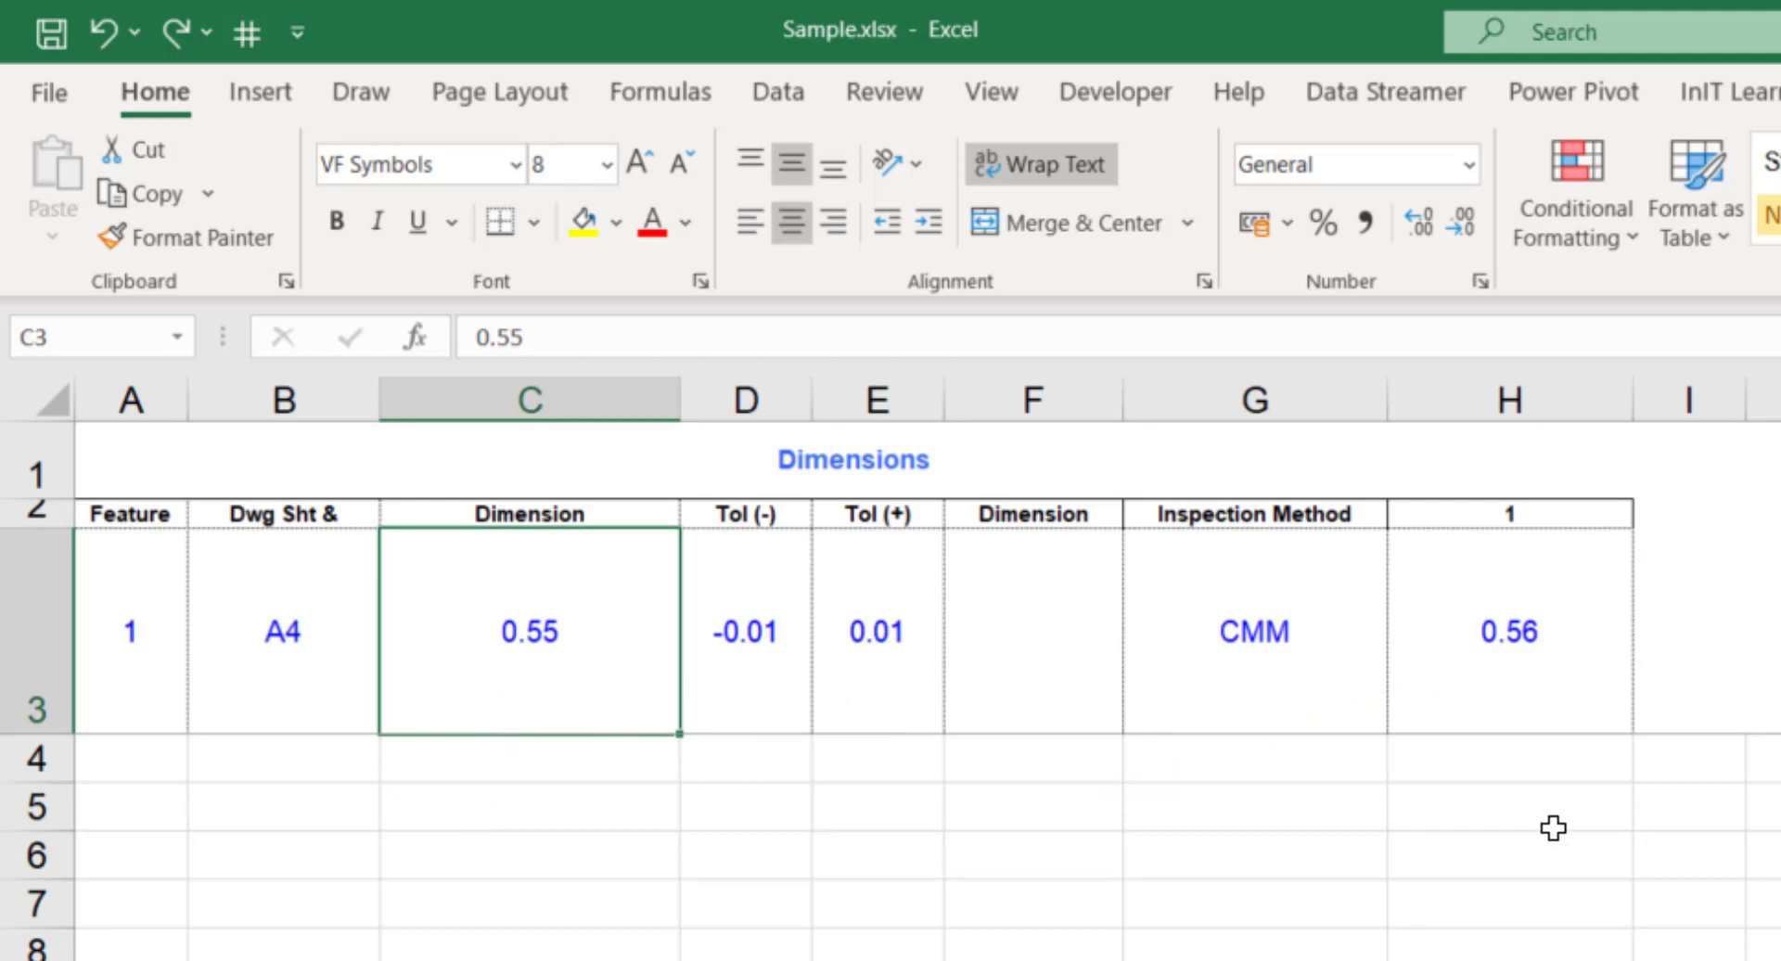
Step: Start a formula-based conditional formatting rule for cell H3 and give it a light green fill
left_click(1489, 638)
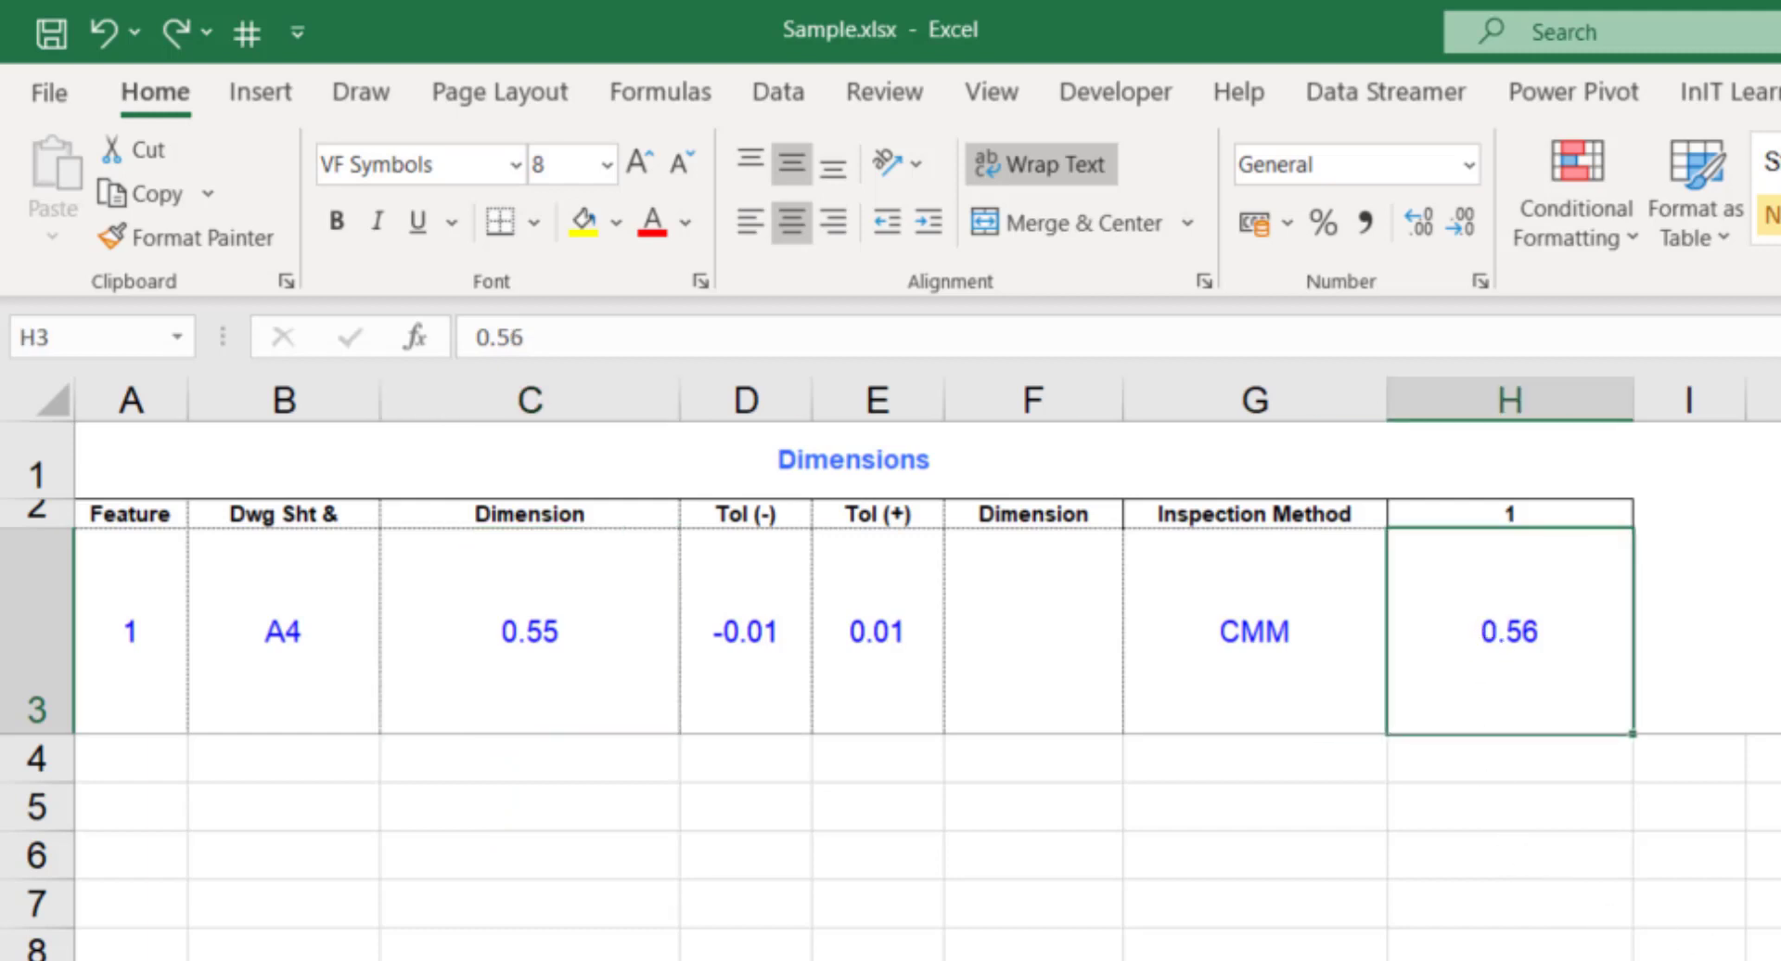
left_click(1586, 237)
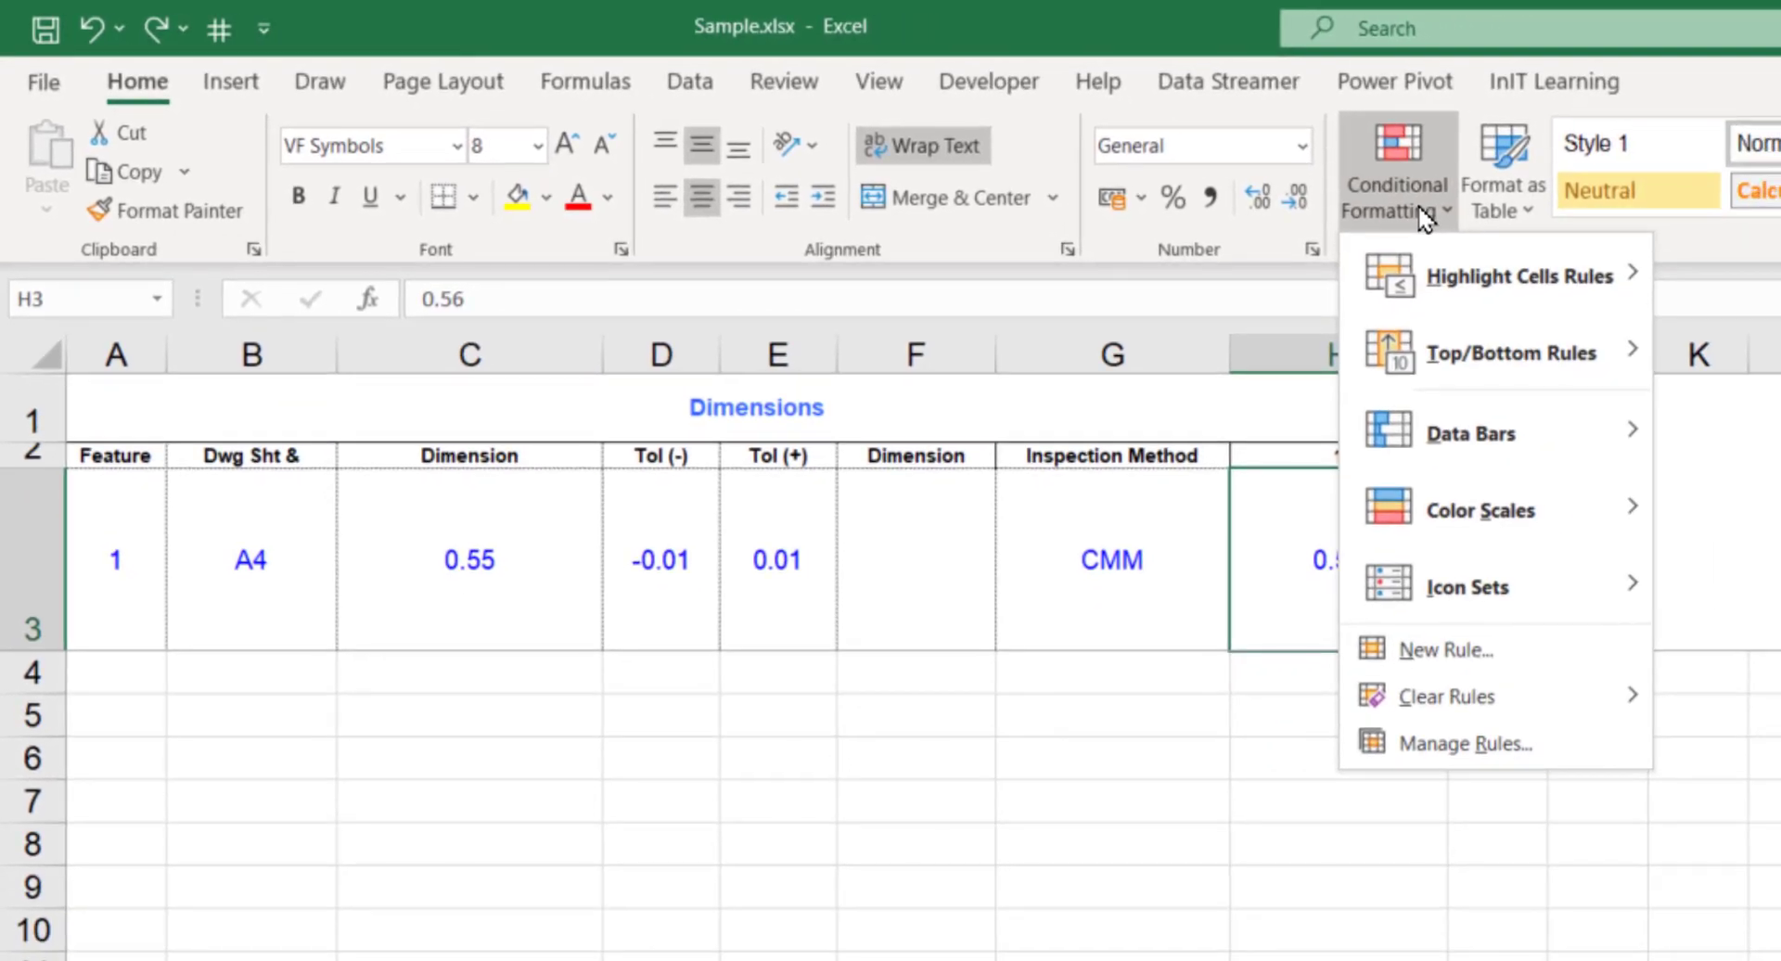
left_click(1531, 657)
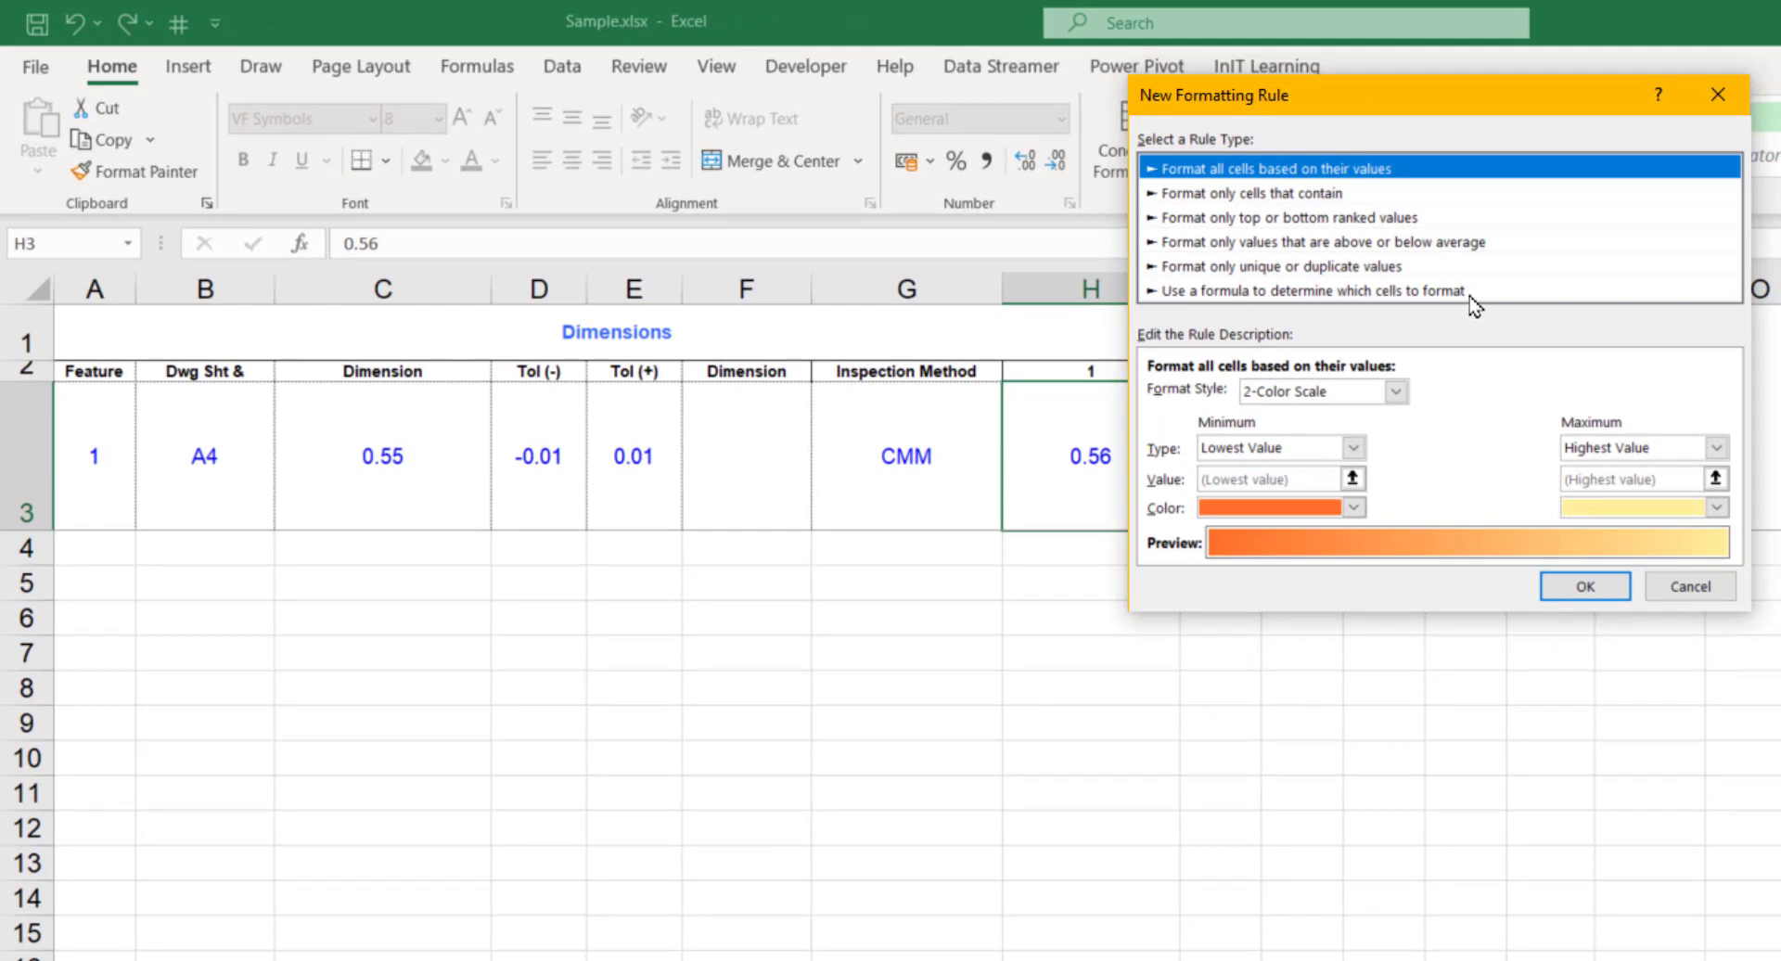
left_click(1404, 295)
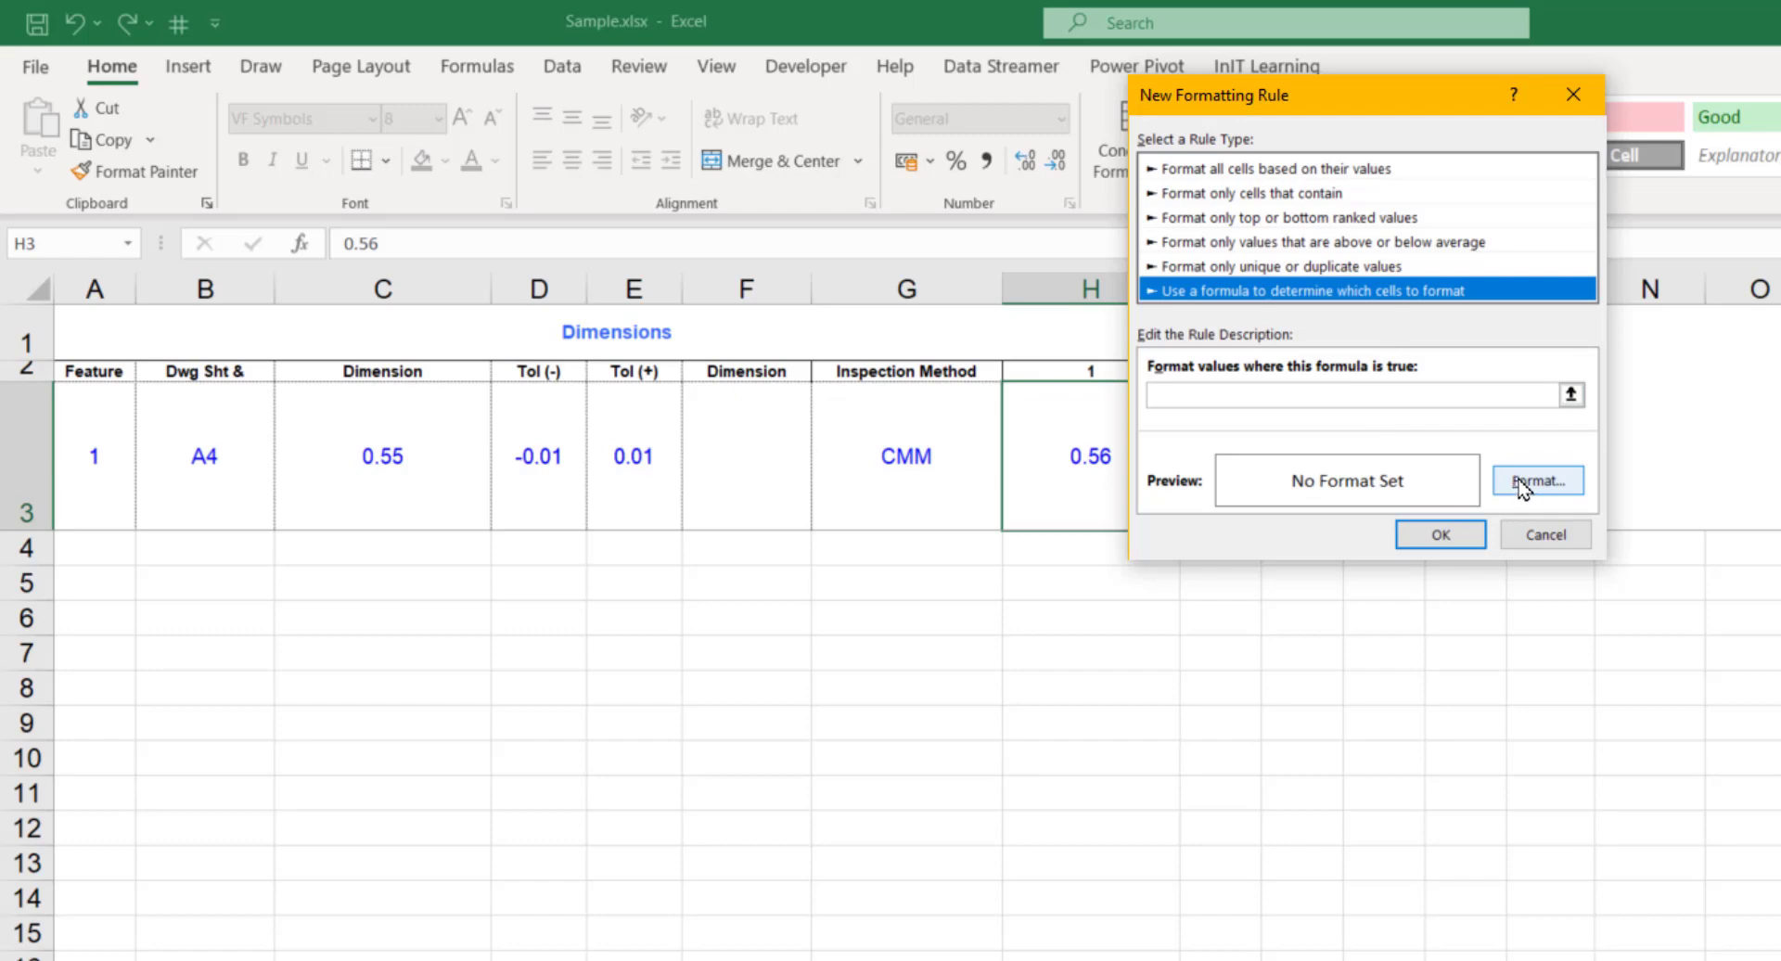
left_click(1522, 483)
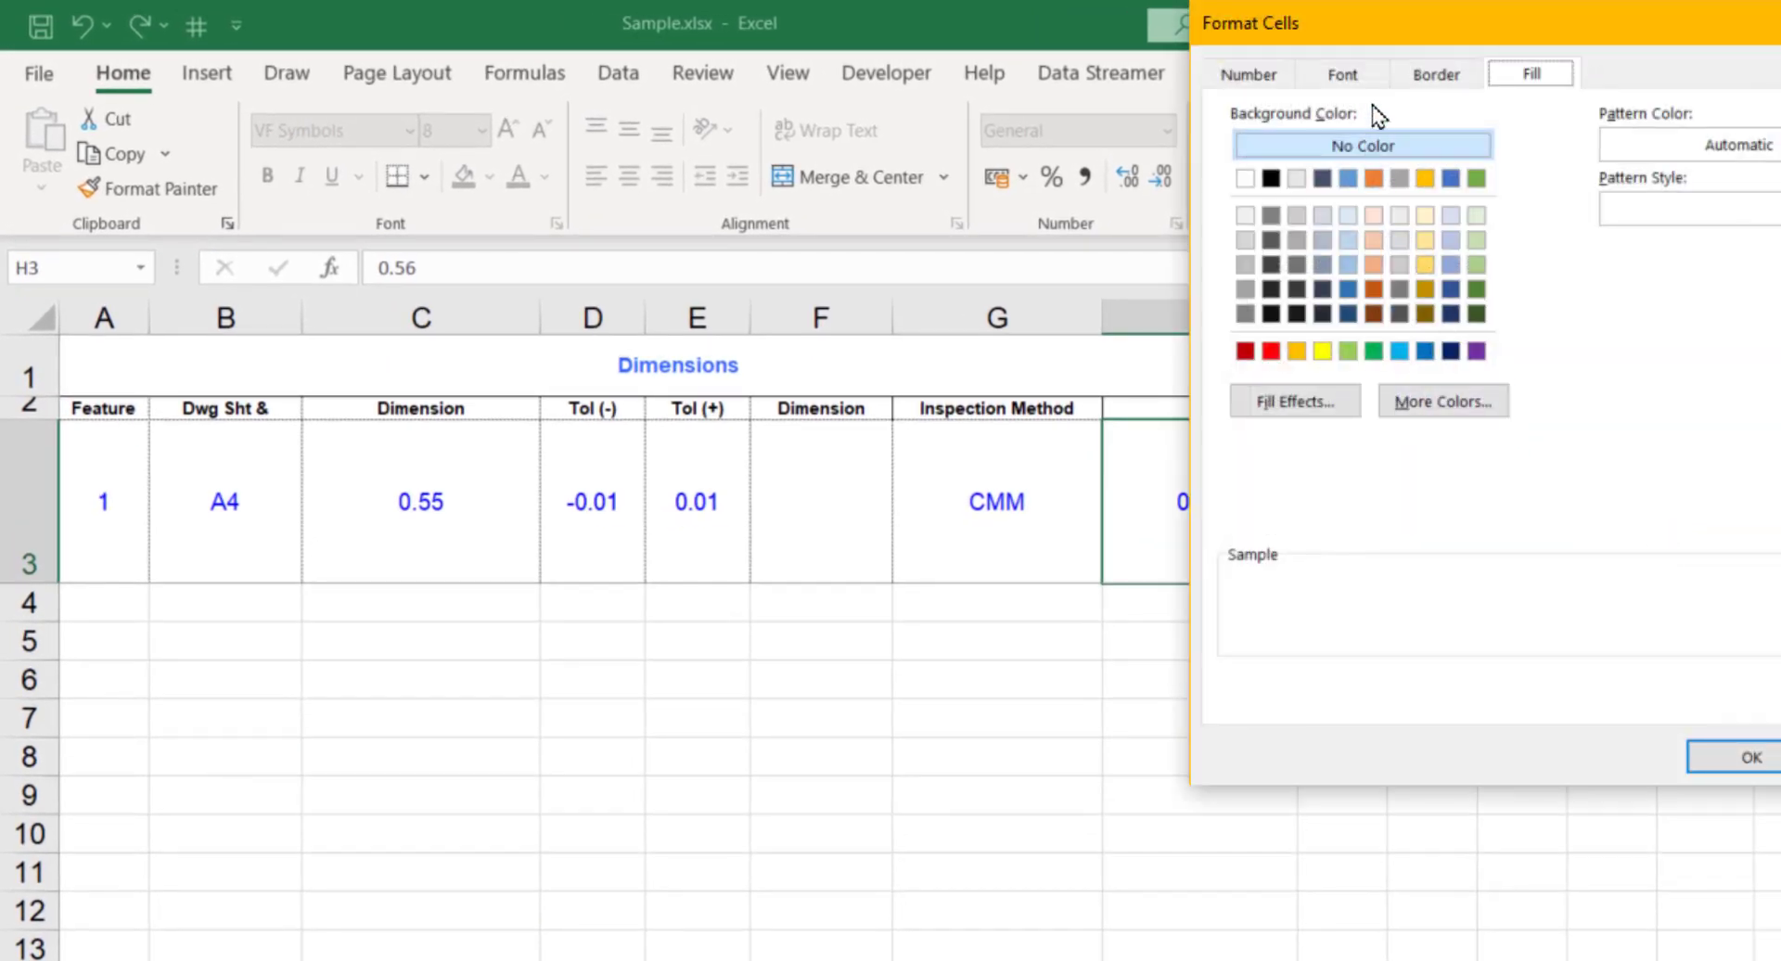
left_click(1476, 264)
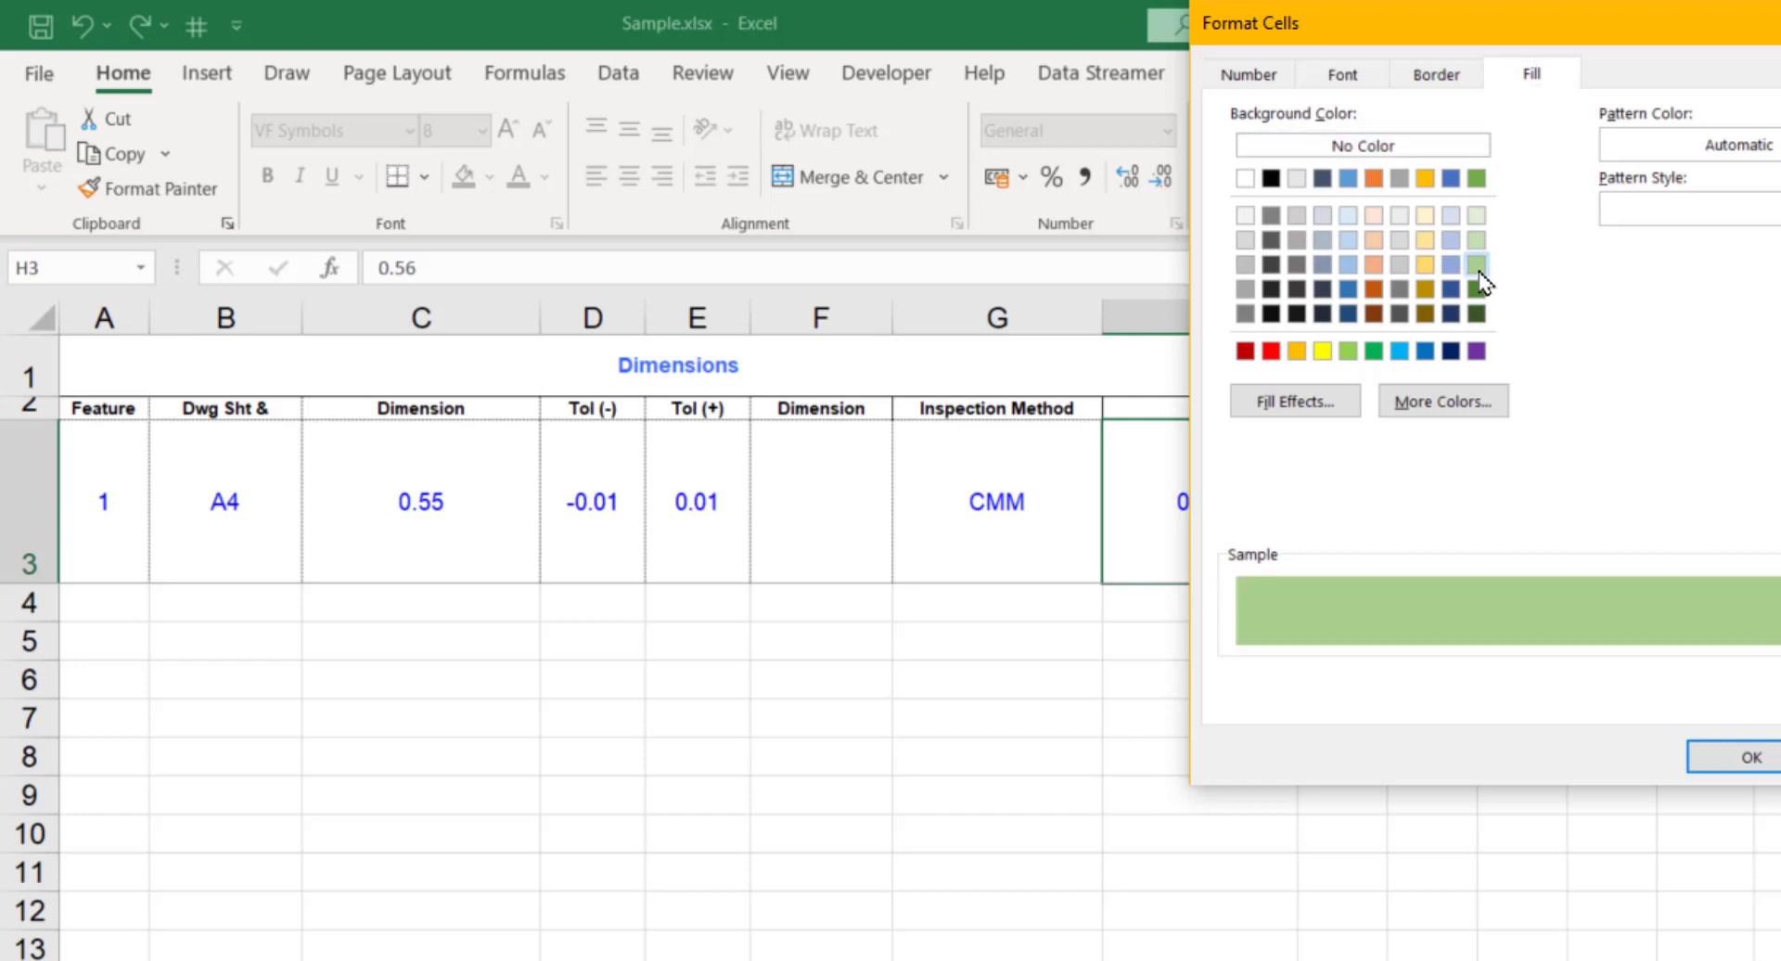
left_click(1752, 758)
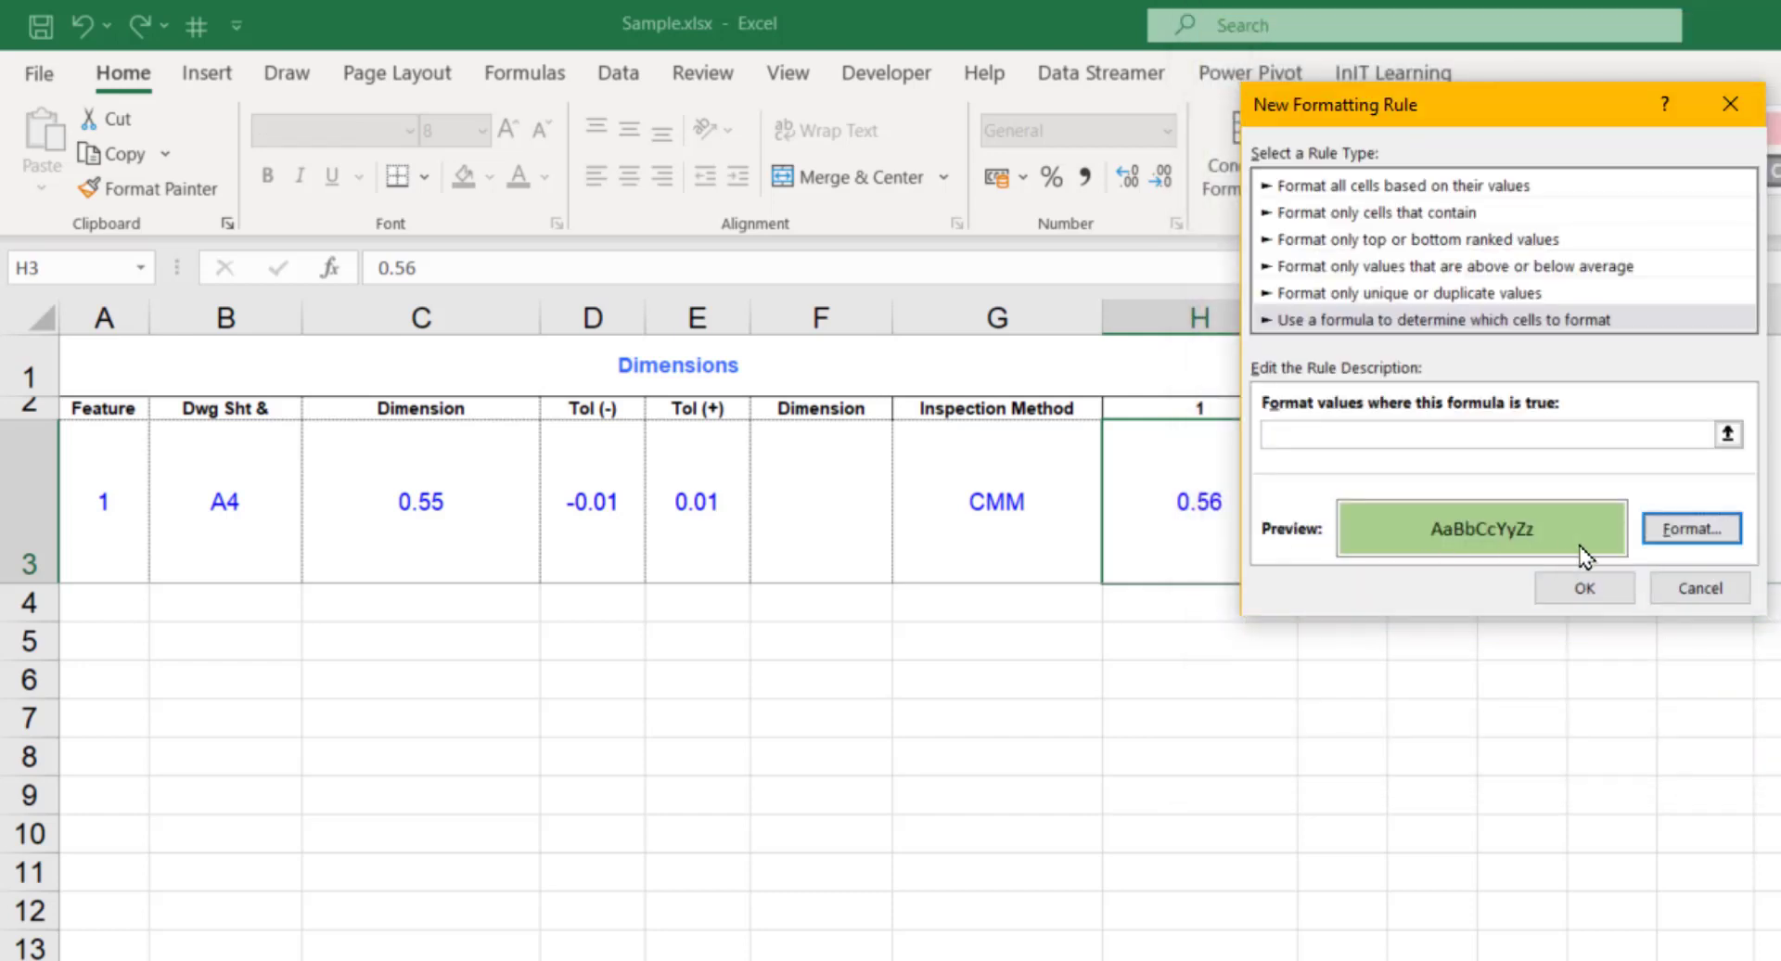
Step: Begin the rule's AND formula with the upper limit condition: =and($H$3<=$C$3+$E$3
left_click(1422, 432)
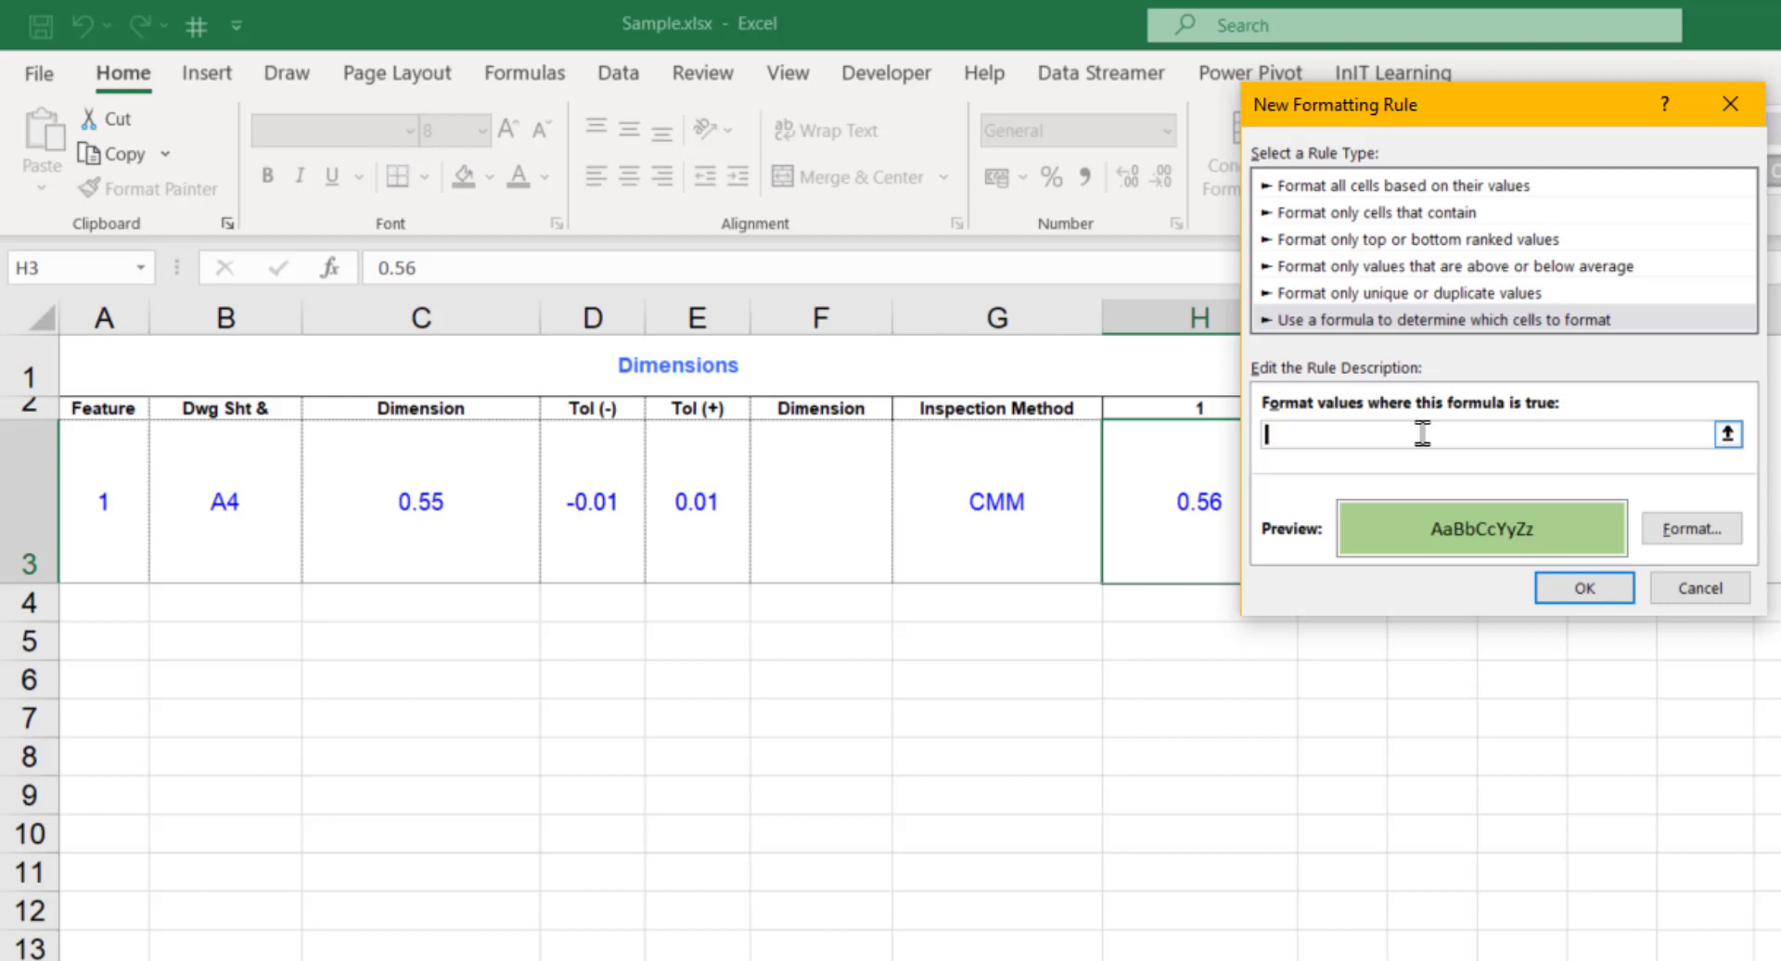
type("=and(")
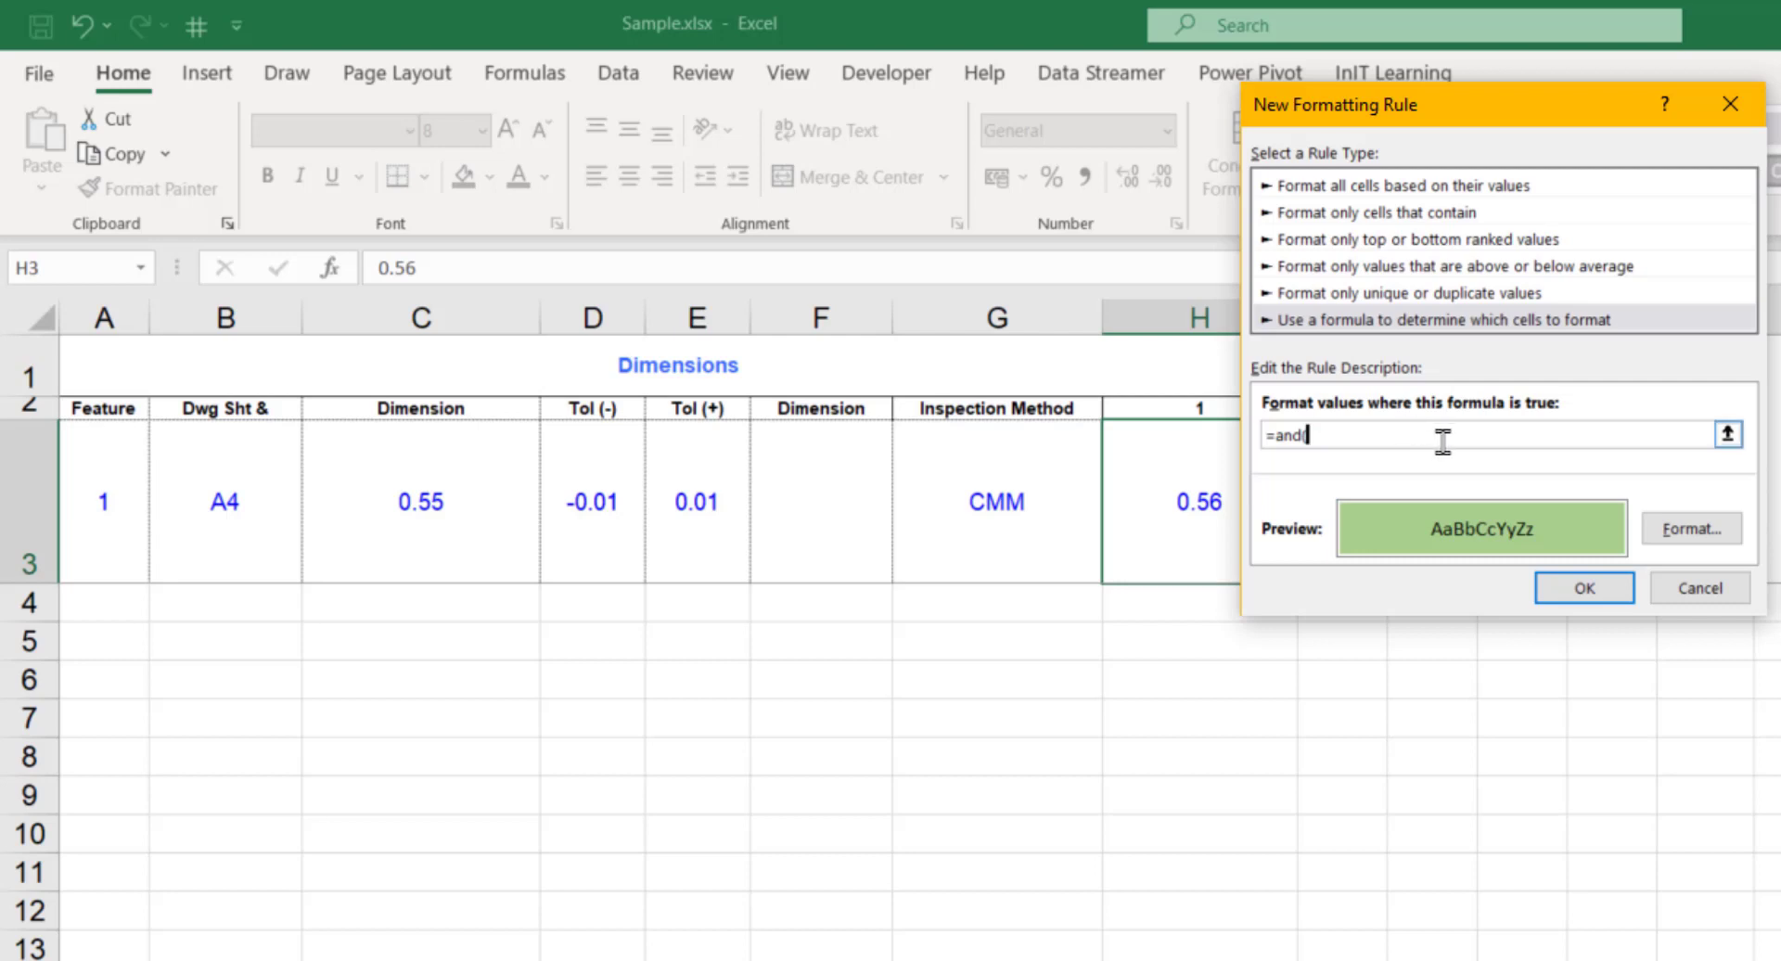
left_click(1175, 484)
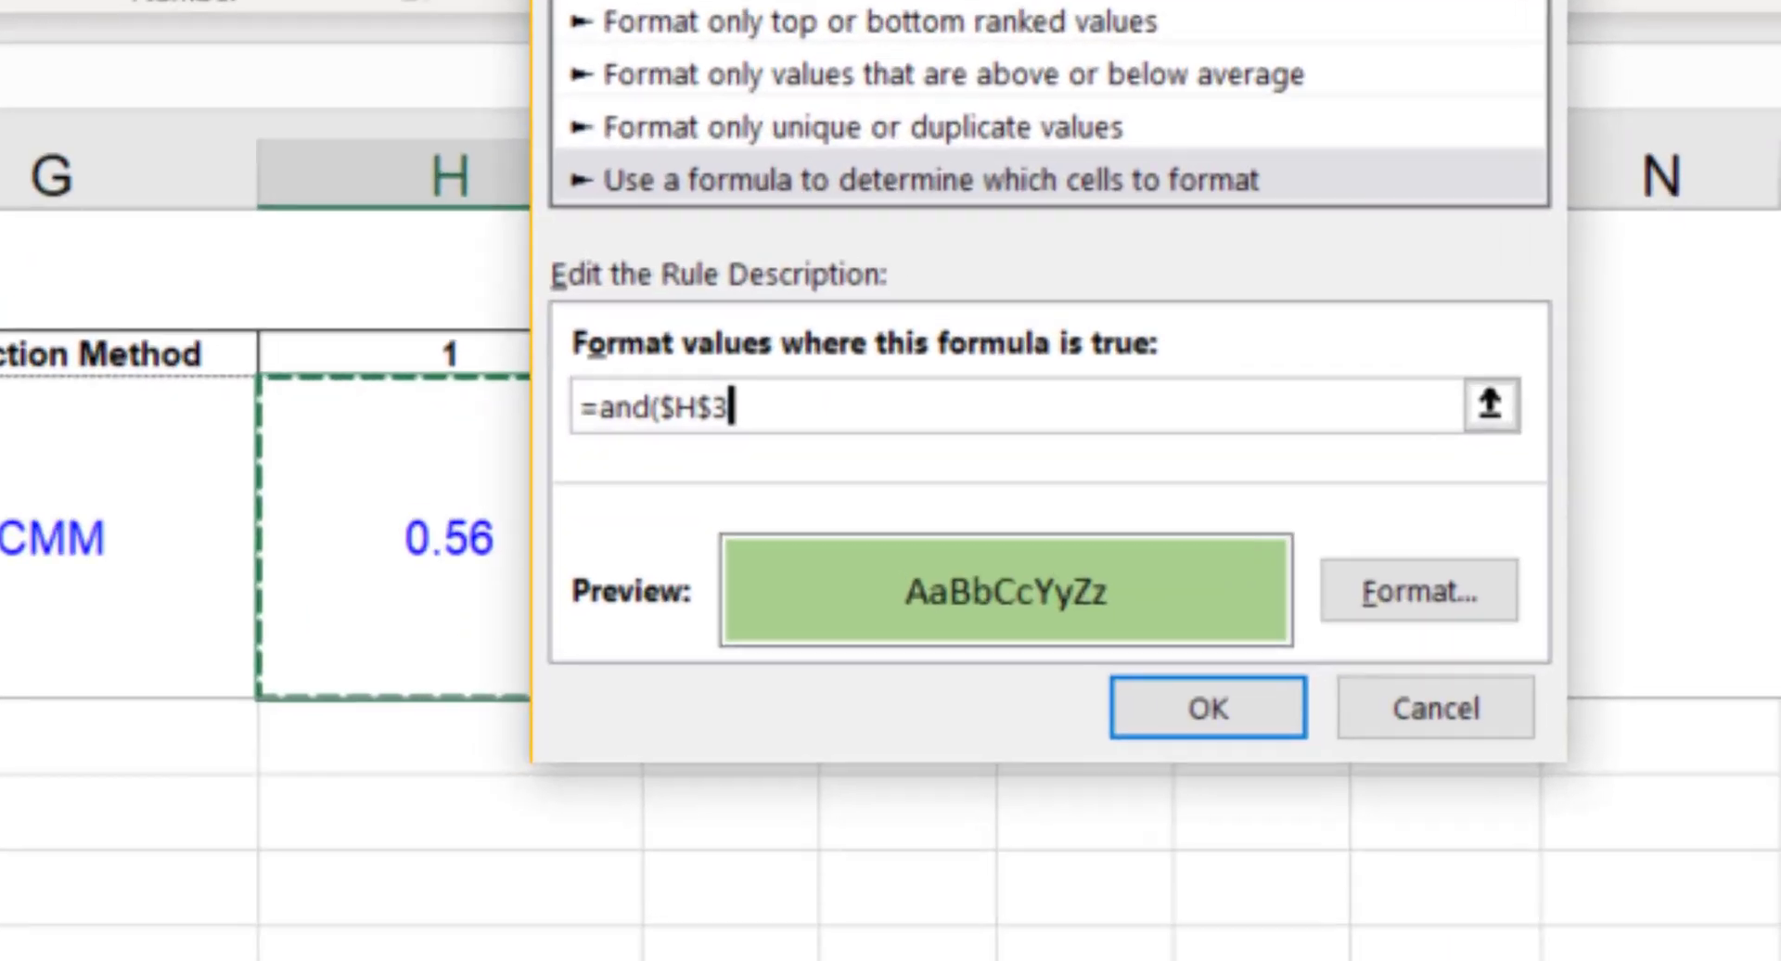
type("<")
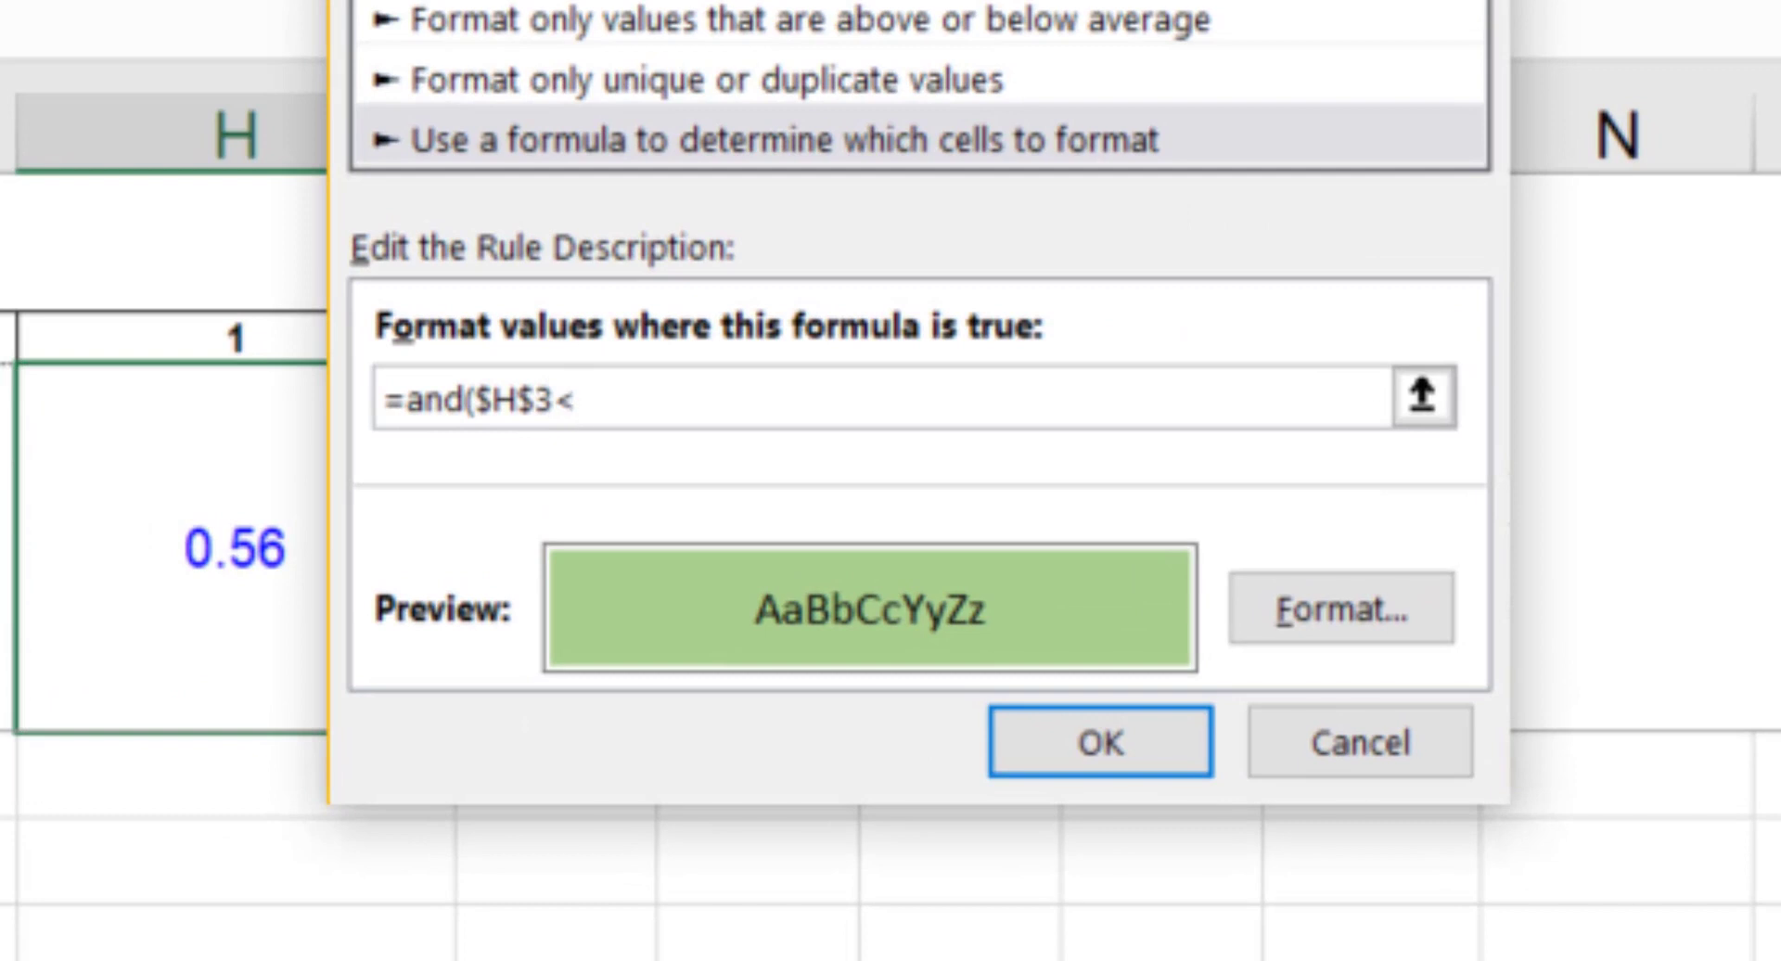
type("=")
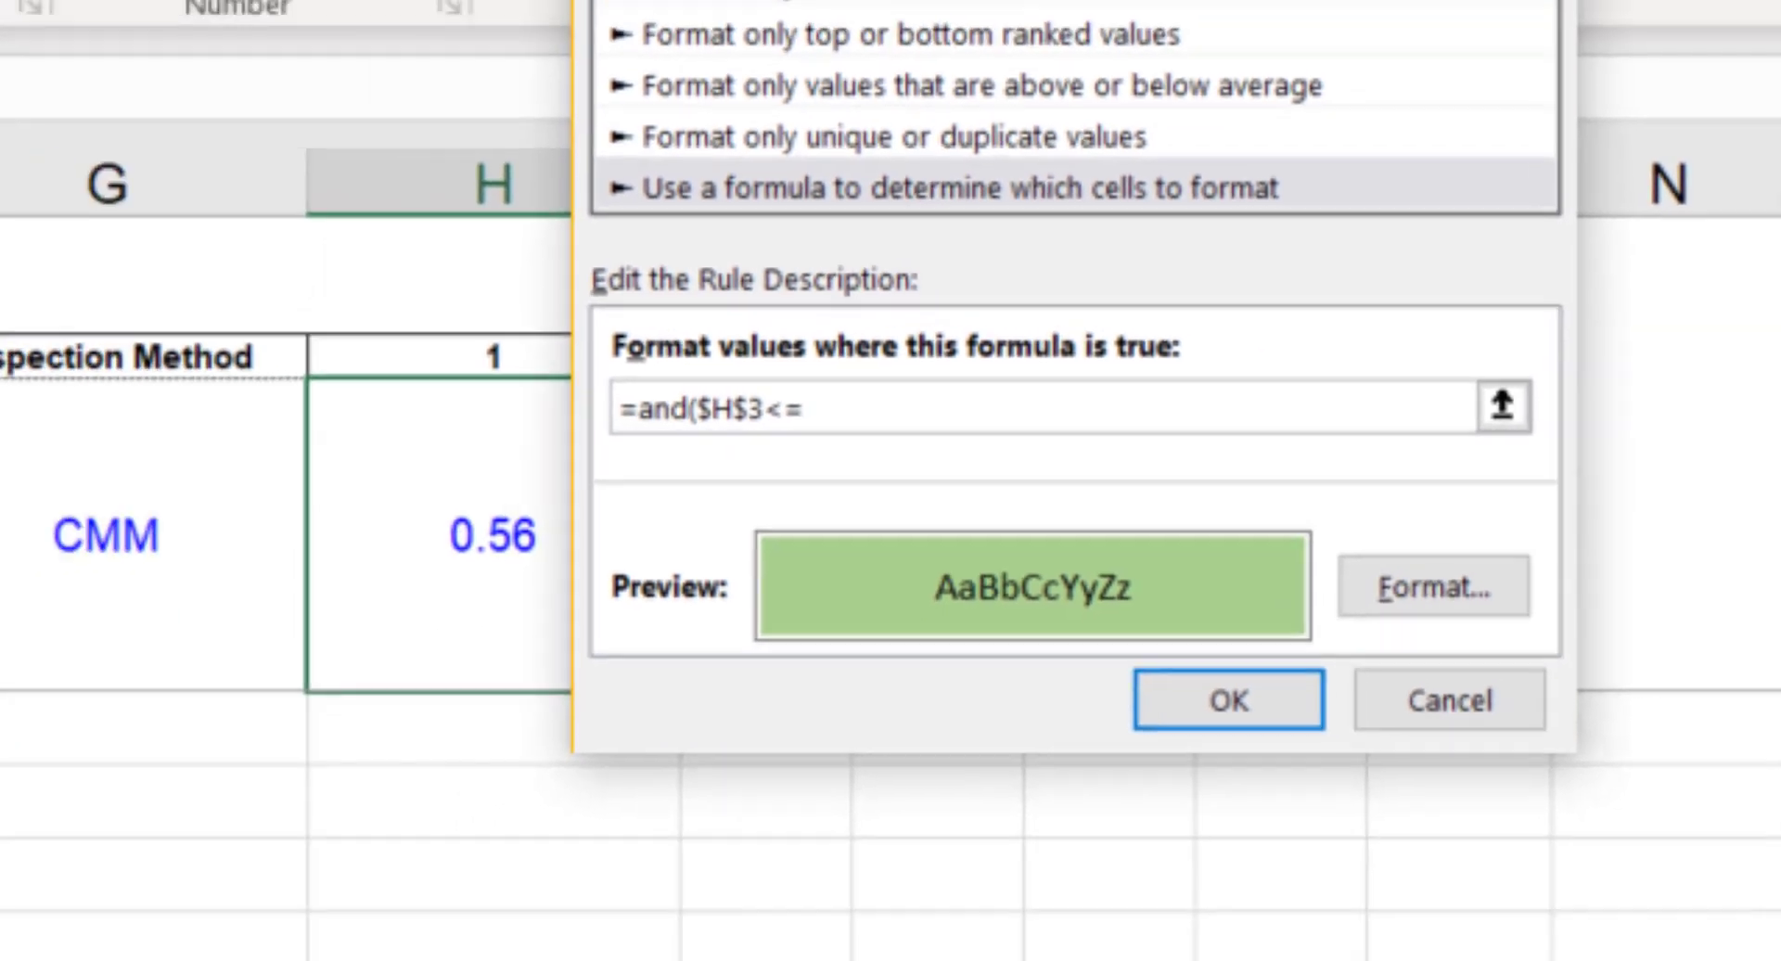
left_click(389, 497)
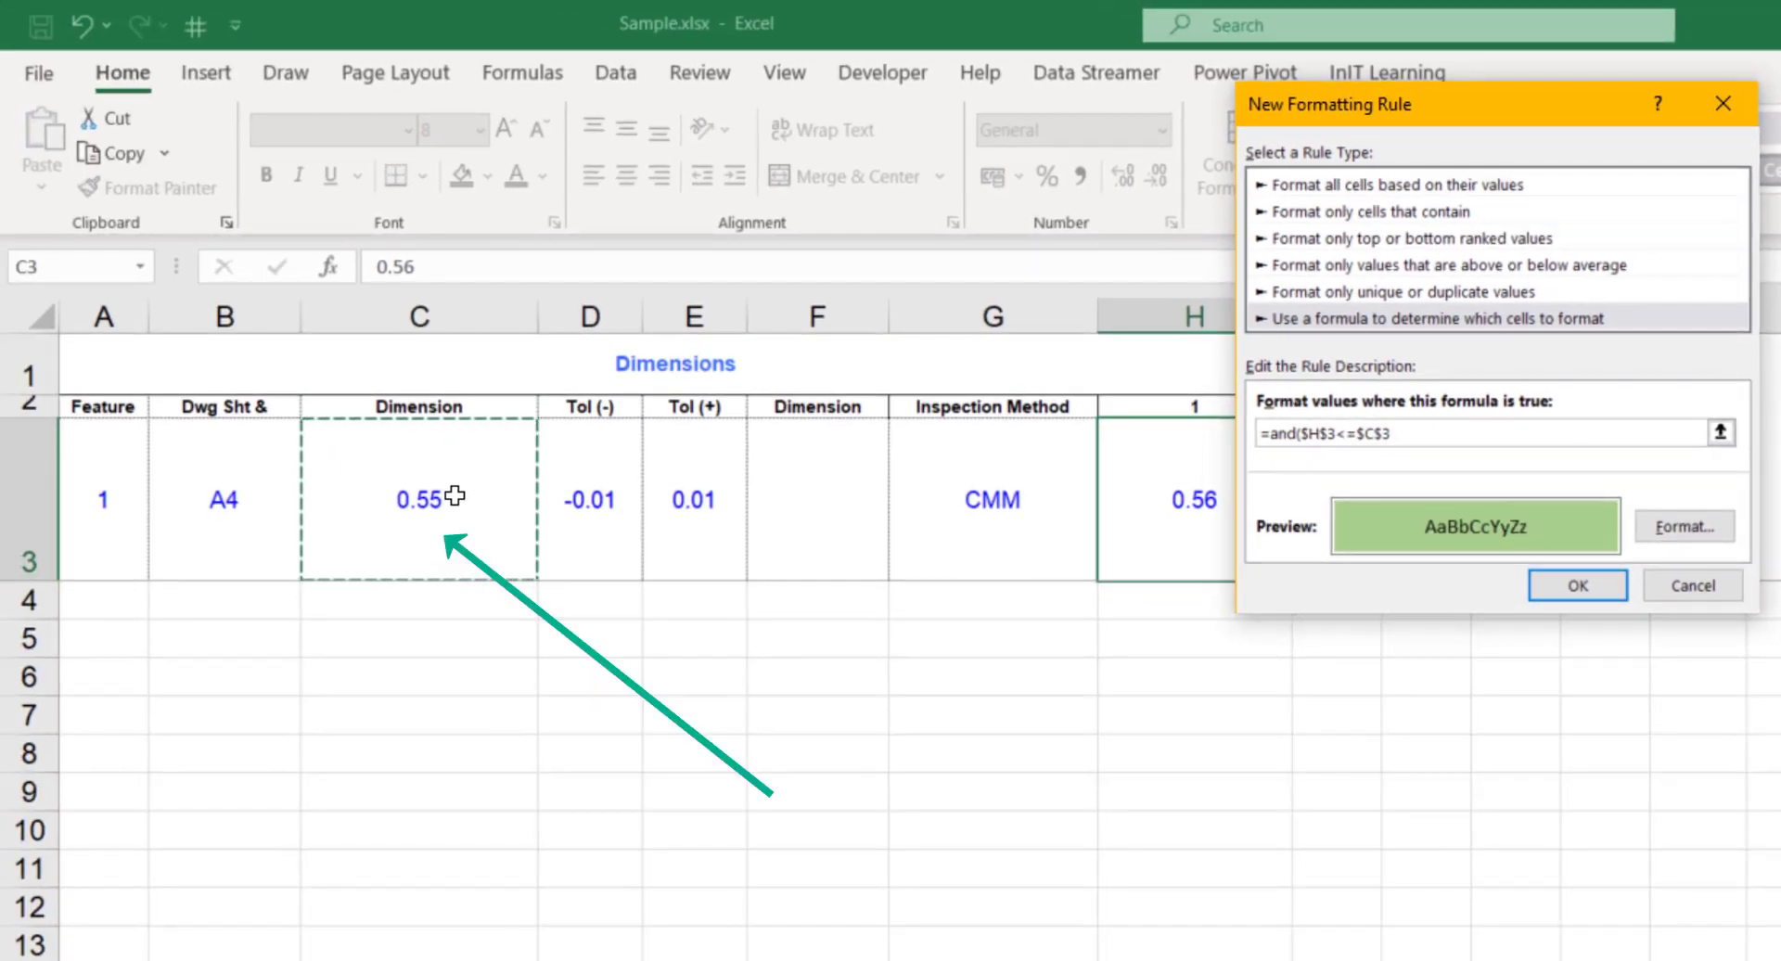
type("+")
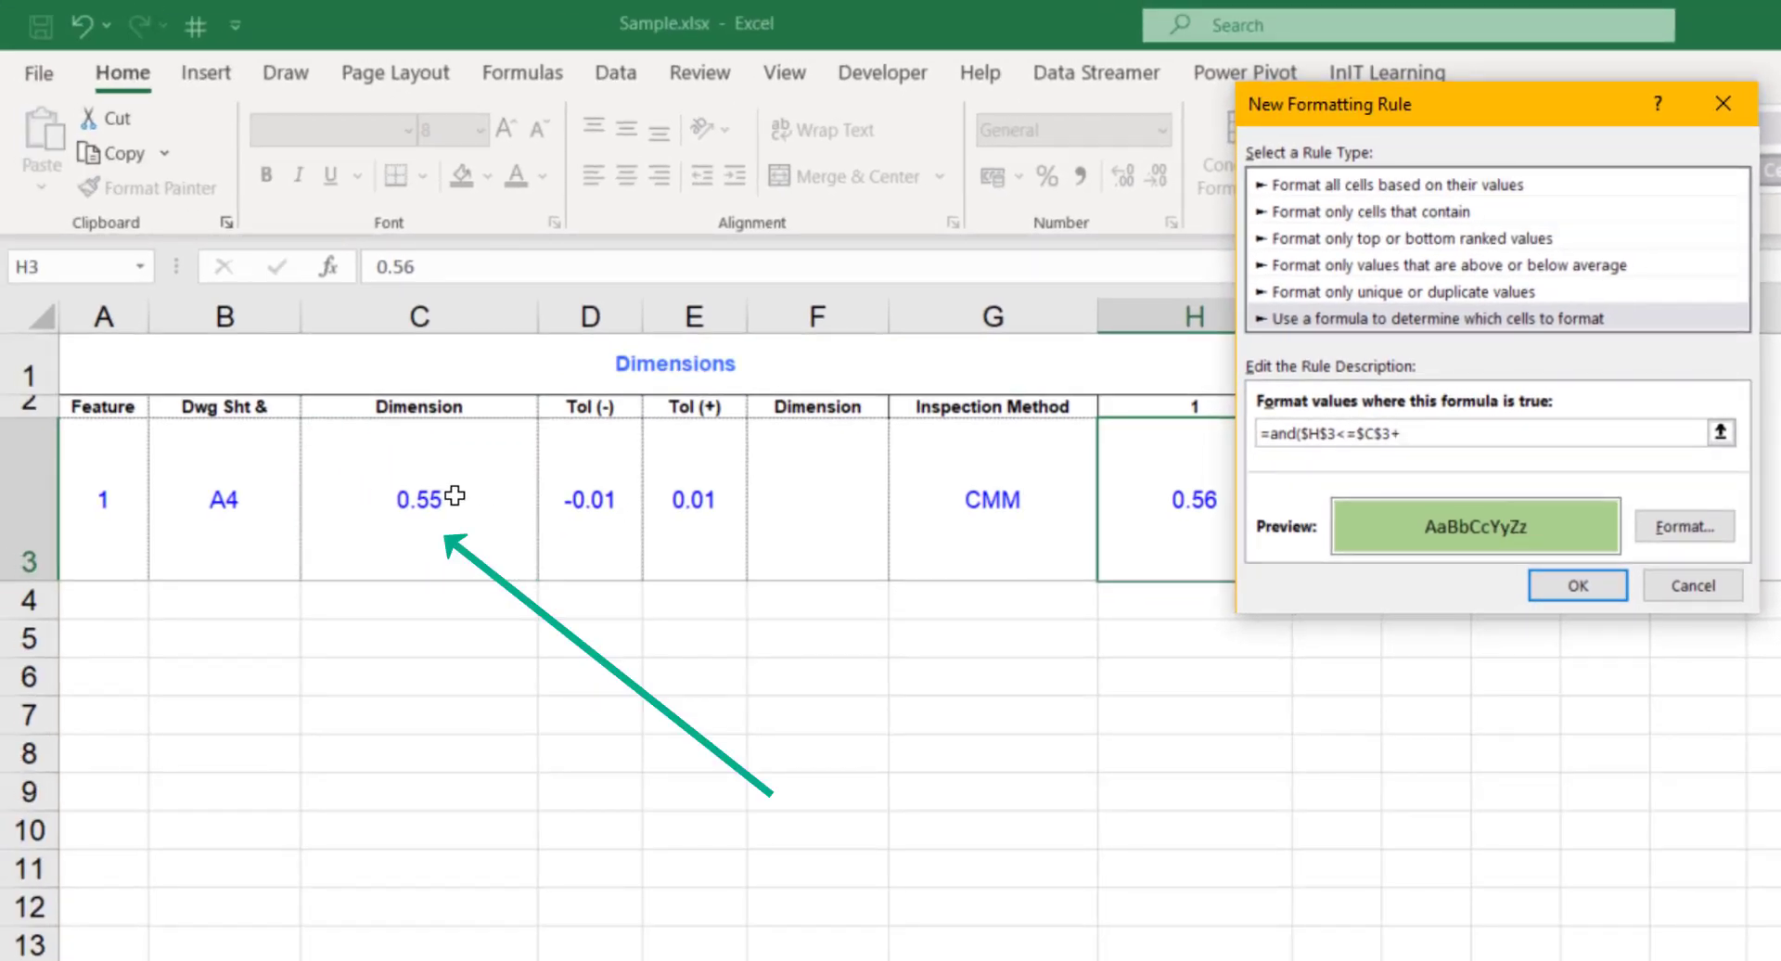
left_click(698, 501)
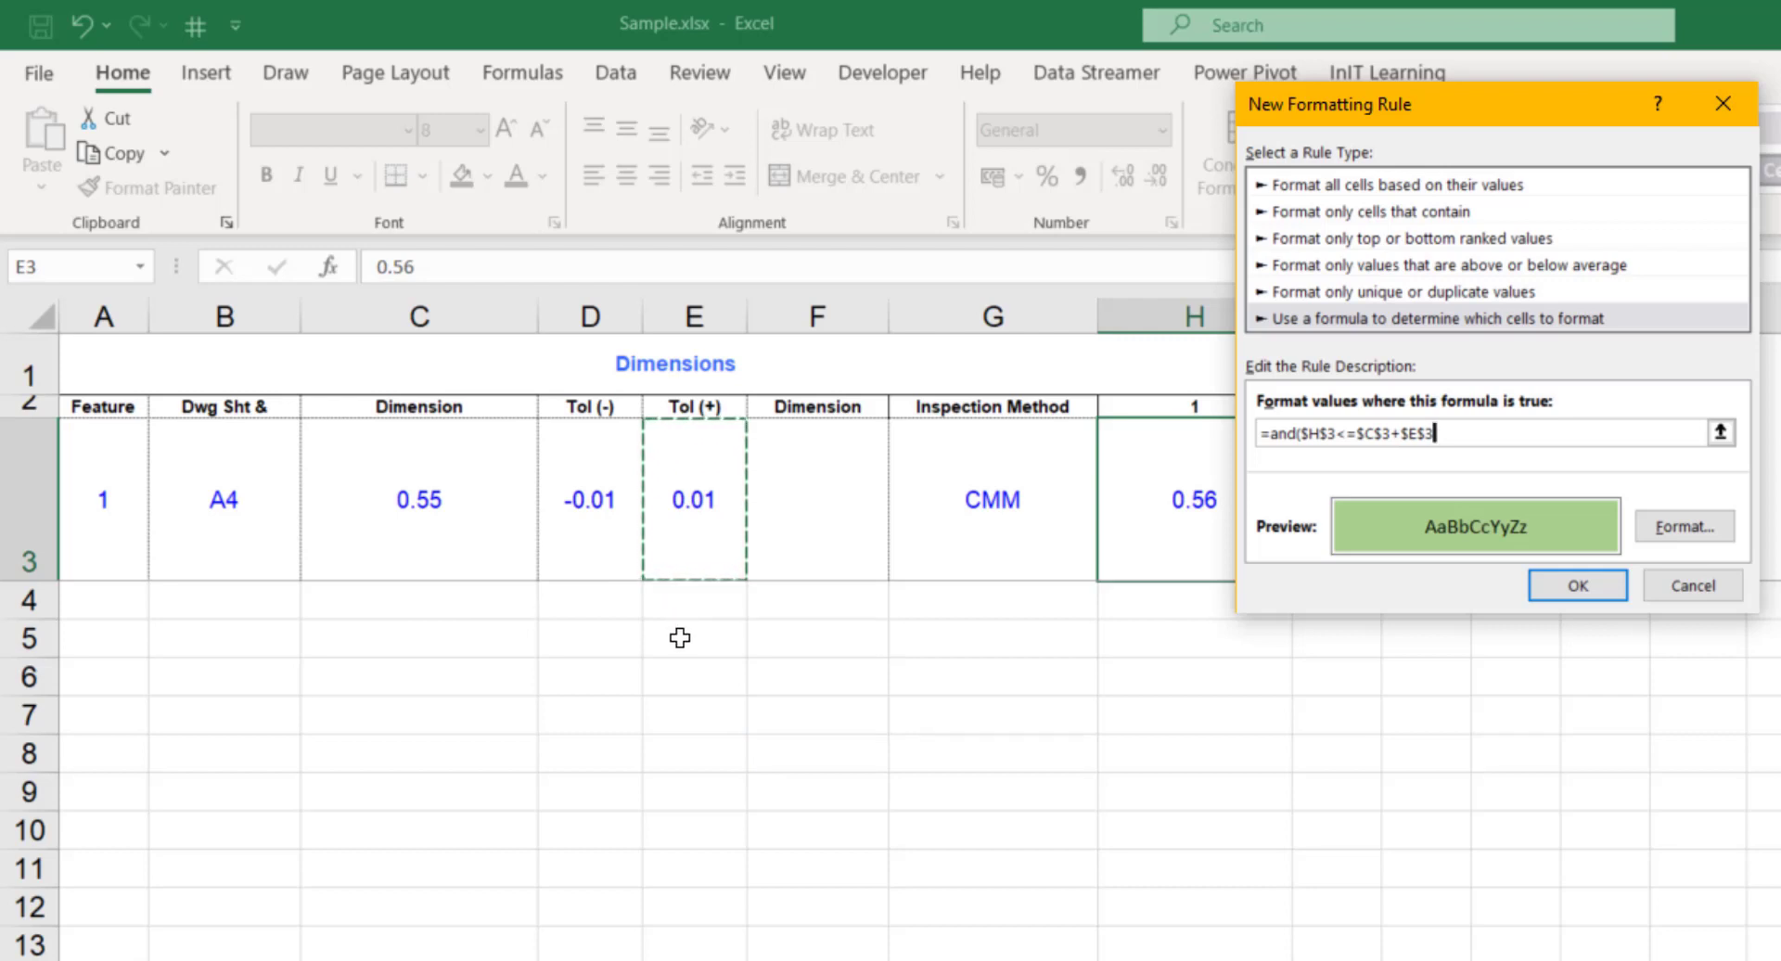
Step: Add the lower limit condition $H$3>=$C$3+$D$3 to the AND formula and apply the green rule
type(",")
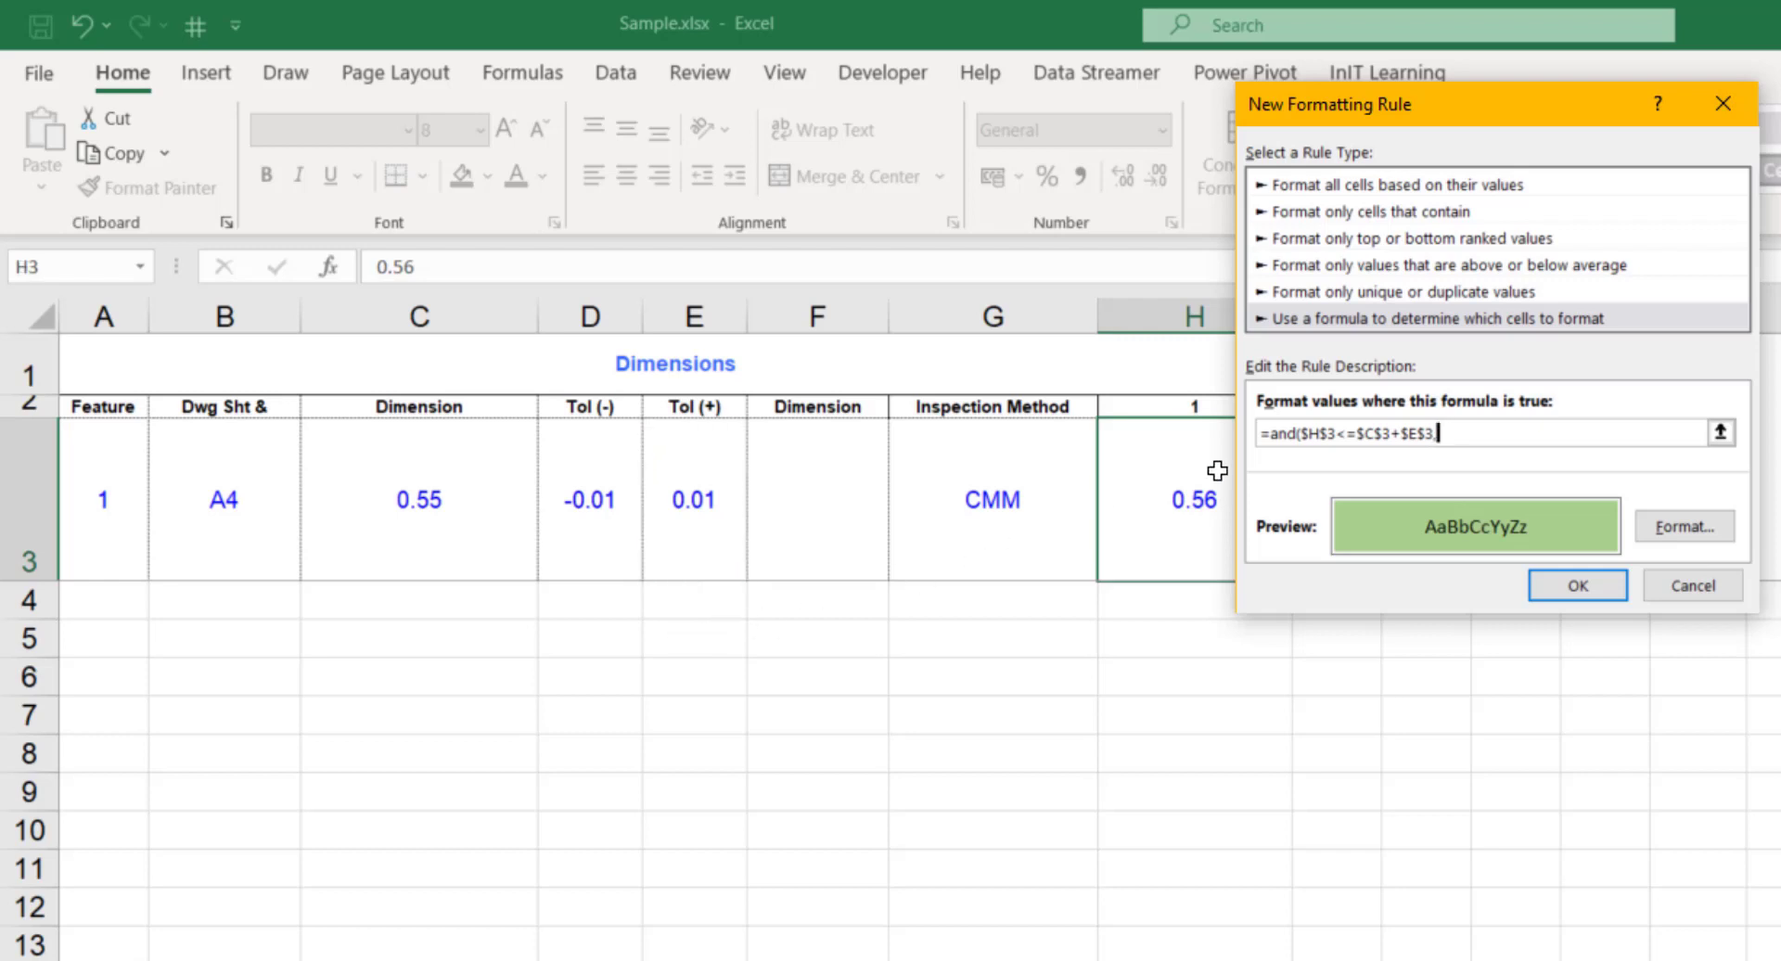
left_click(1192, 496)
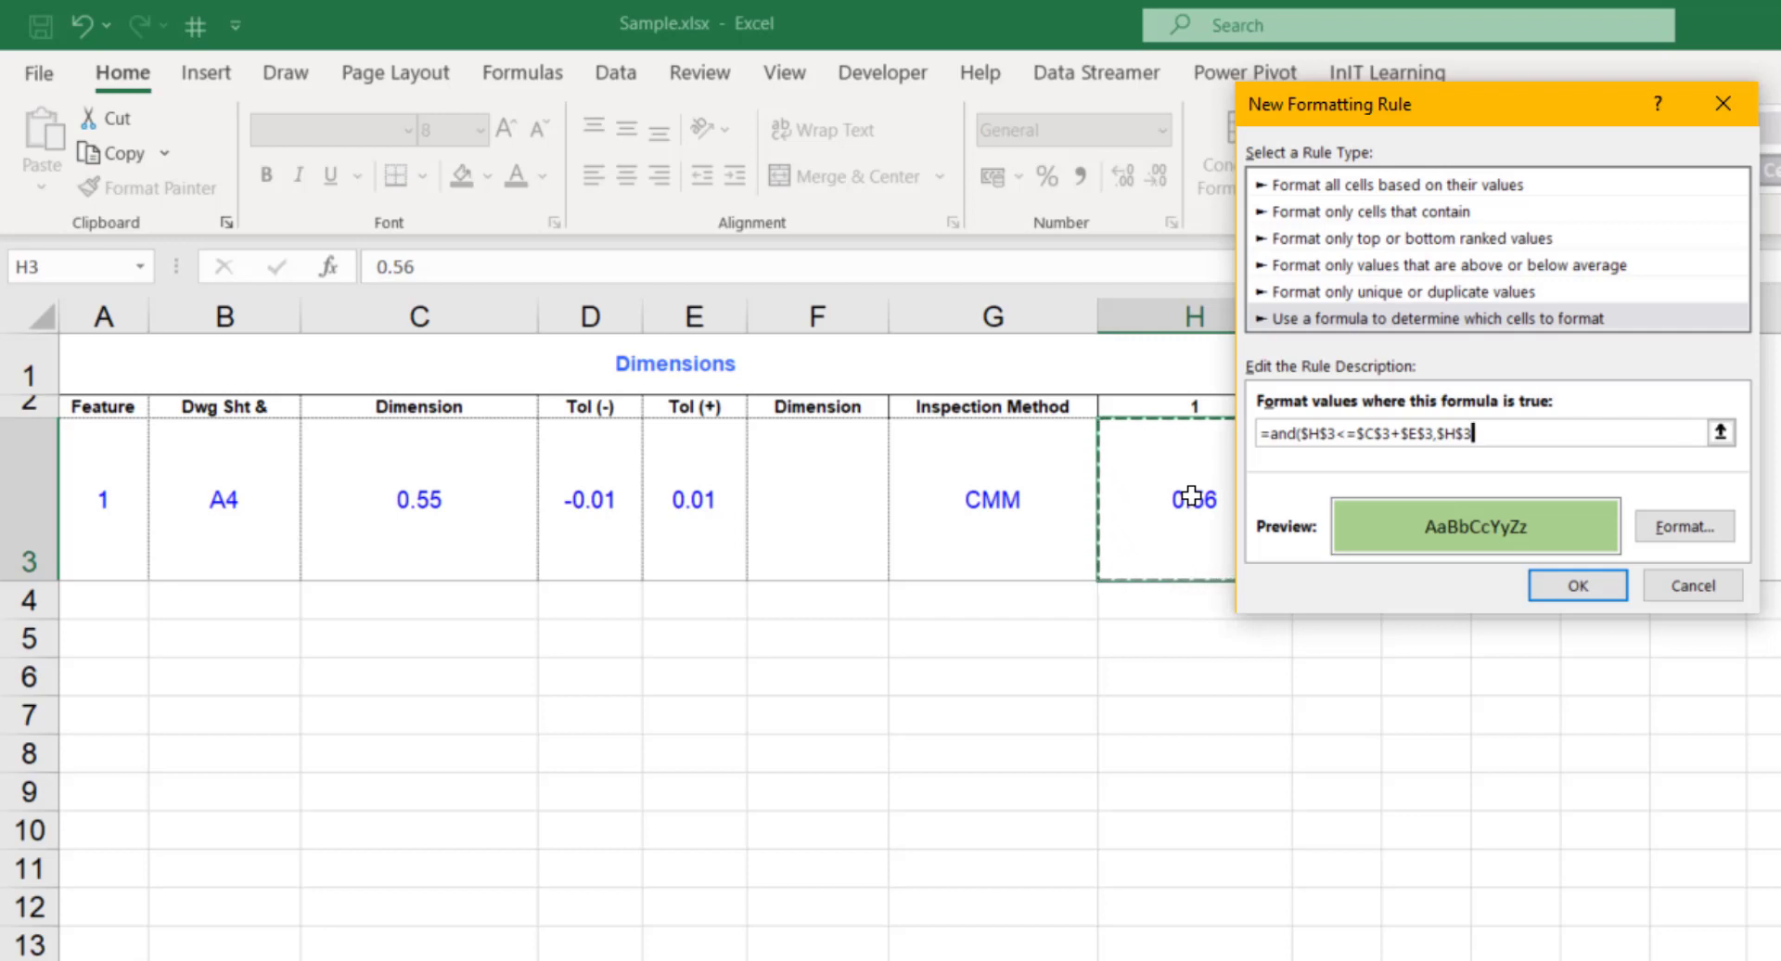
type(">")
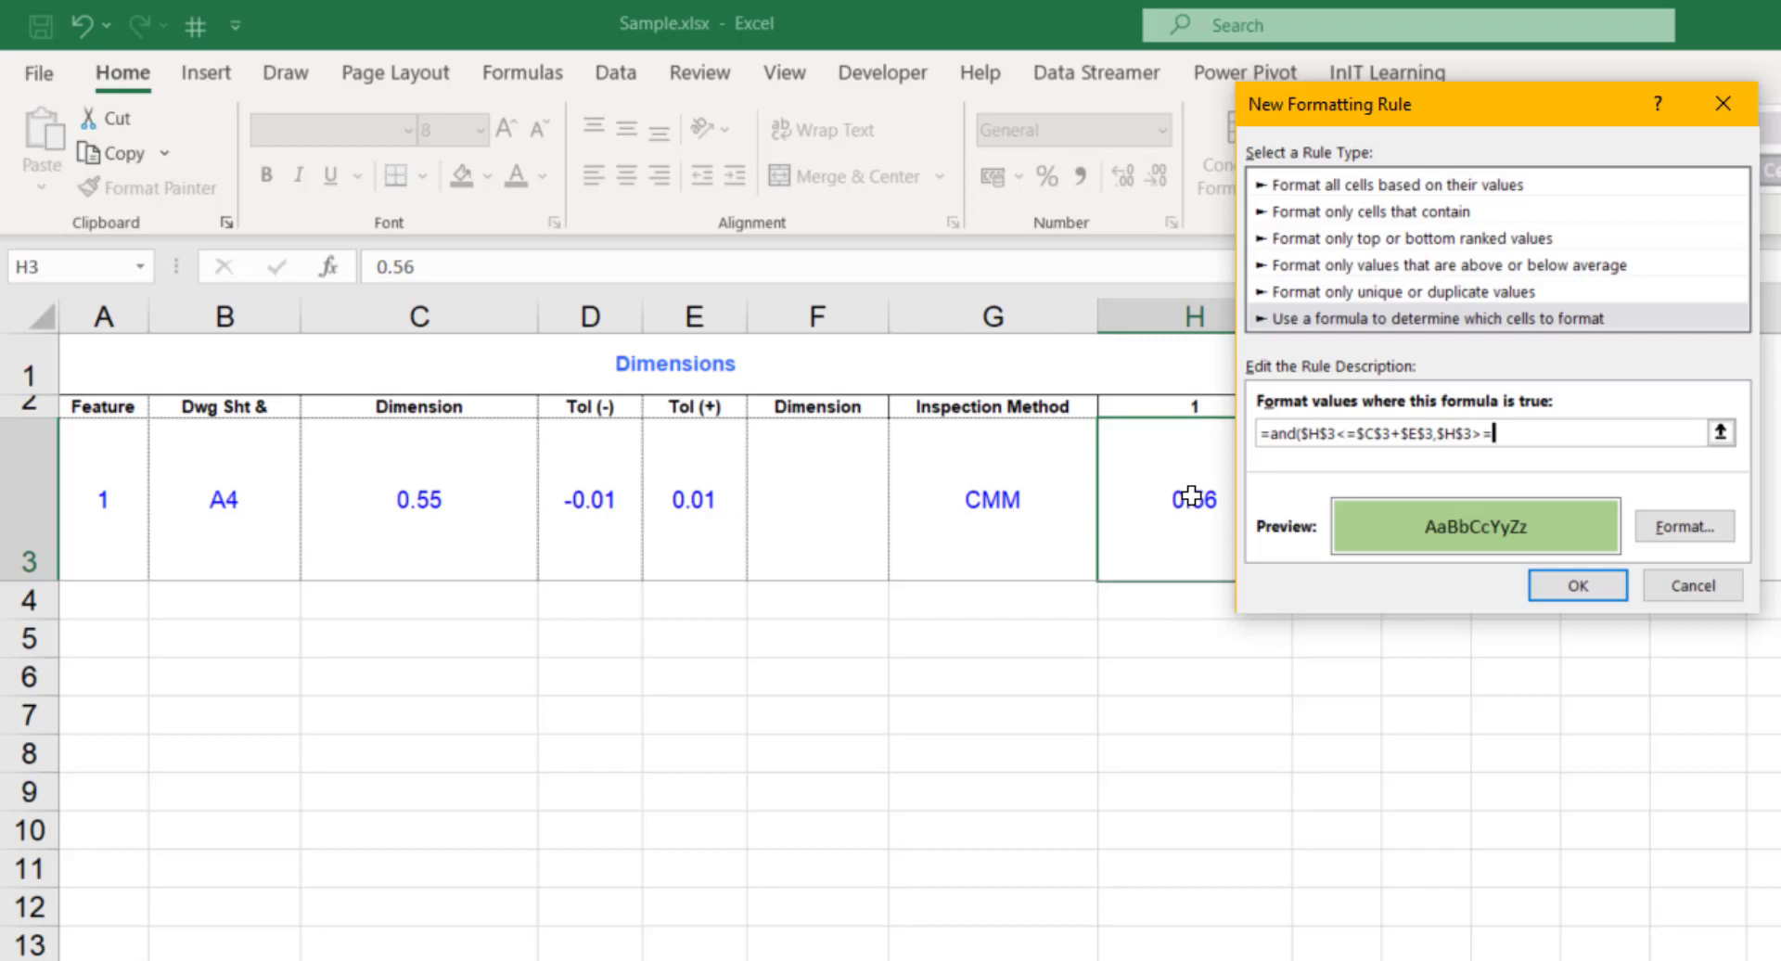
type("=")
left_click(426, 492)
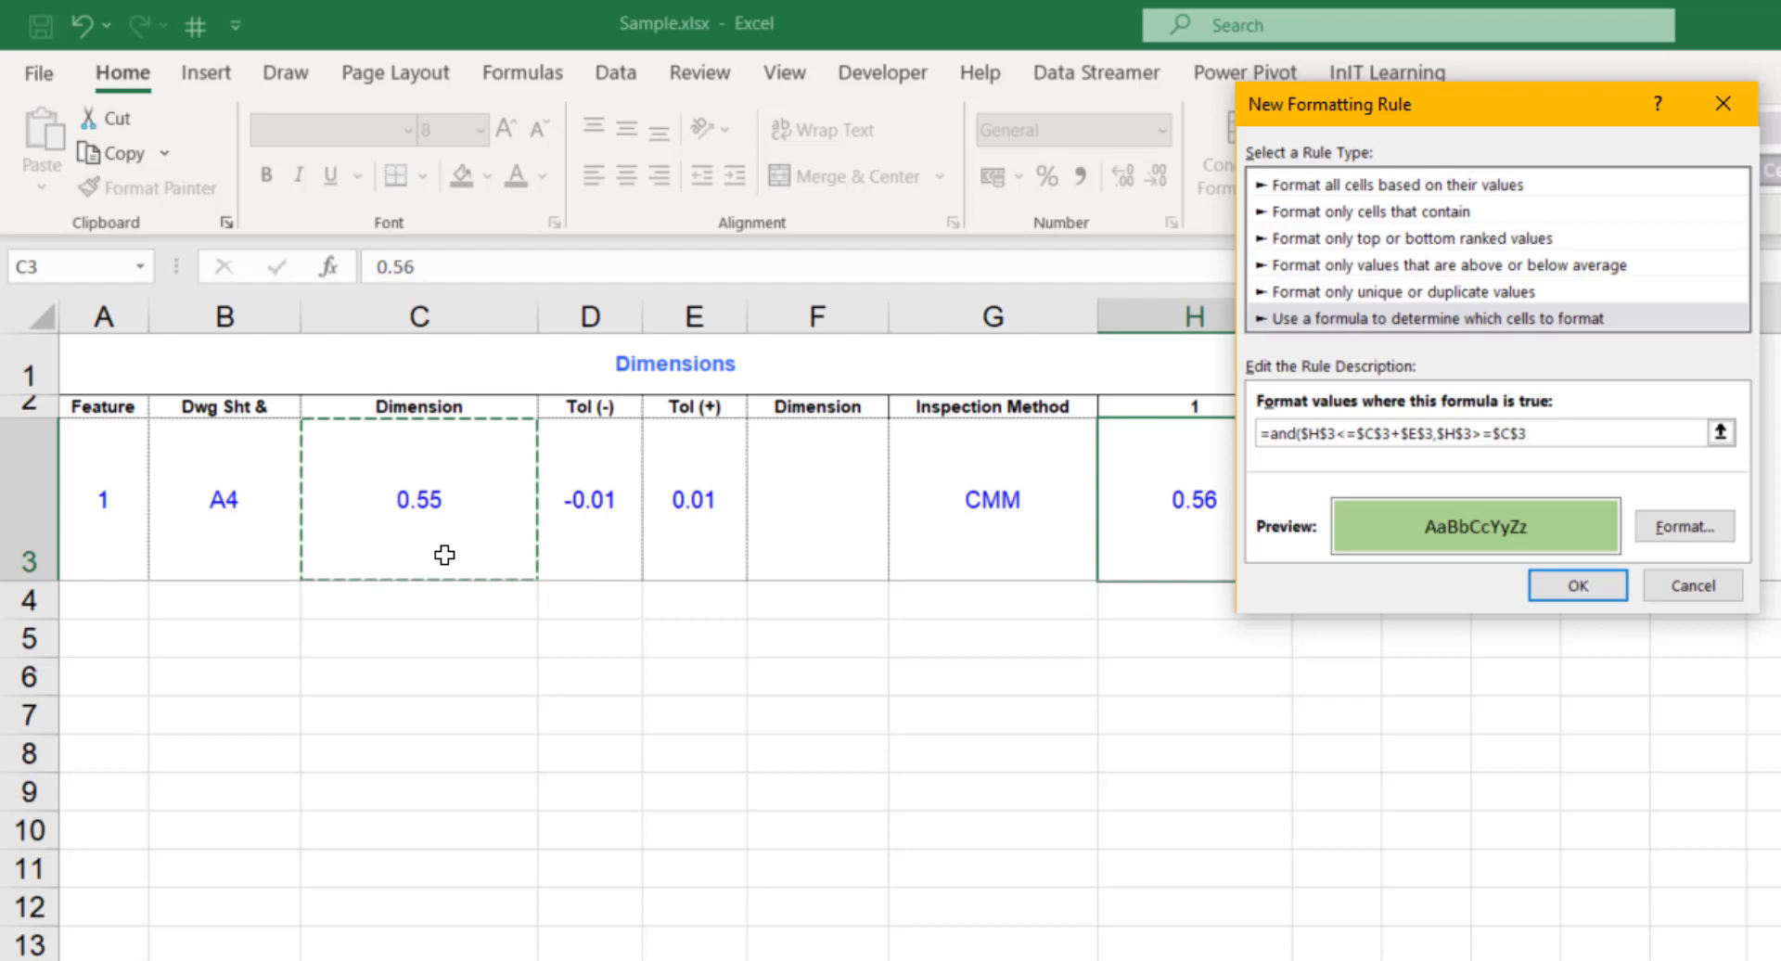
type("+")
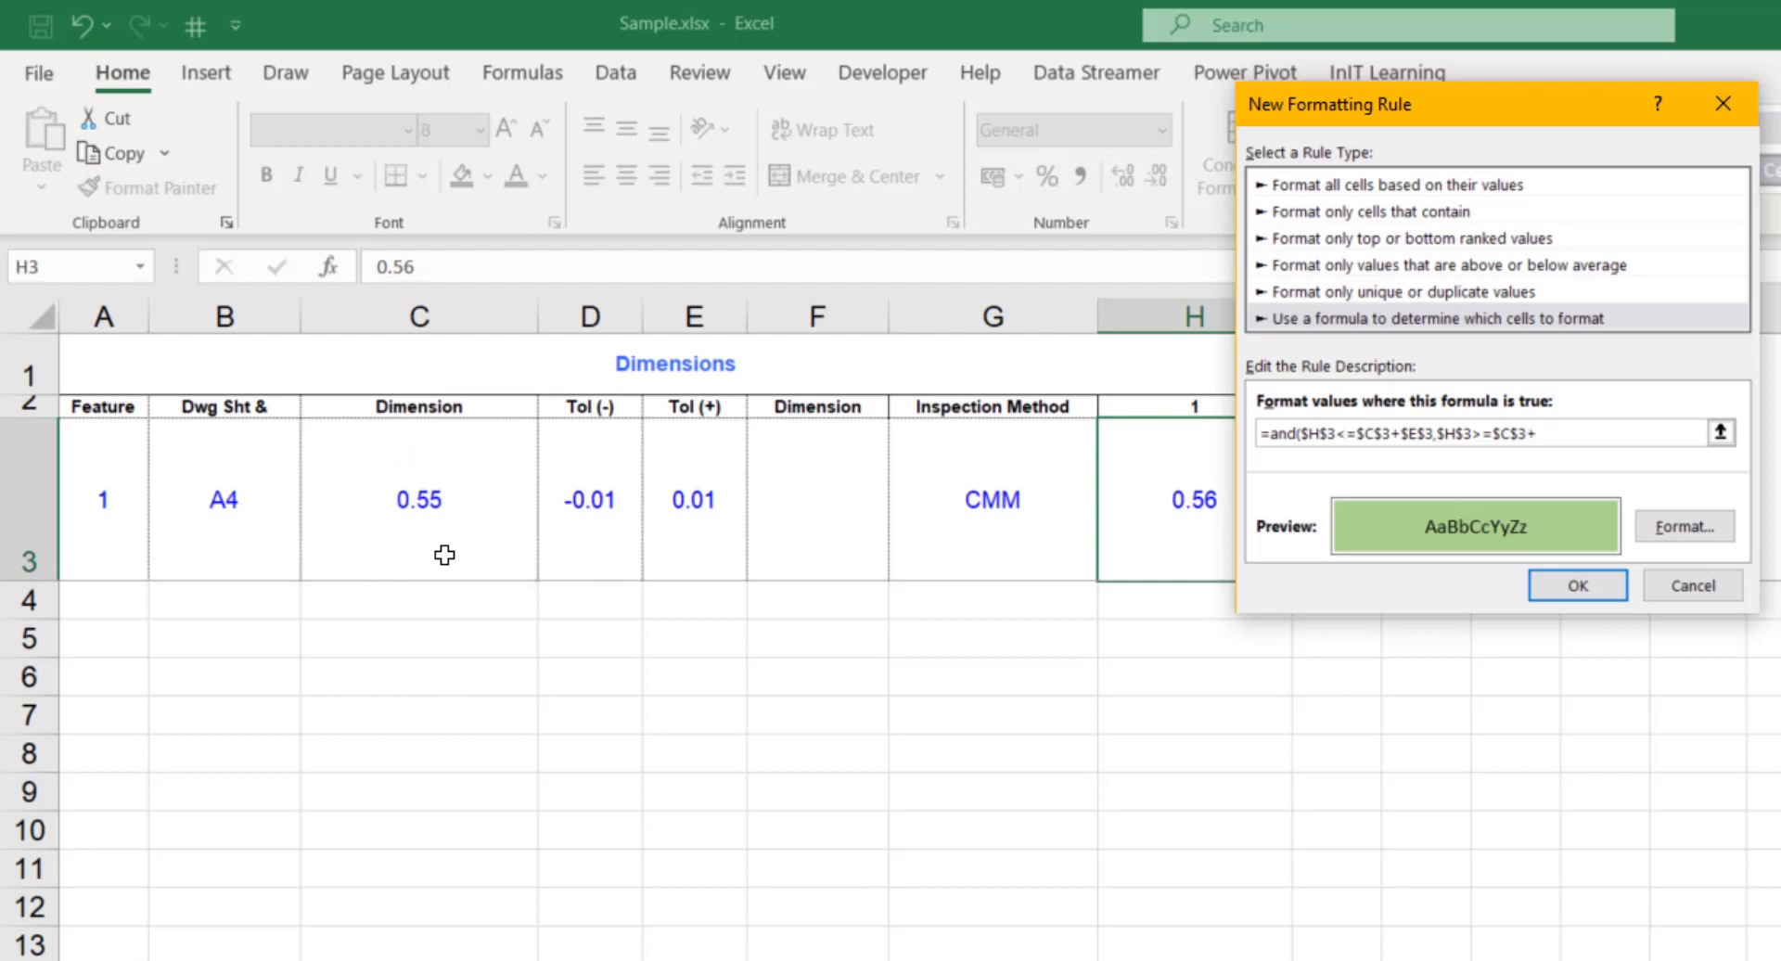
left_click(576, 499)
left_click(1587, 588)
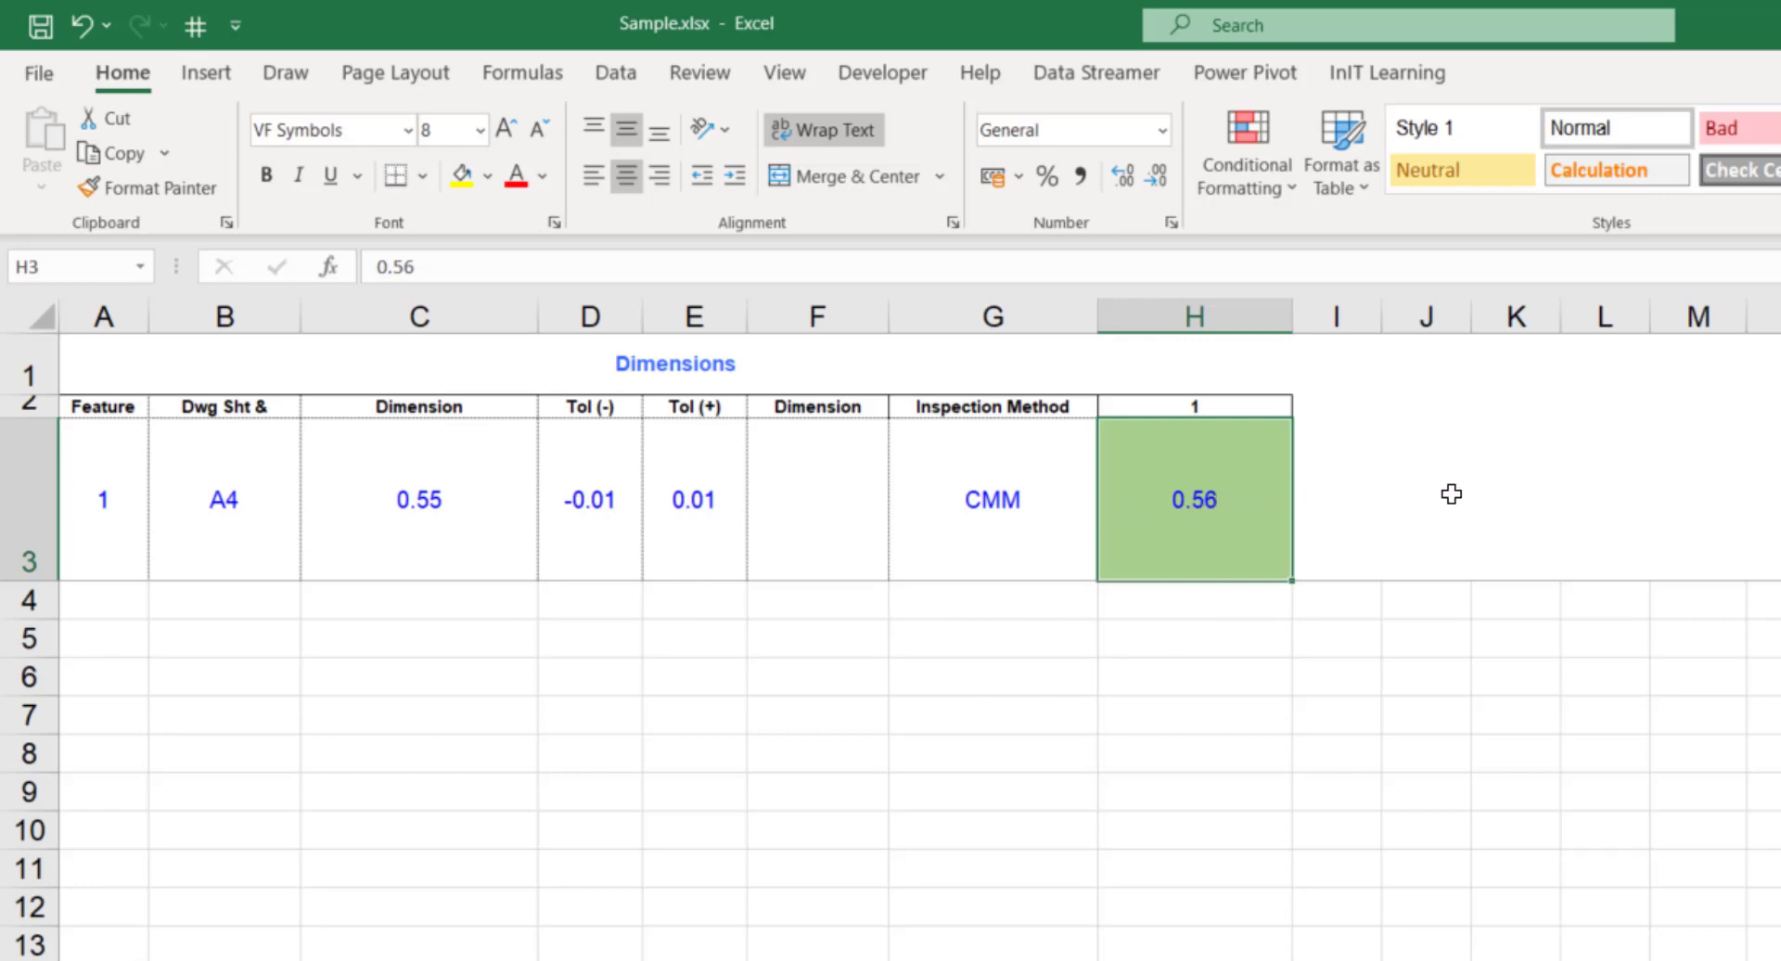
Step: Enter 0.57 in cell H3 to test the rule with an out-of-tolerance value
type("0")
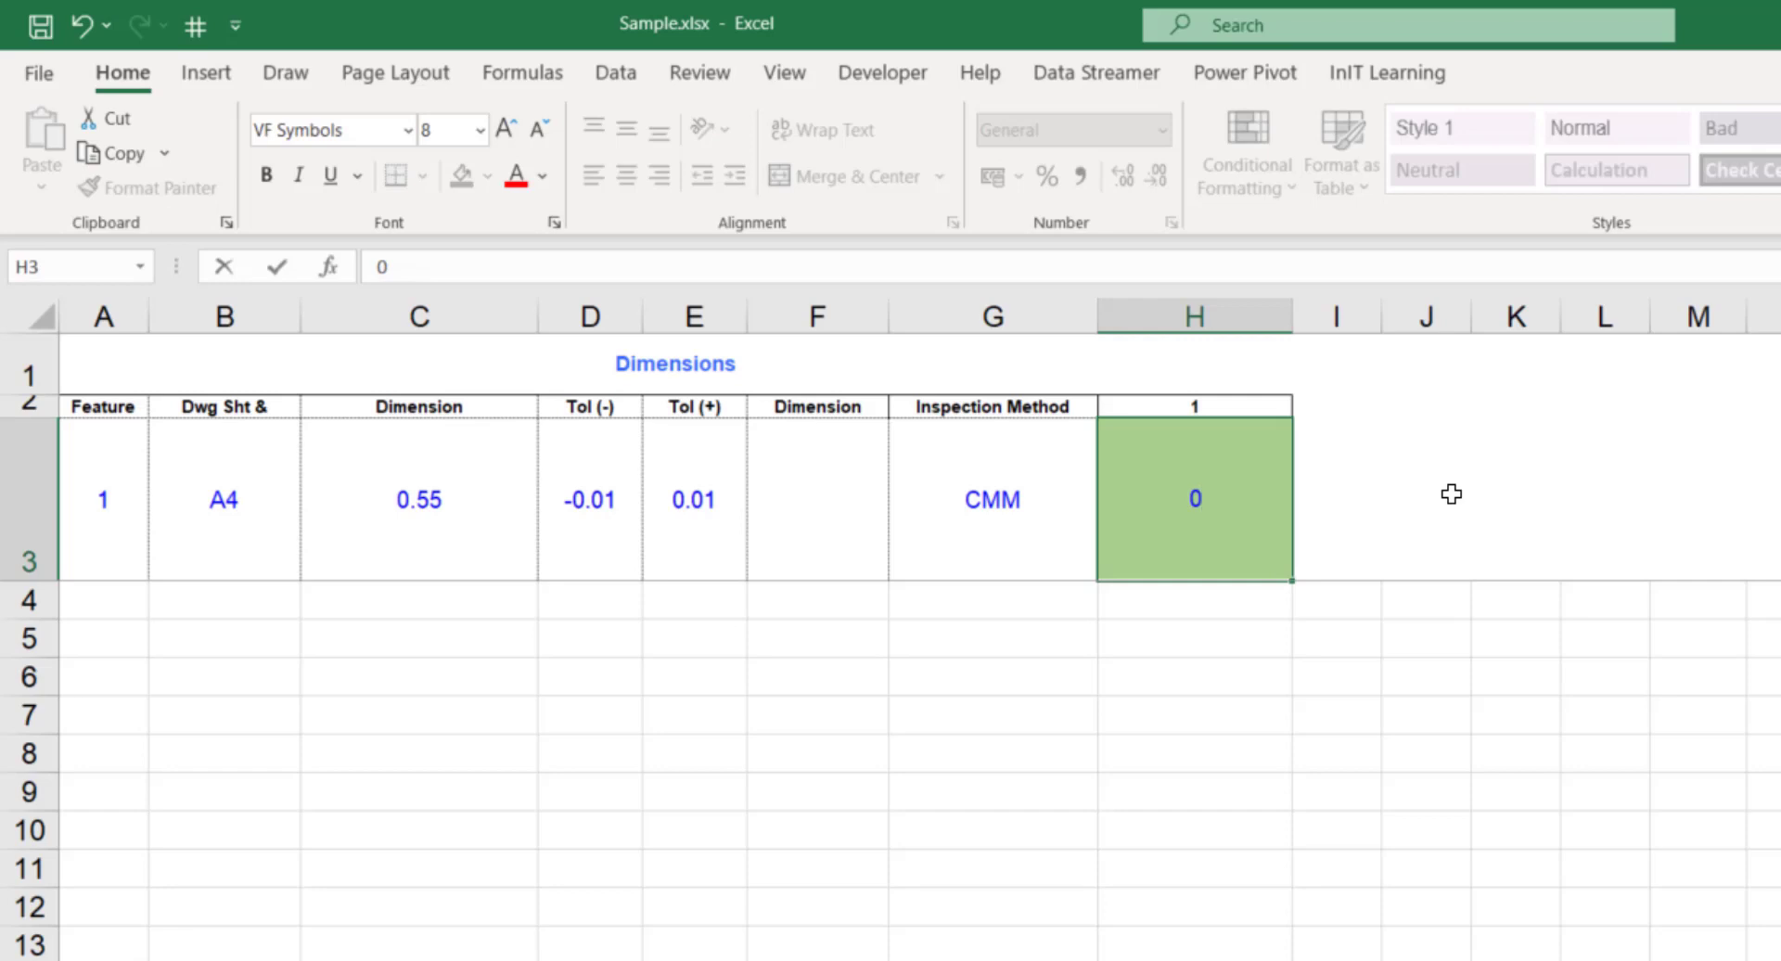
type(".57")
key("Return")
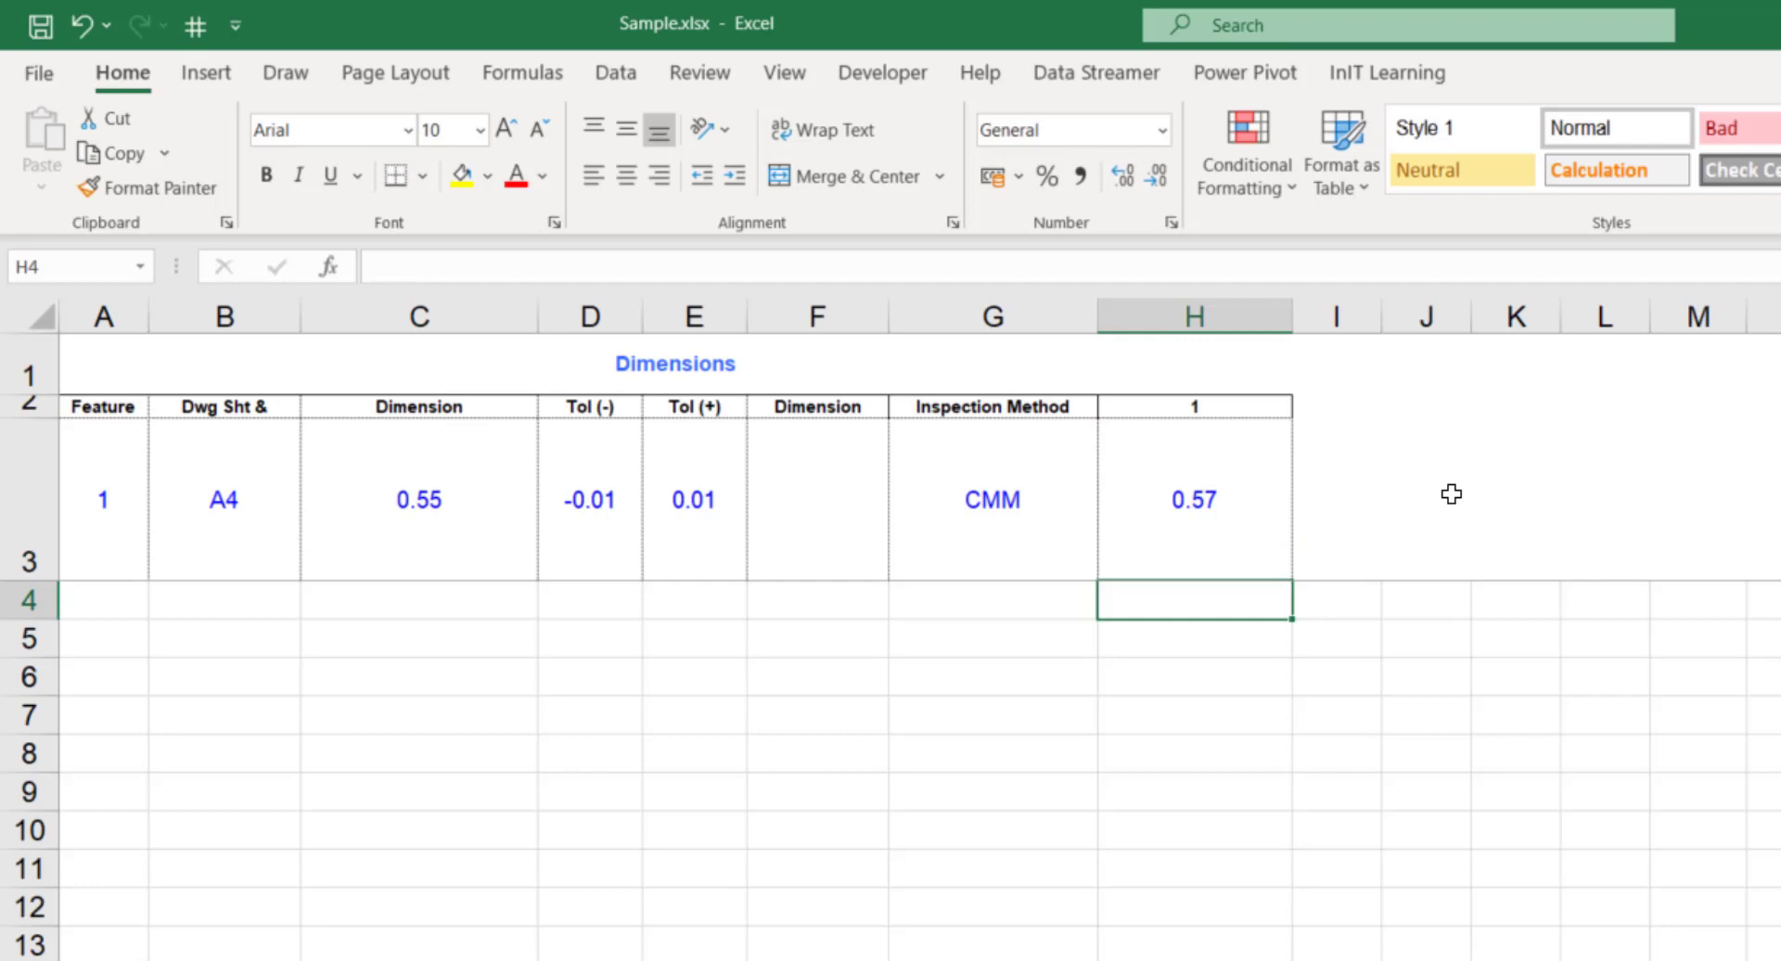
Step: Start a second formula-based rule for H3 from the rules manager, formatted with a red fill and bold font
left_click(1252, 489)
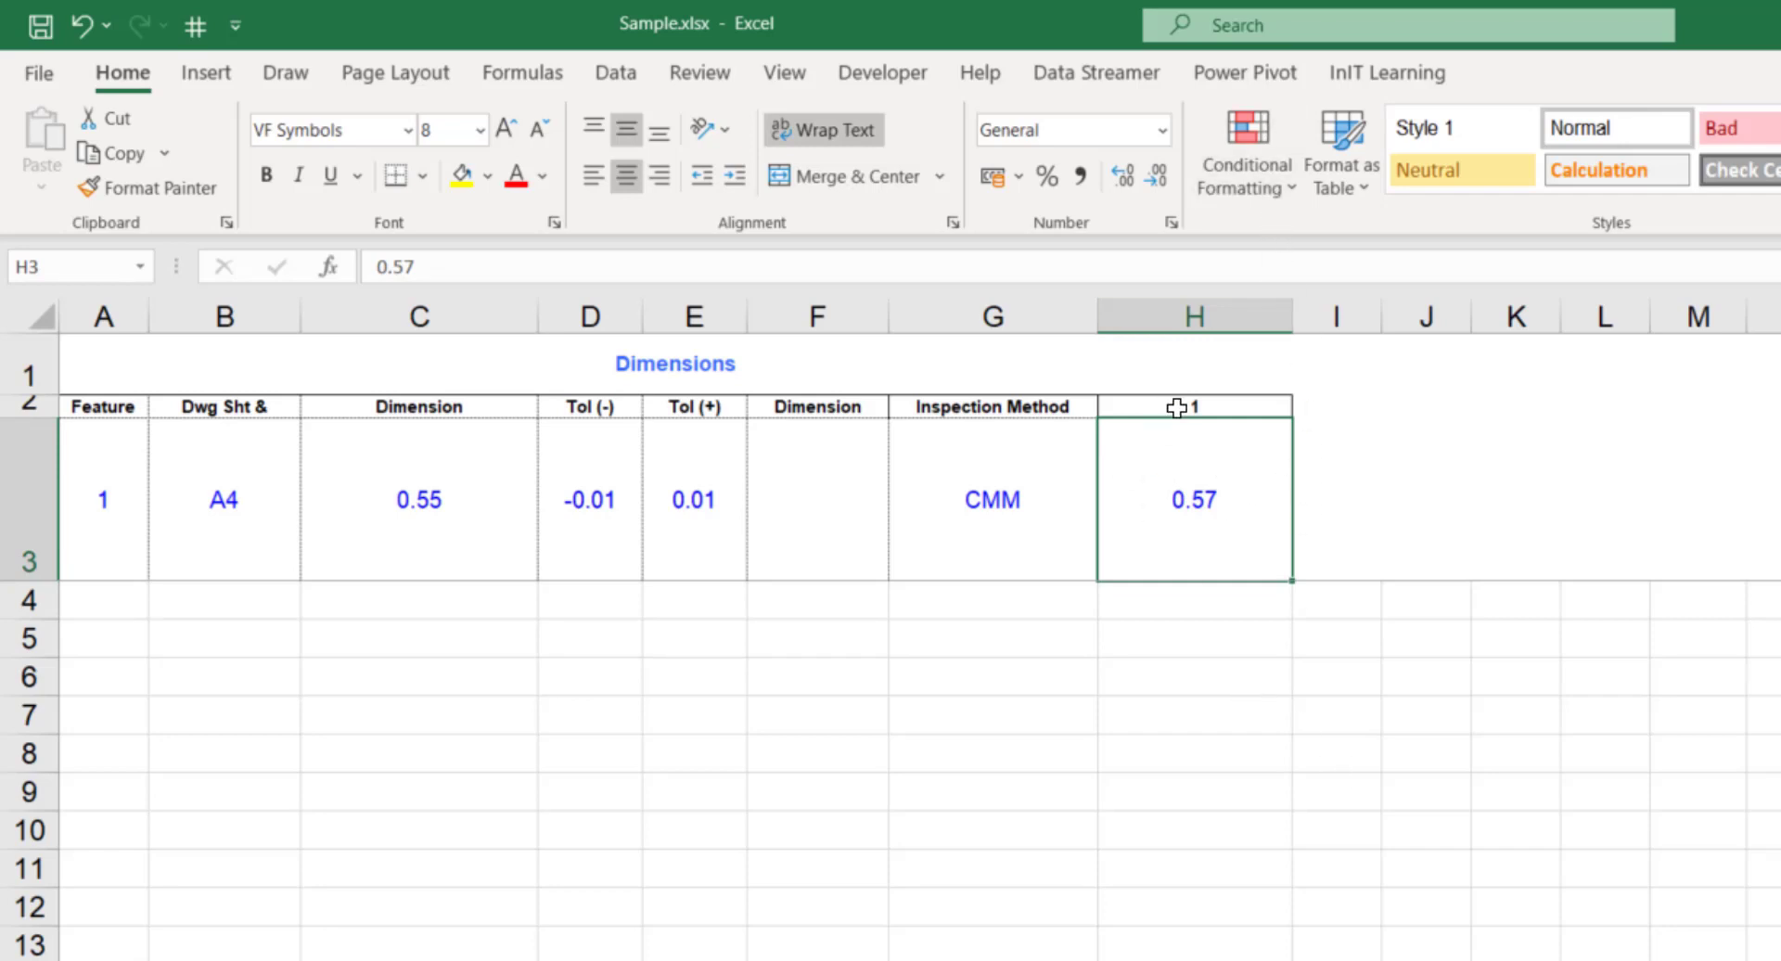
left_click(1285, 186)
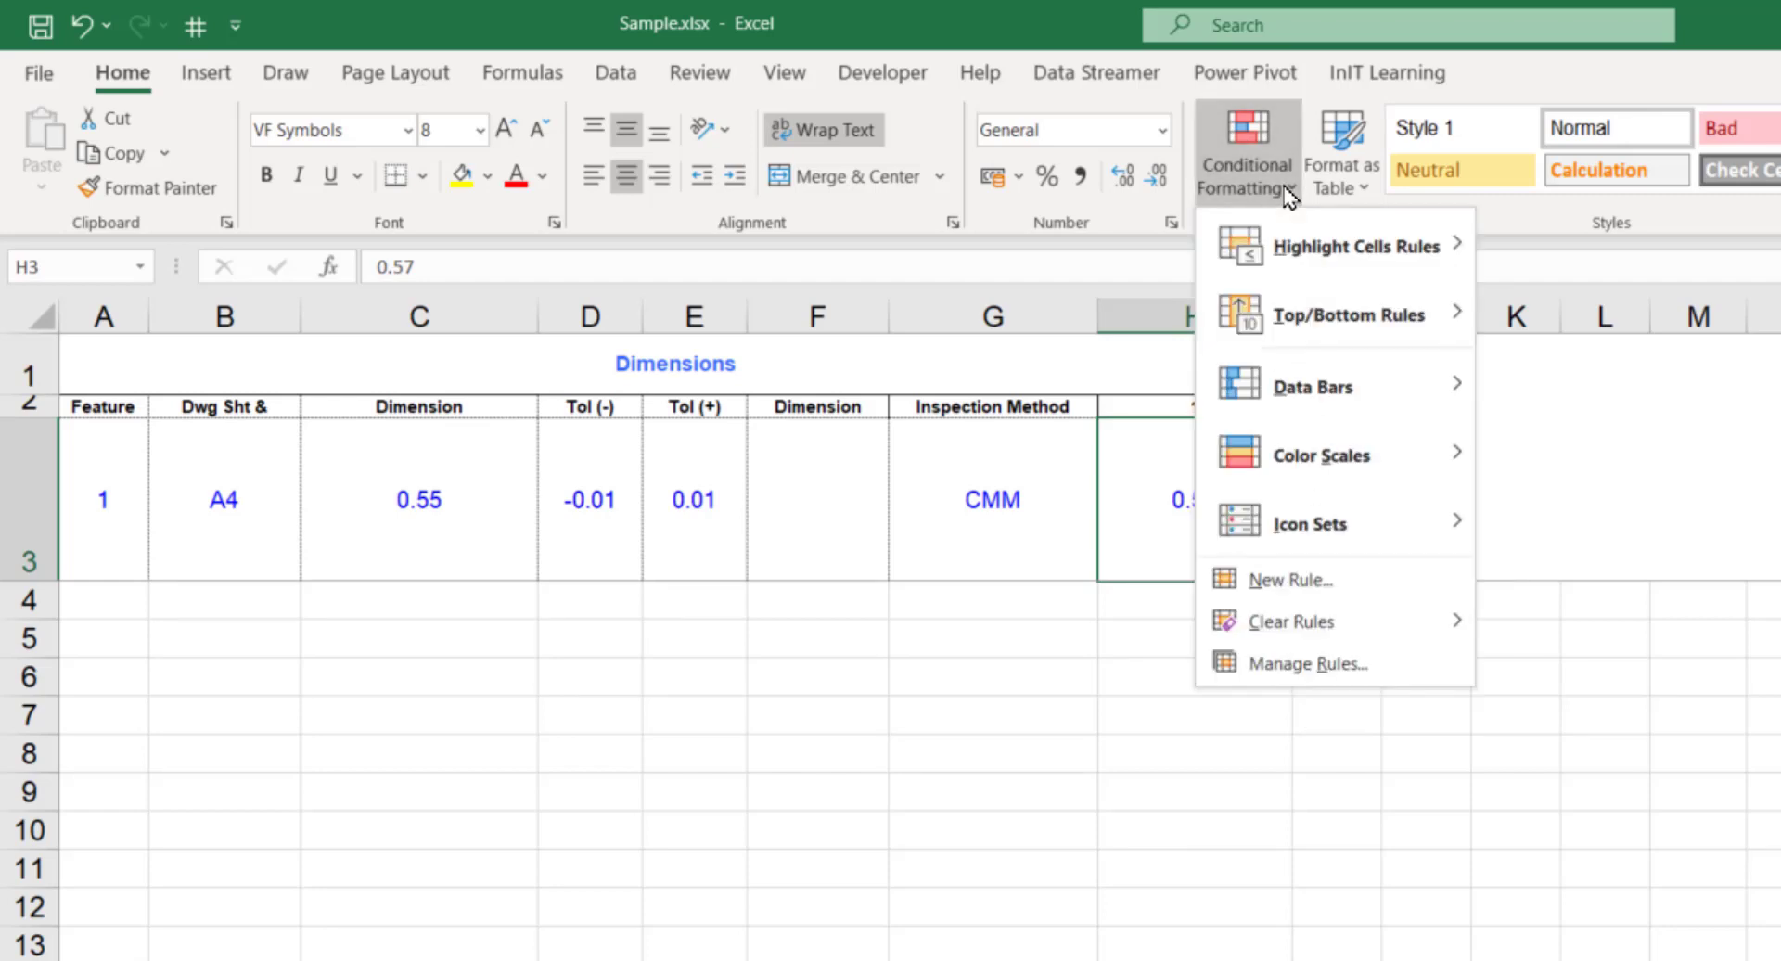
left_click(1347, 668)
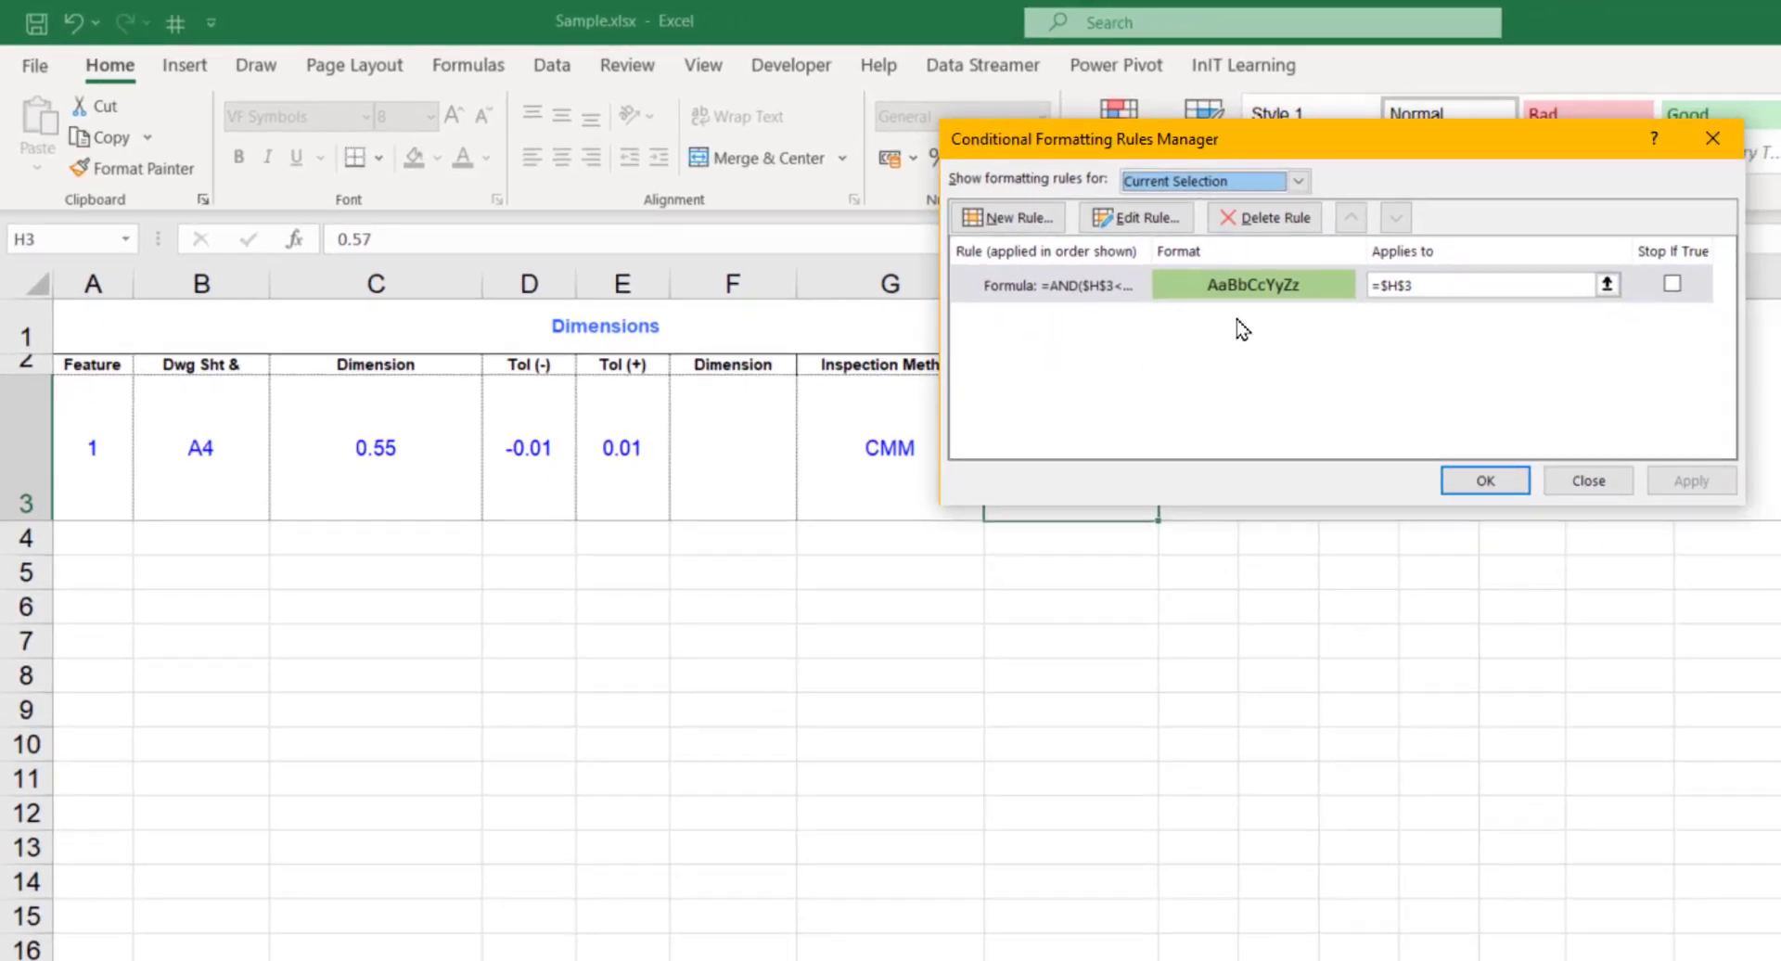
left_click(1009, 223)
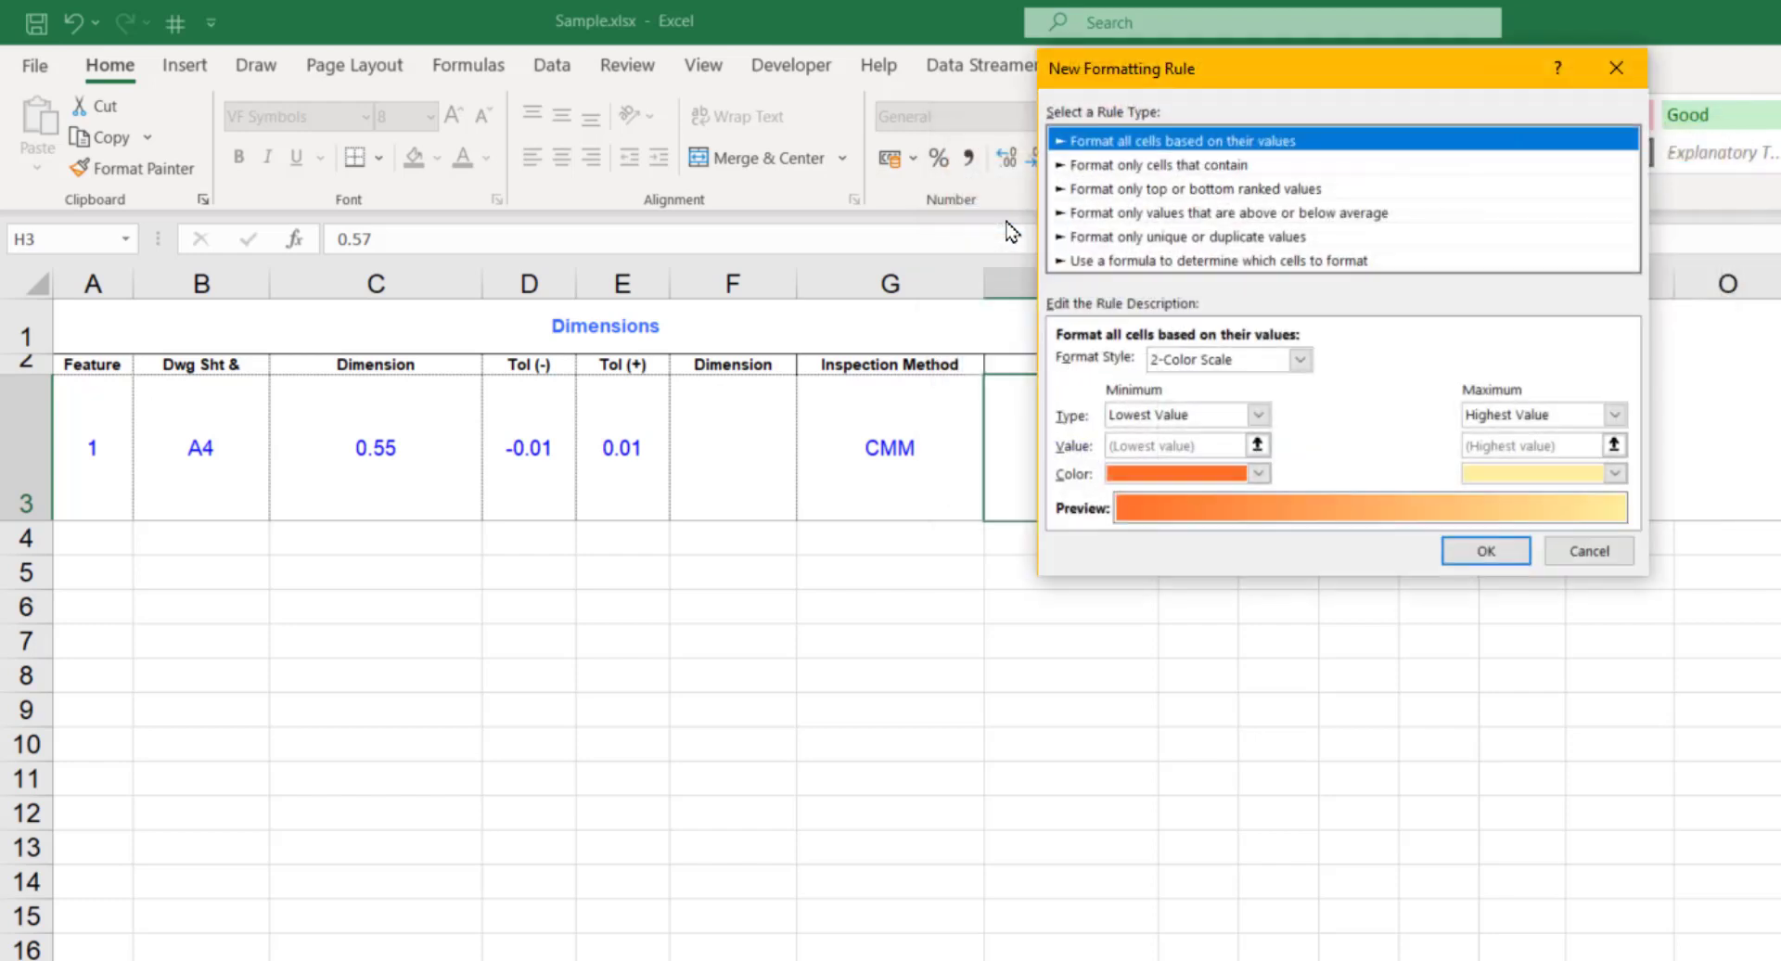
left_click(1247, 262)
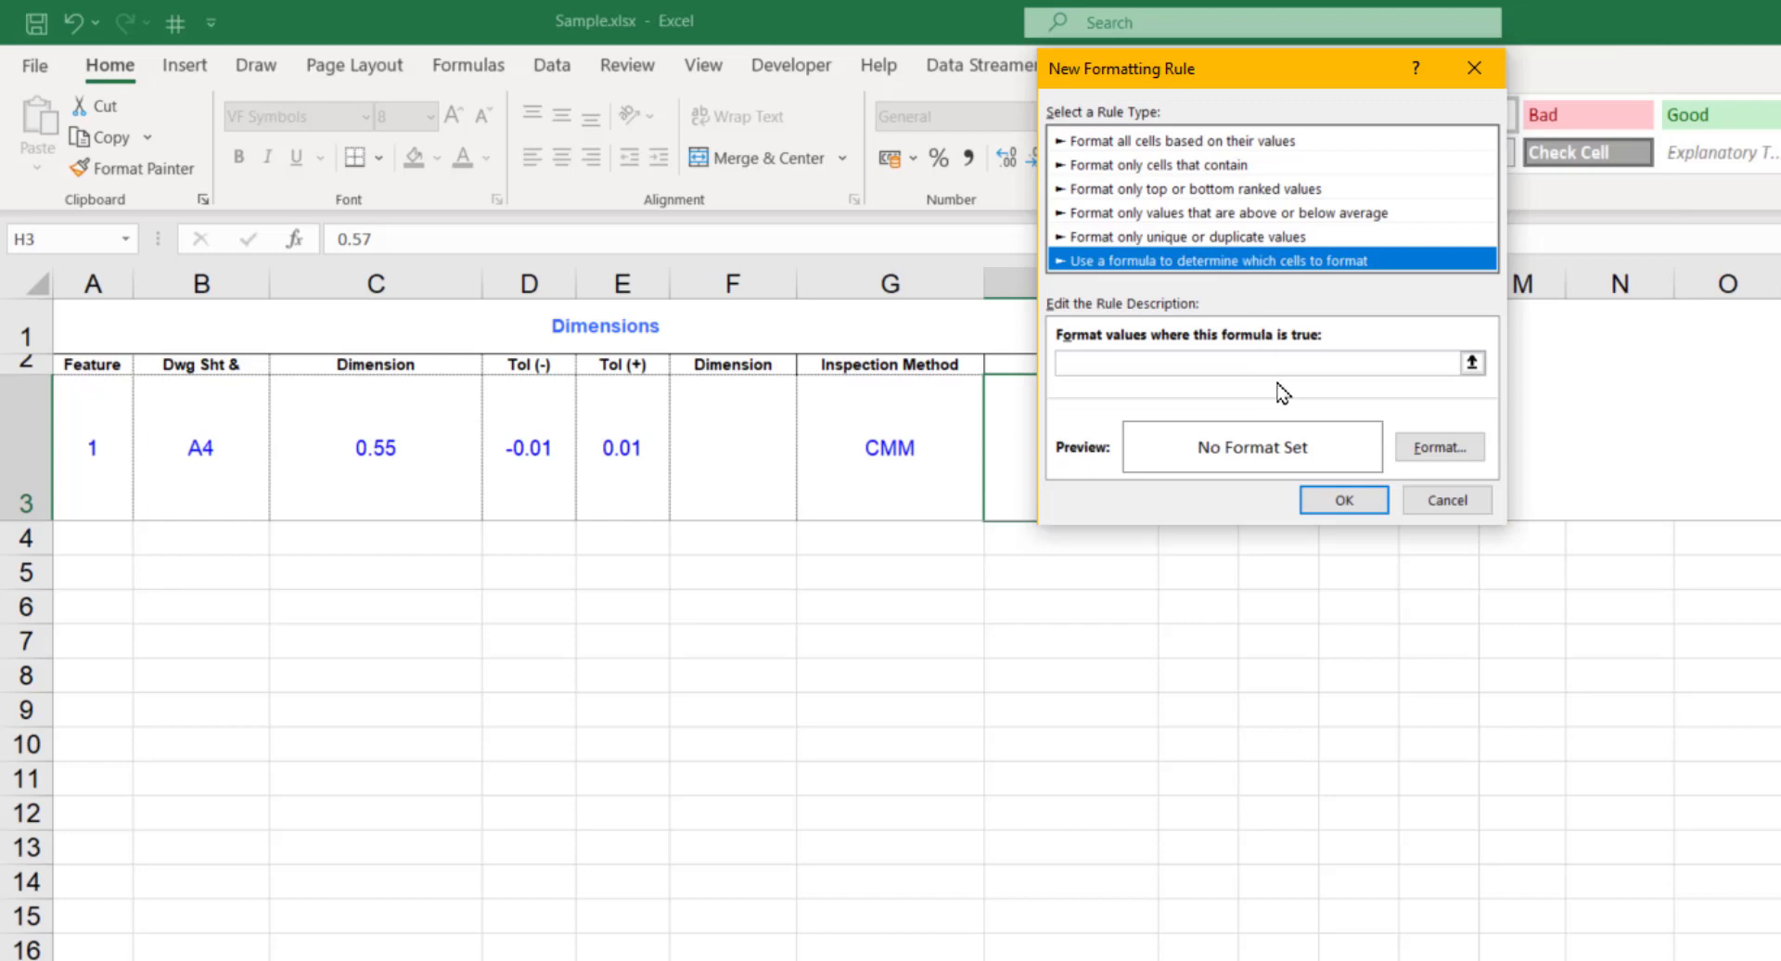
left_click(1438, 453)
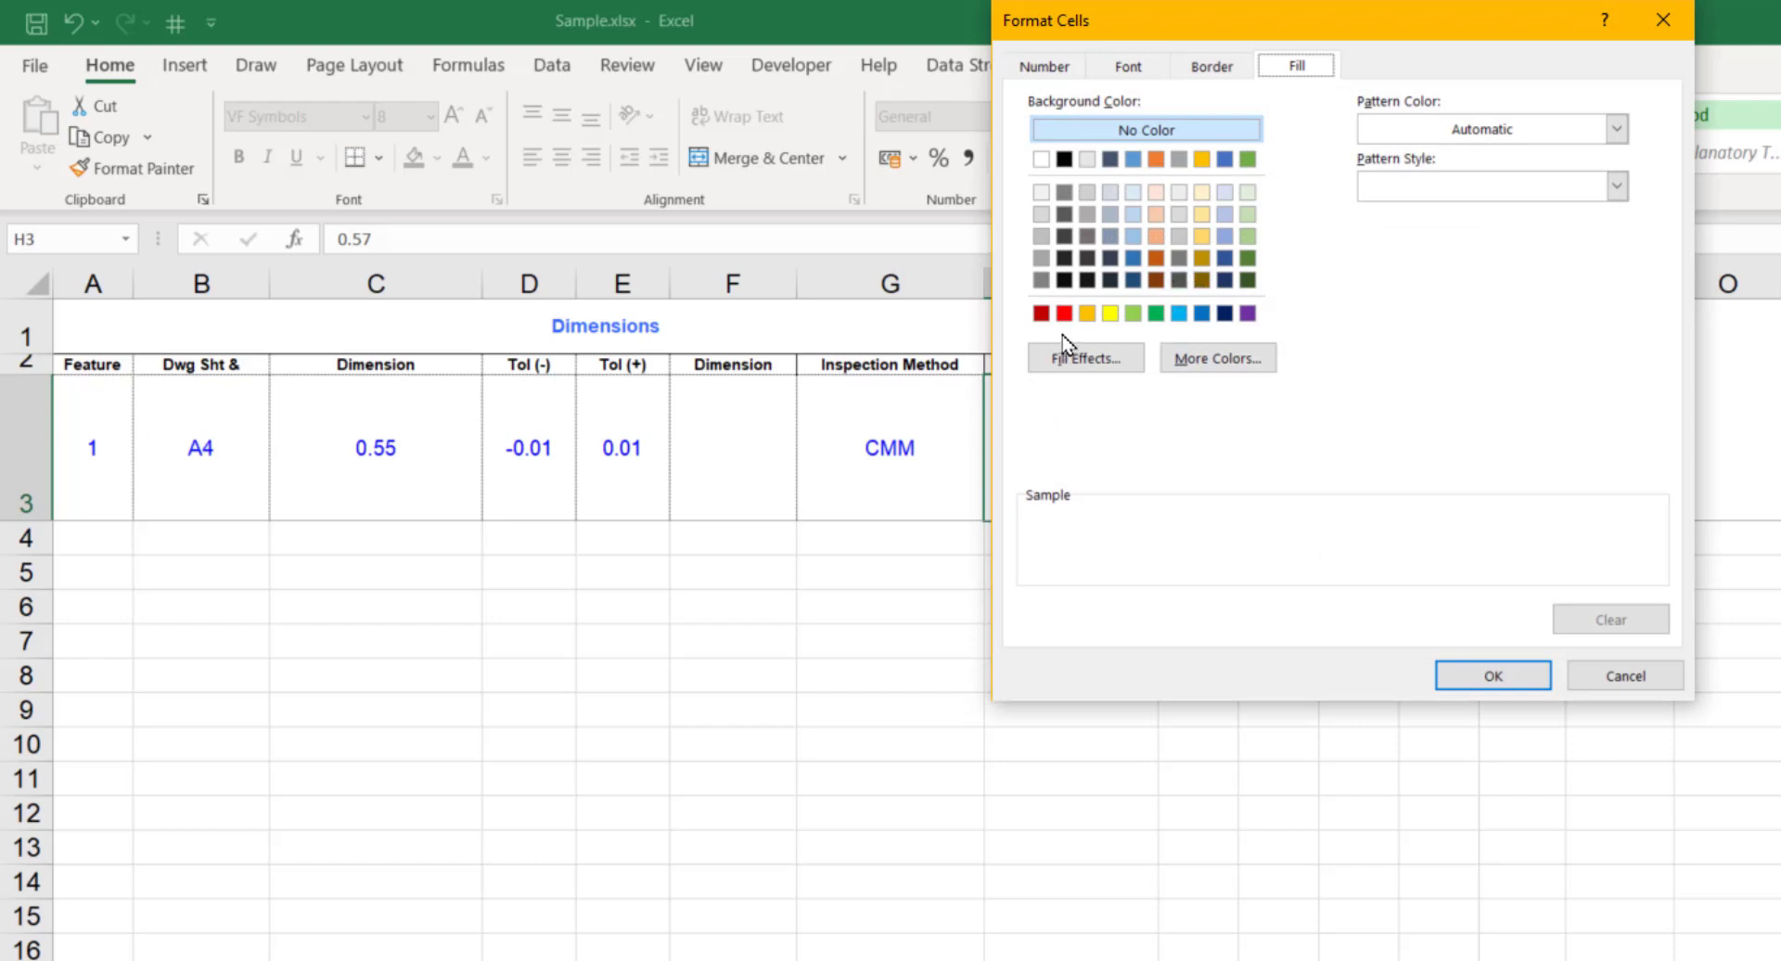
left_click(1064, 315)
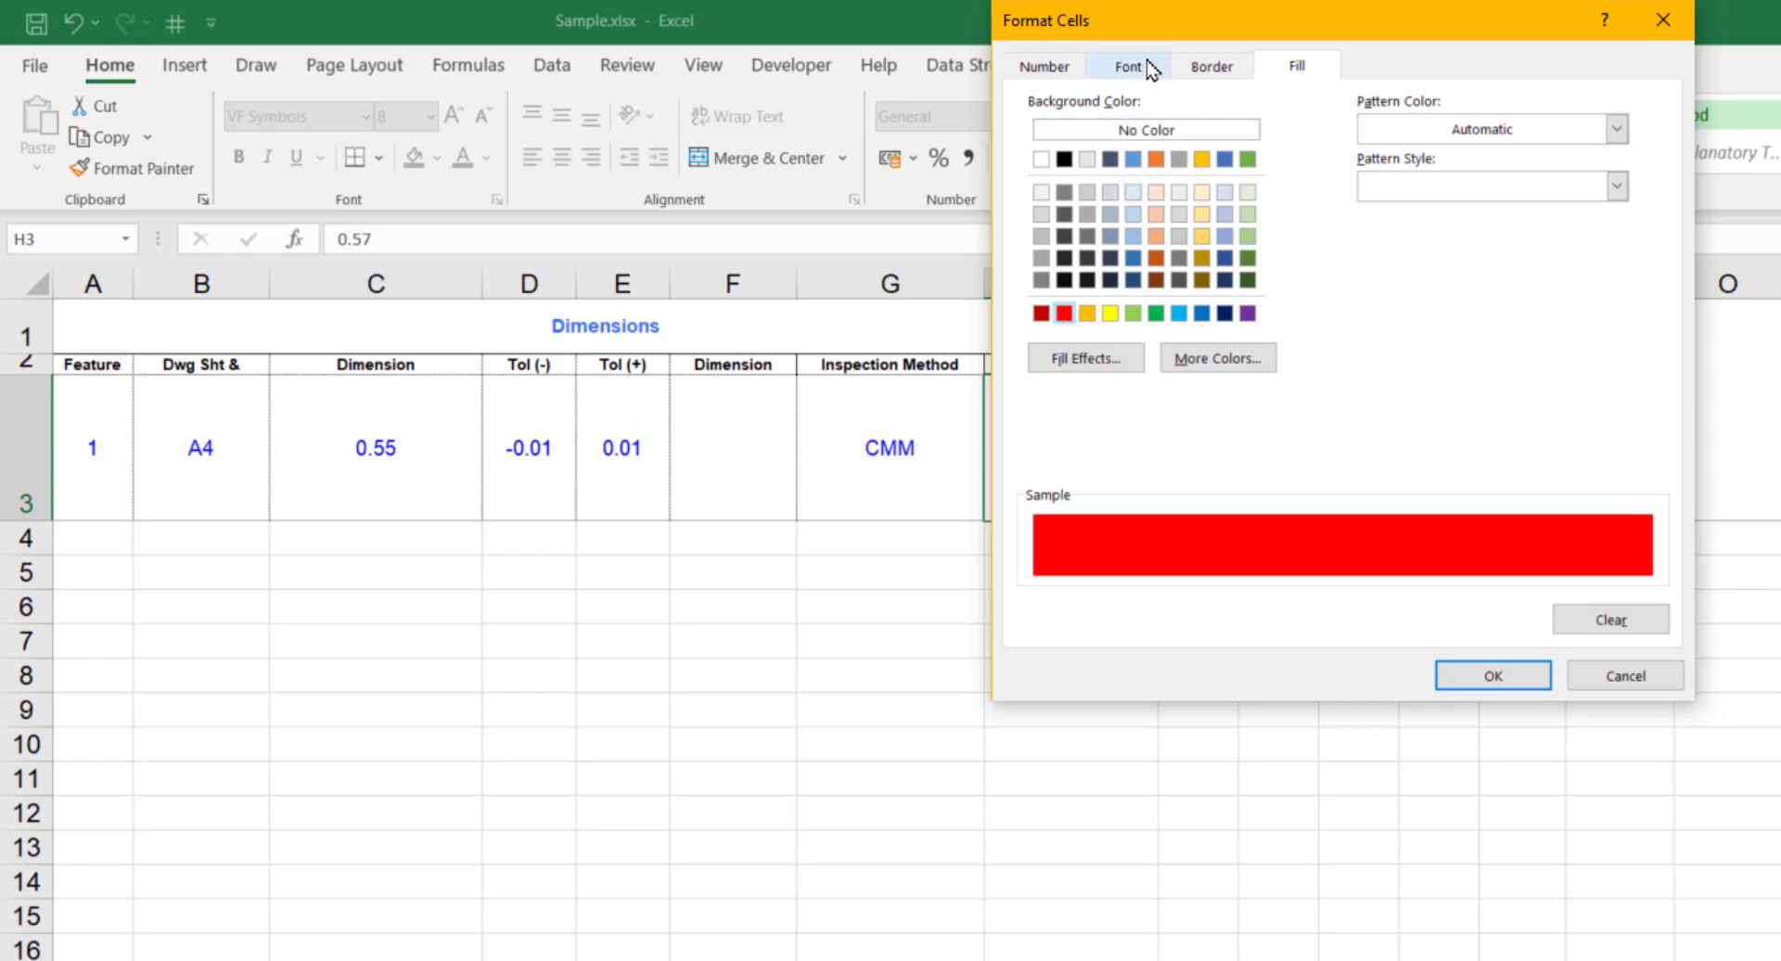
left_click(1147, 69)
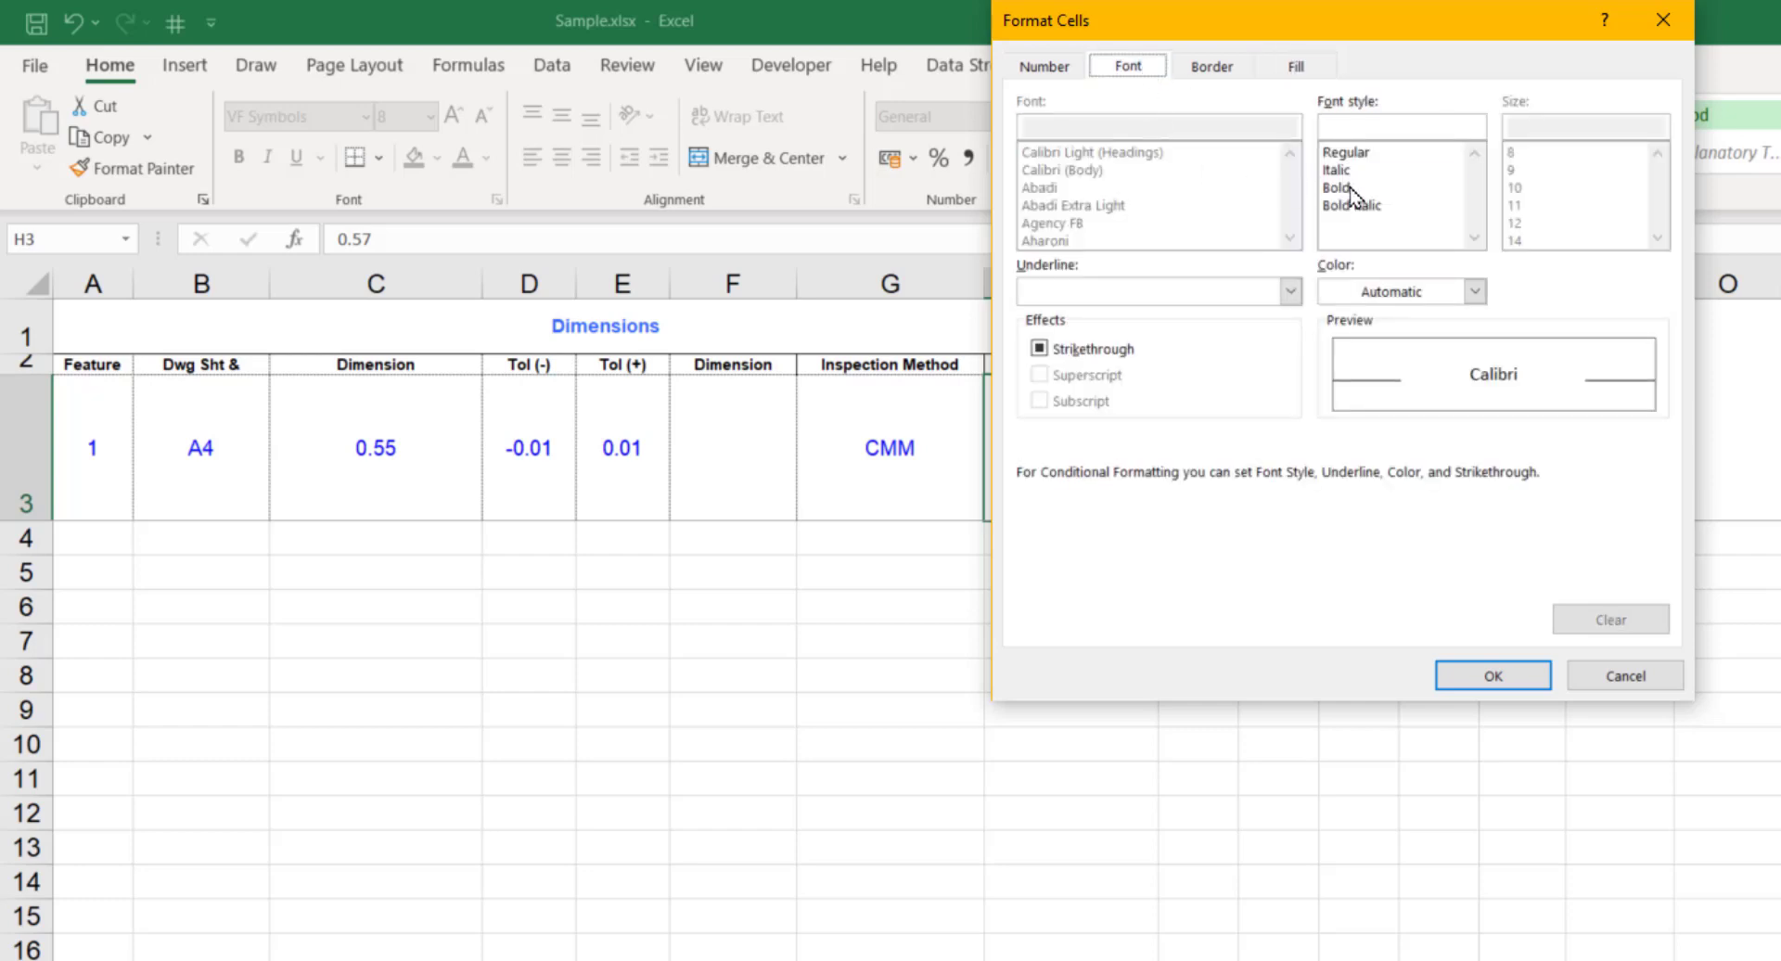
left_click(1338, 188)
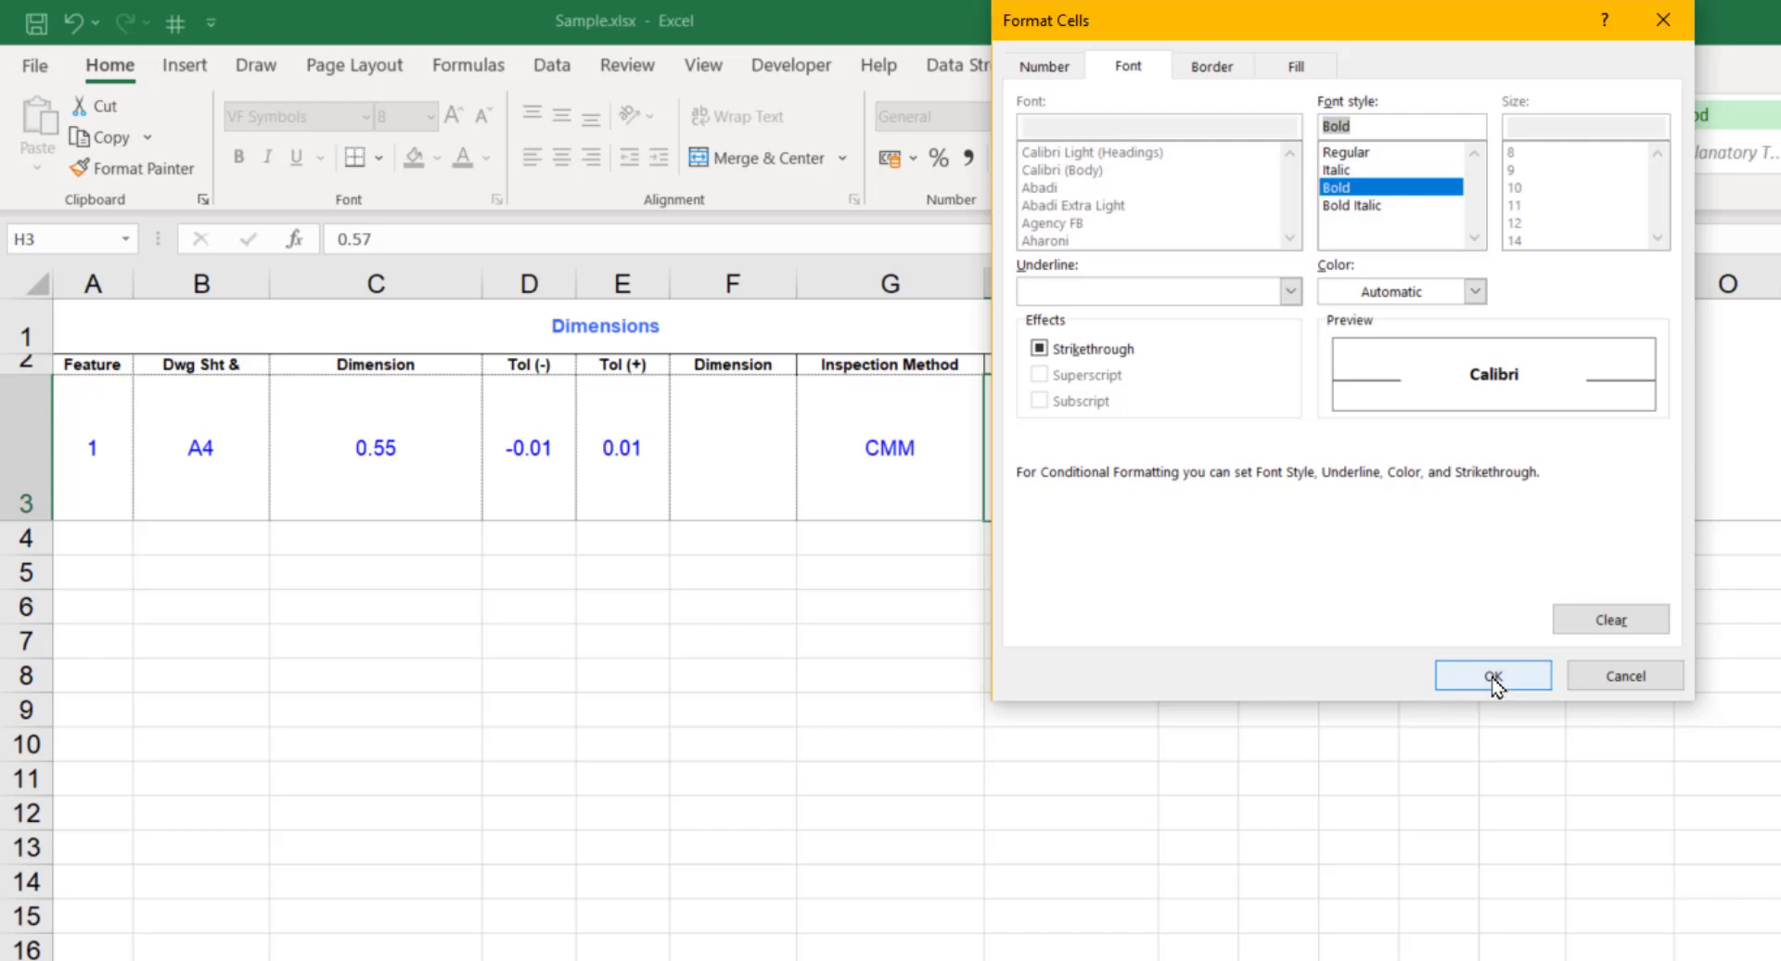
left_click(1494, 676)
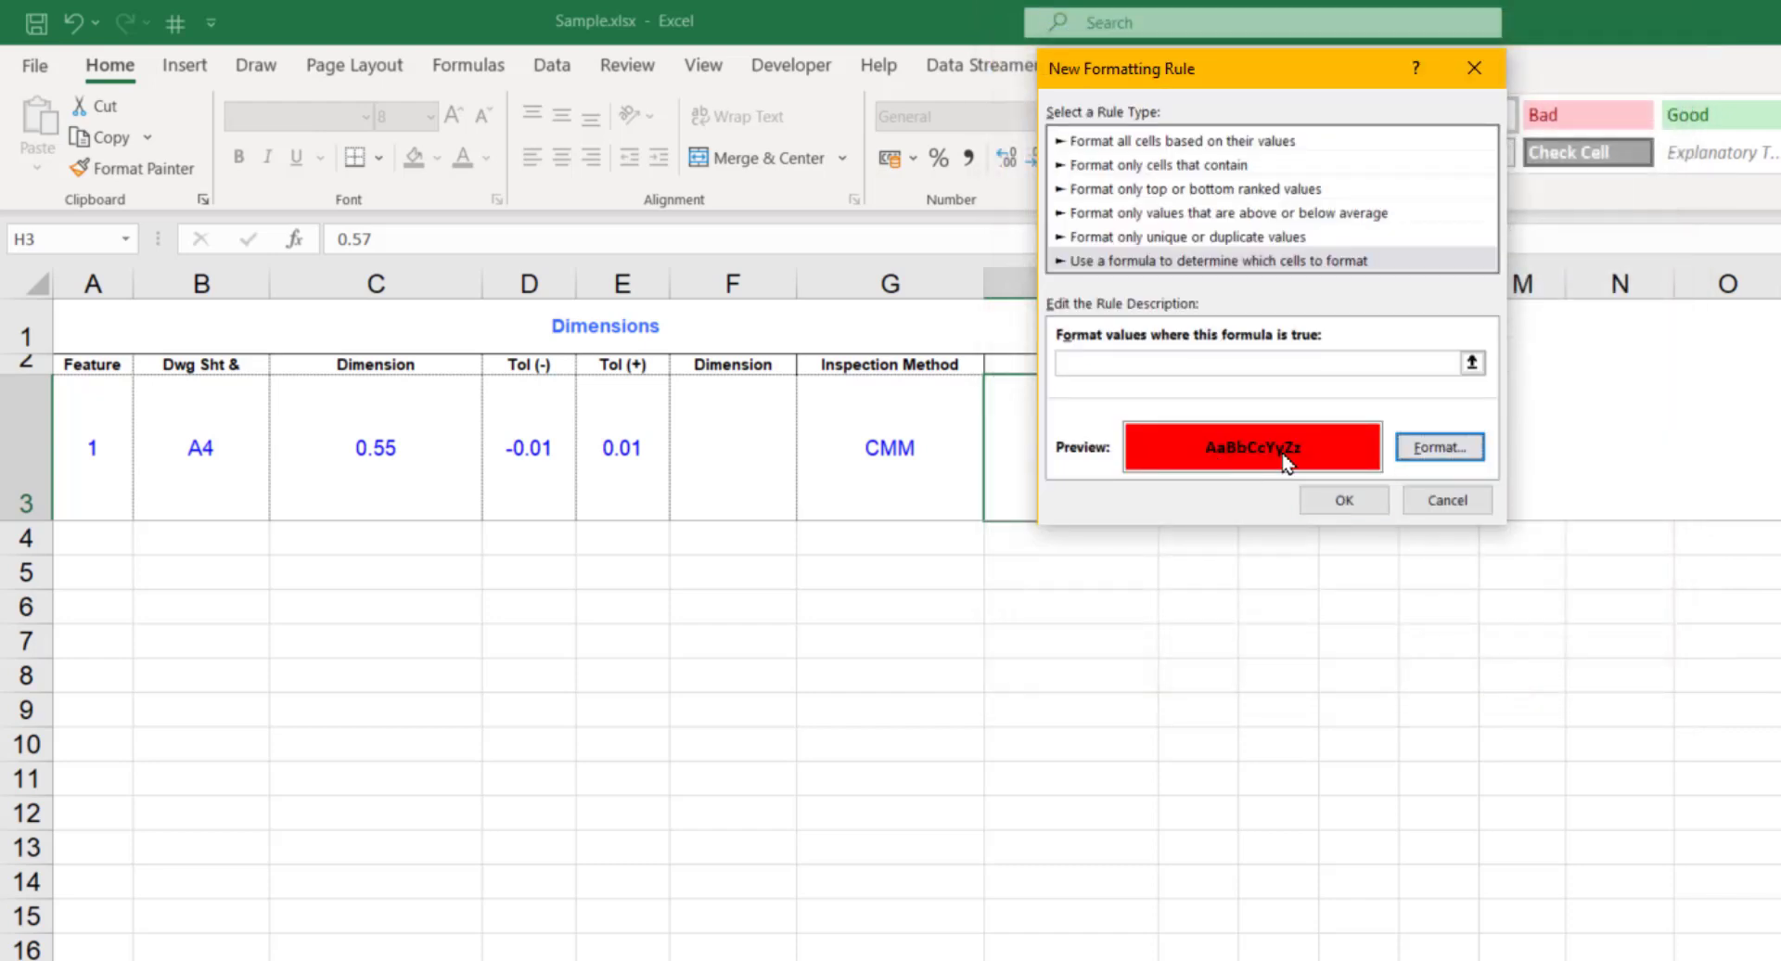
Step: Begin the red rule's OR formula with the above-upper-limit condition: =or($H$3>$C$3+$E$3,
left_click(1182, 362)
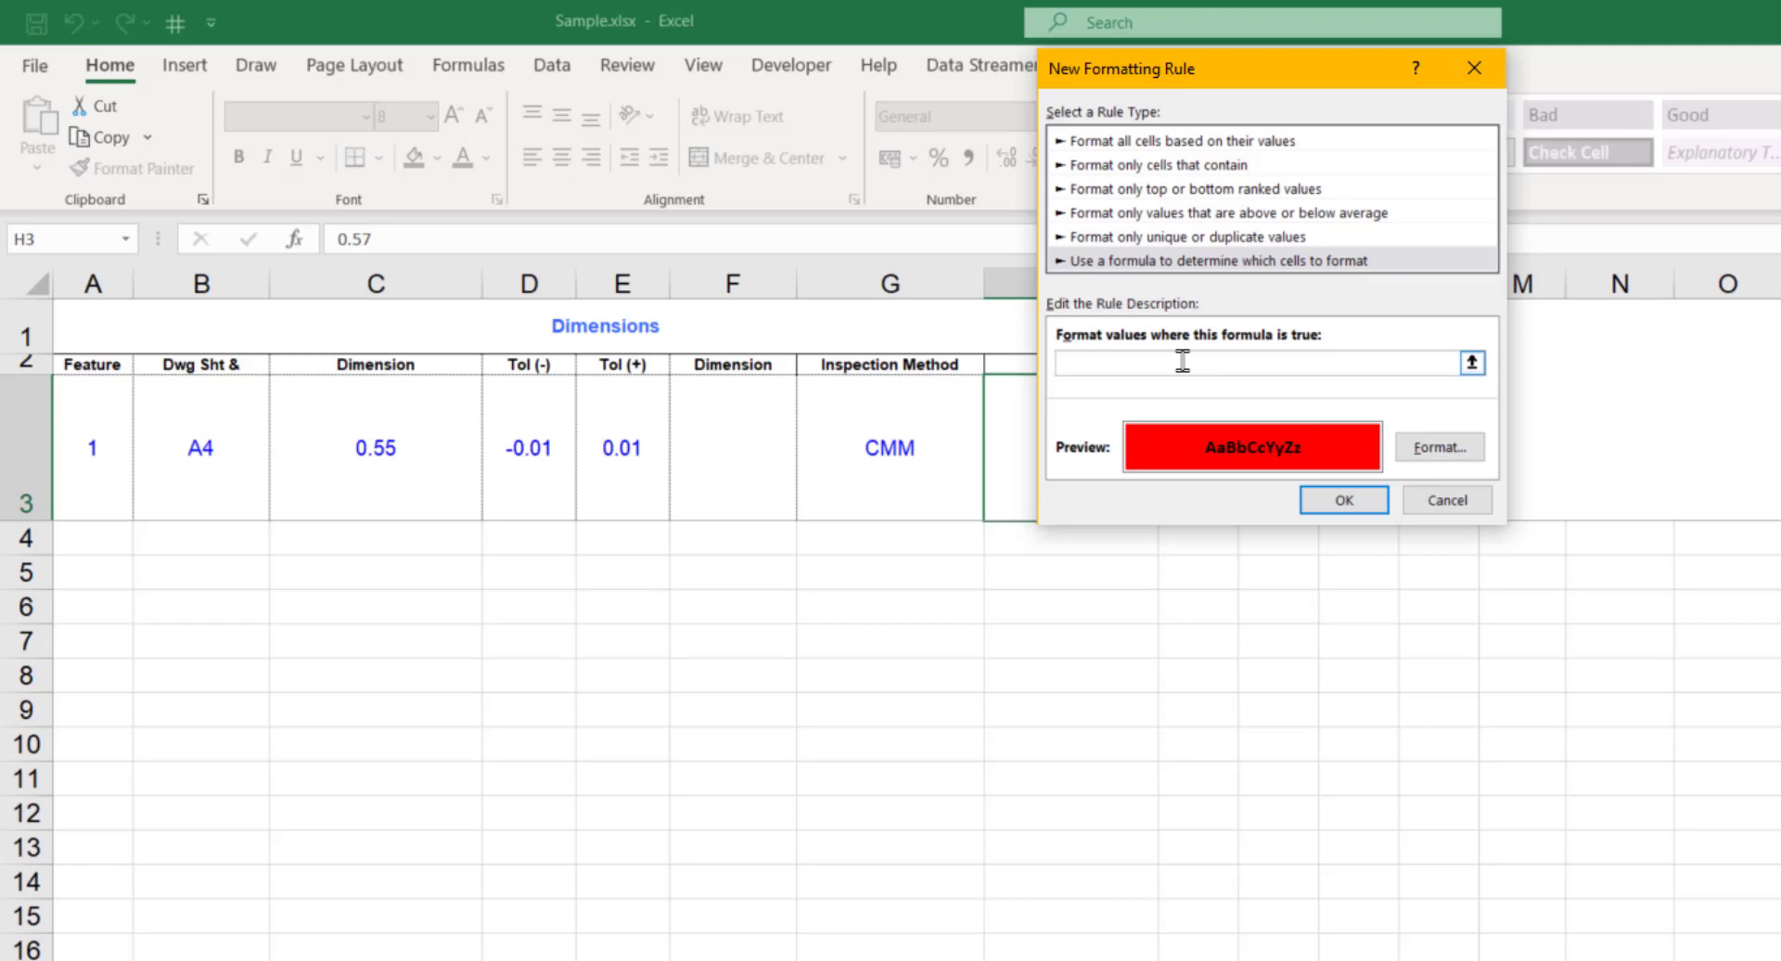
type("=")
type("or")
left_click_drag(1232, 75, 1362, 76)
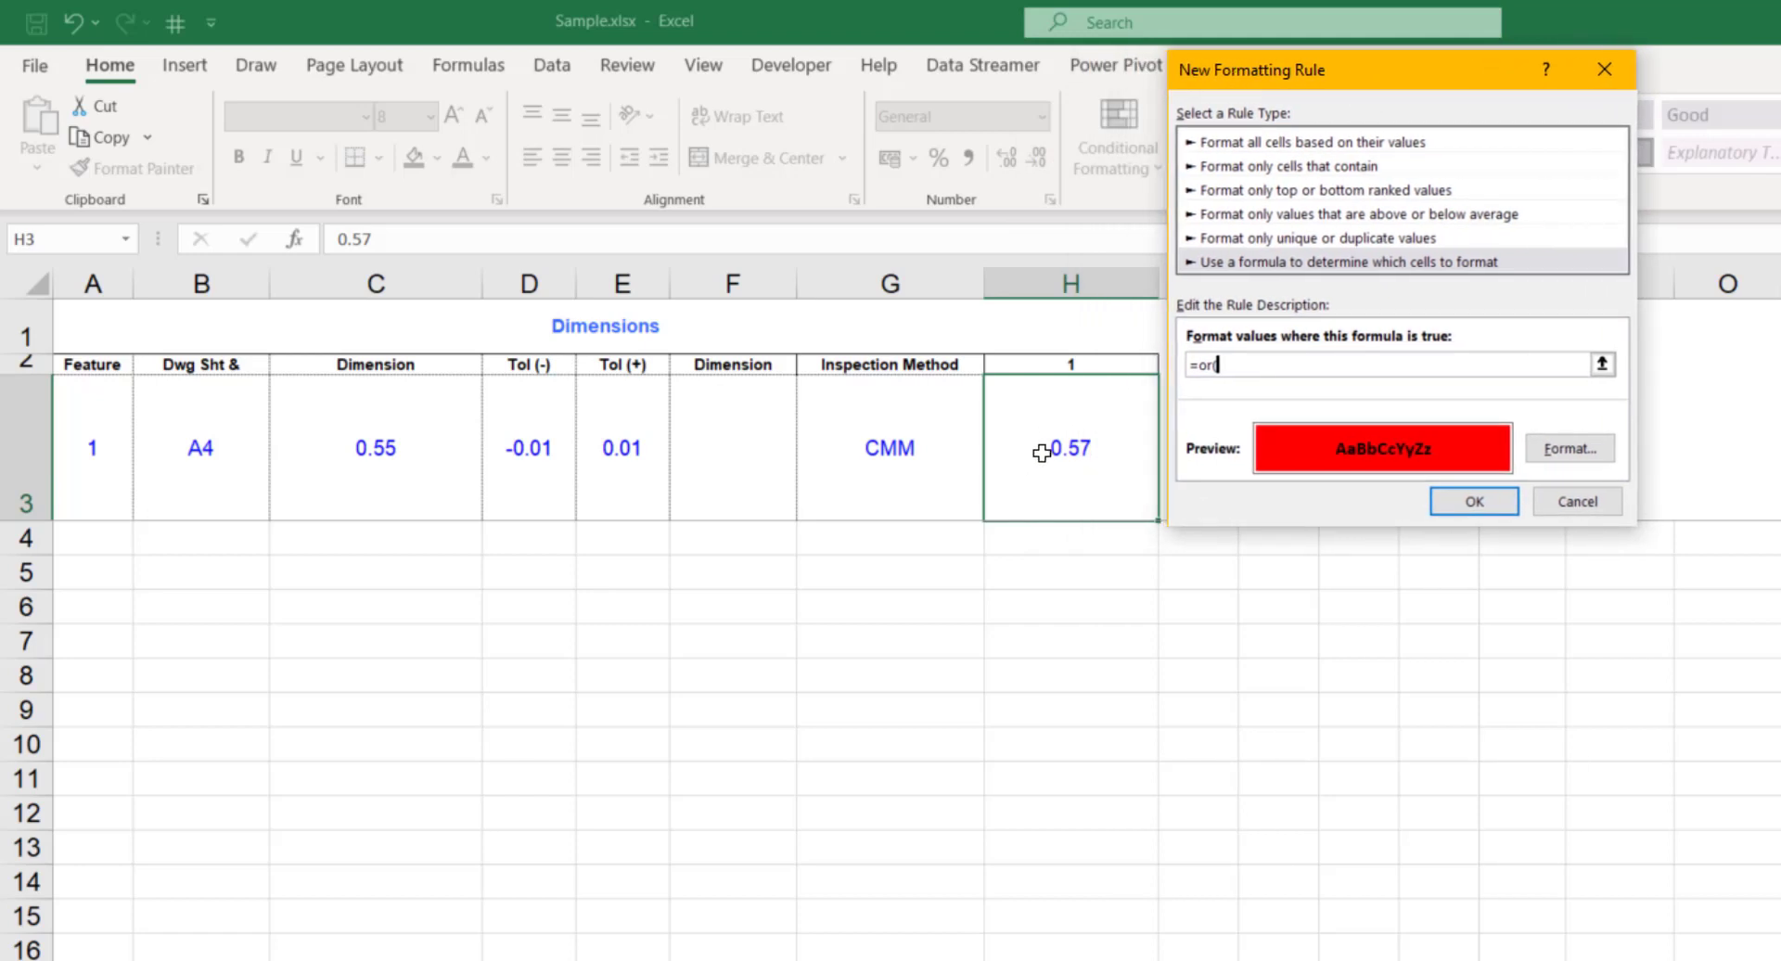
left_click(1045, 451)
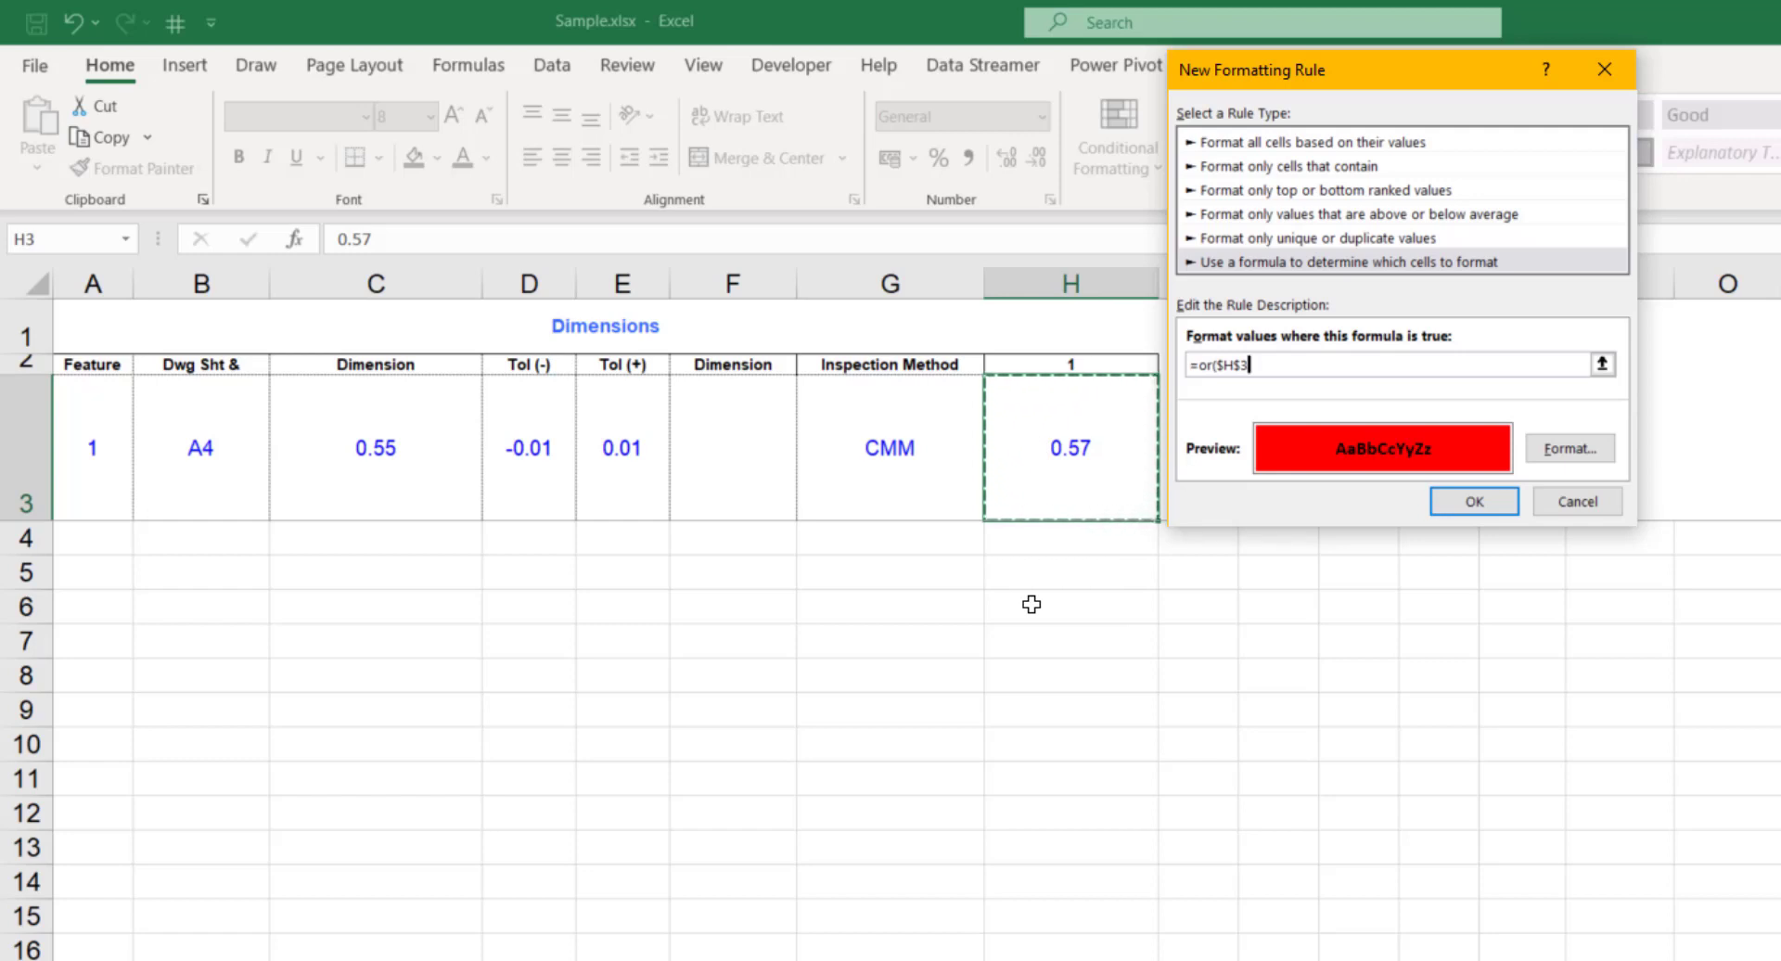
type(">")
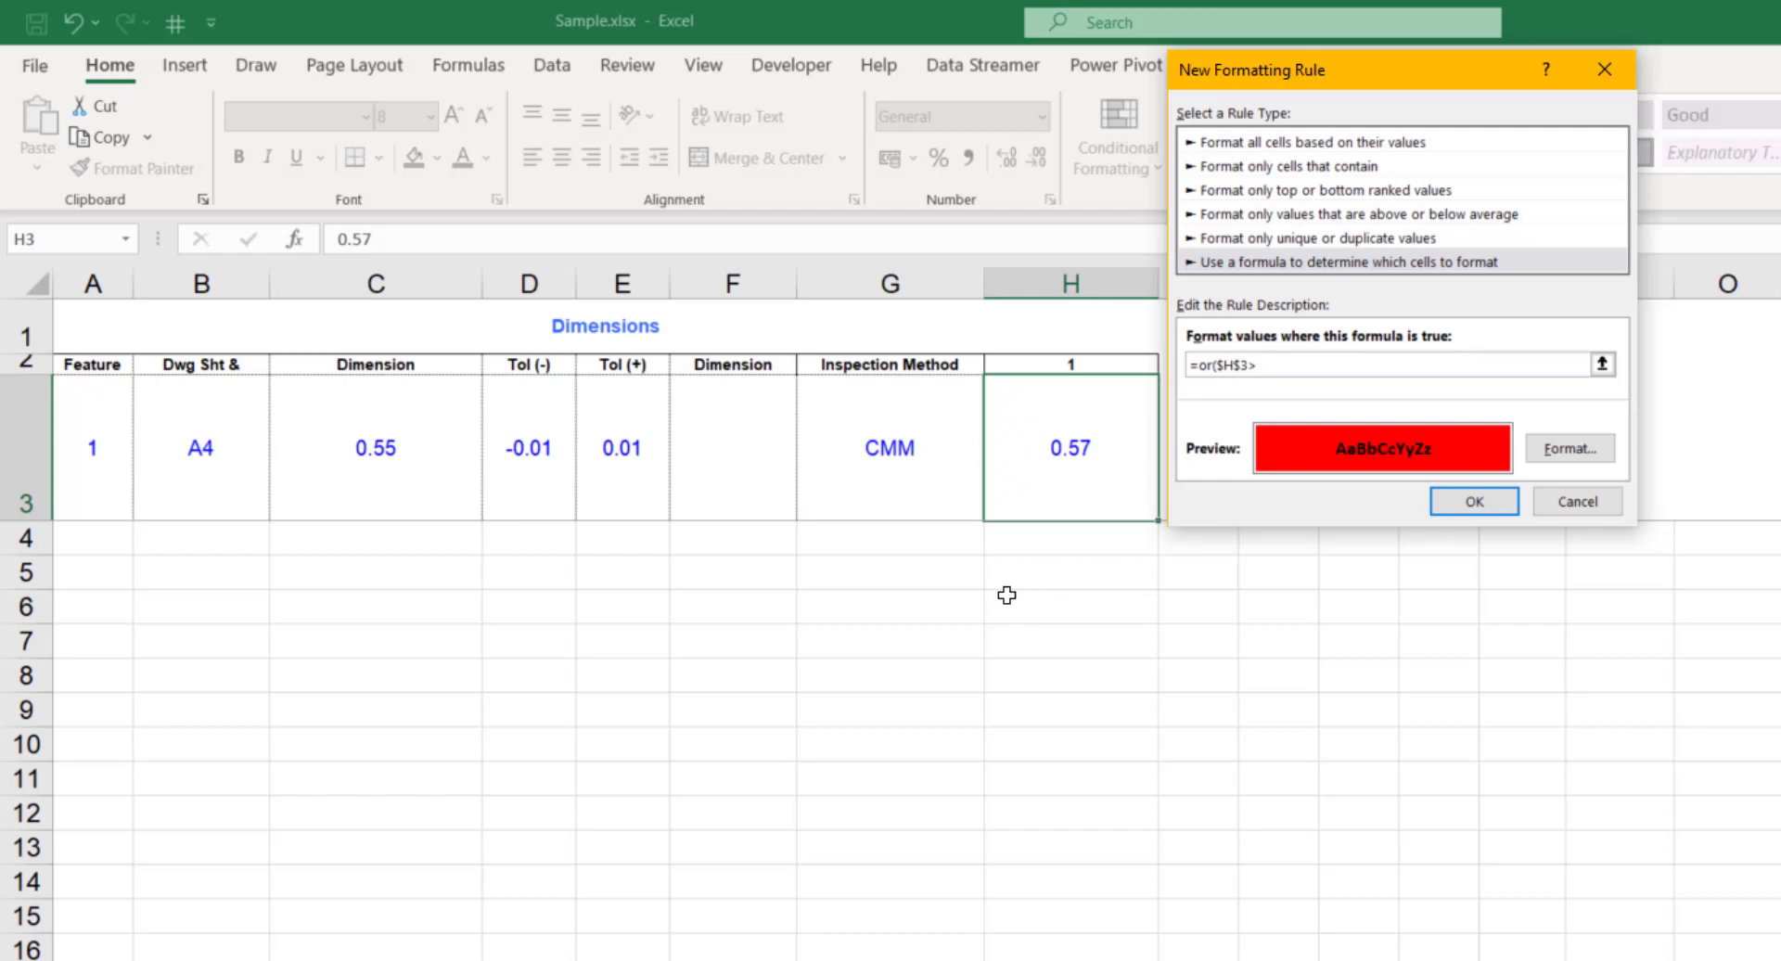
left_click(405, 441)
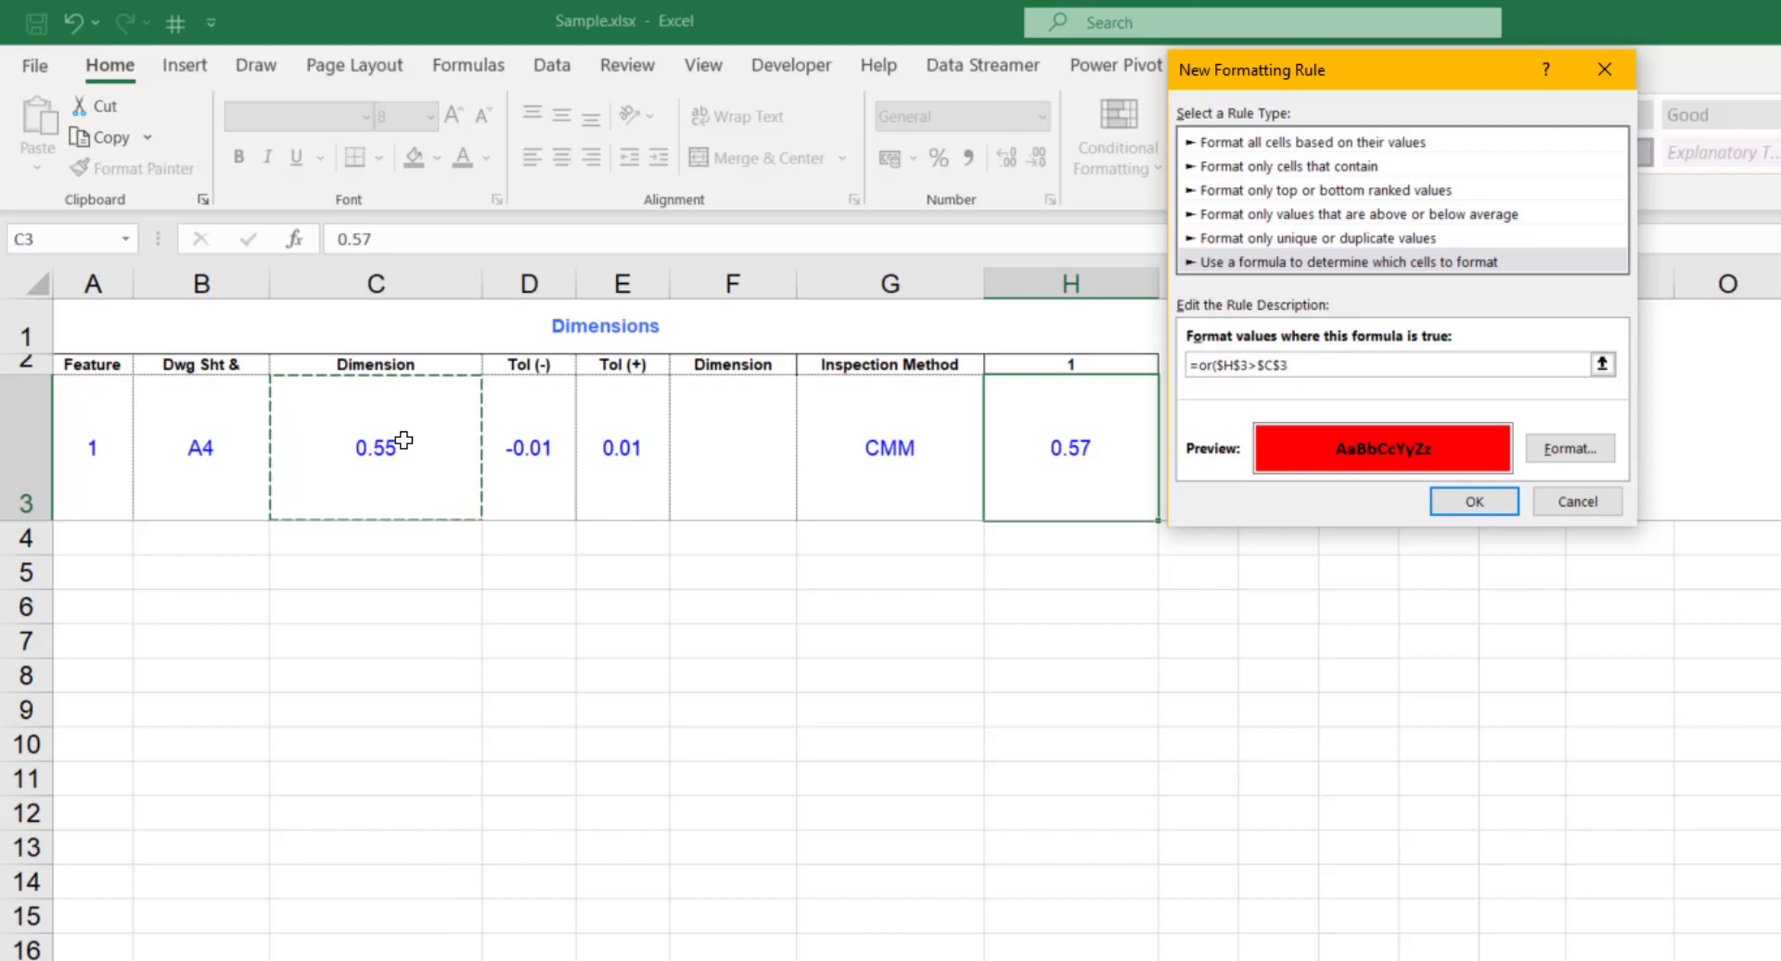
type("+")
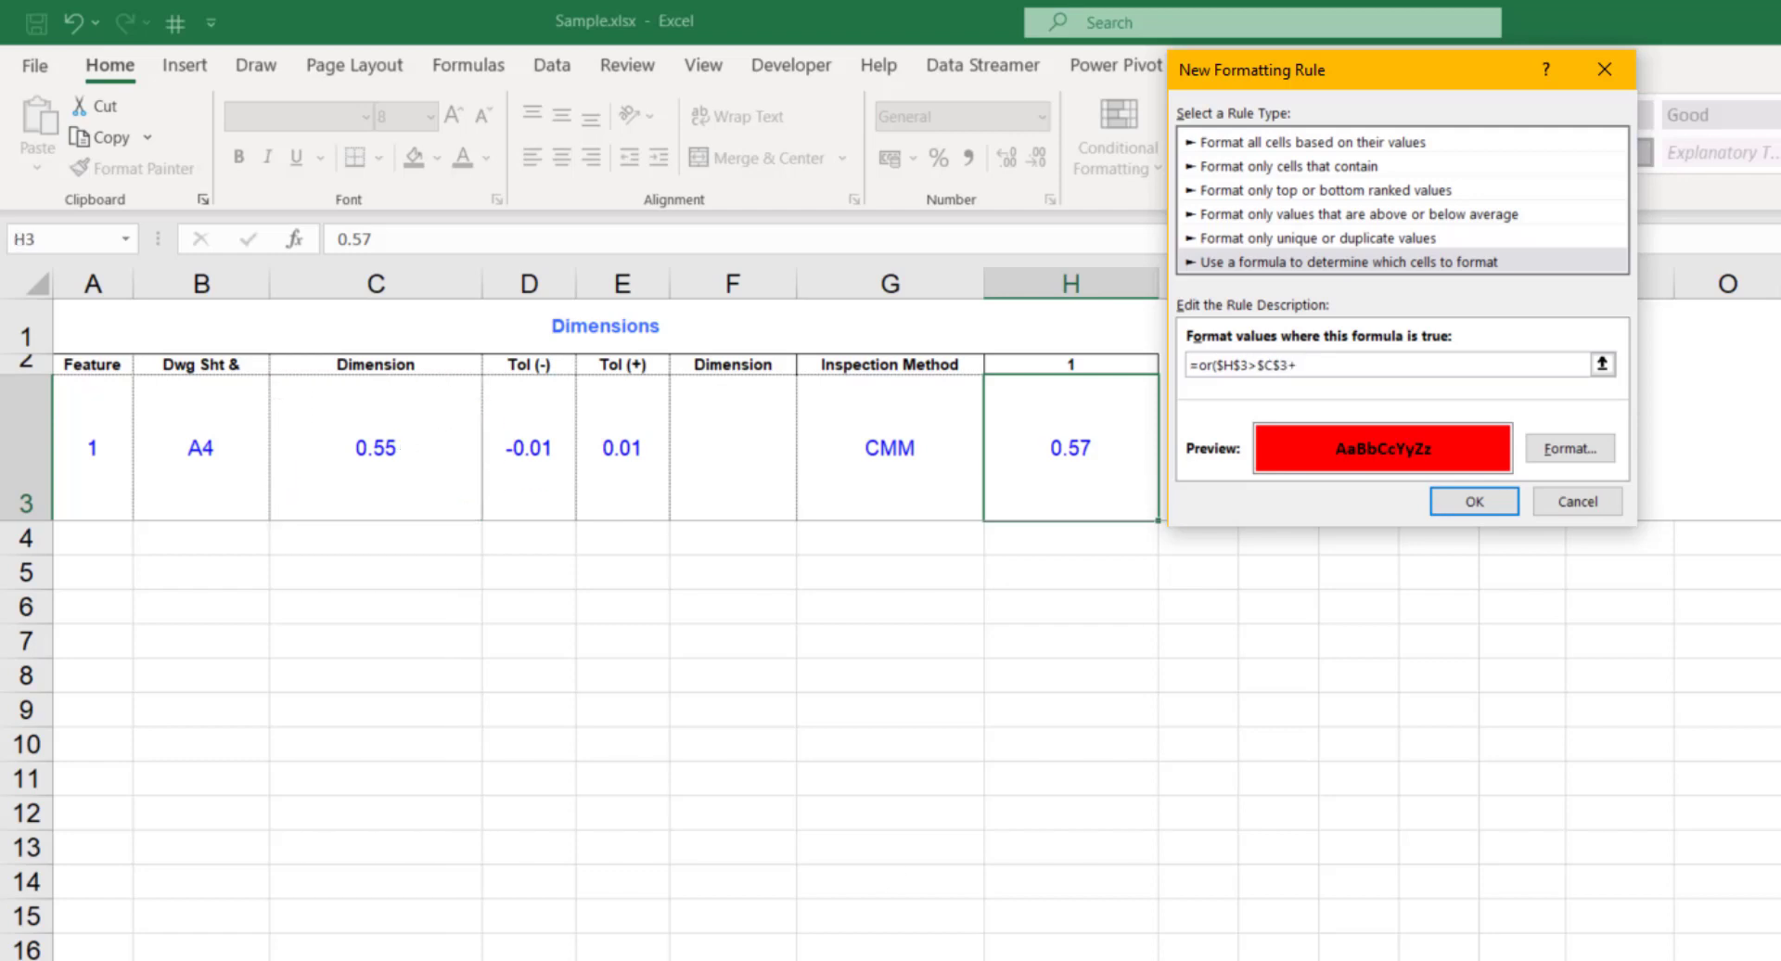
left_click(602, 454)
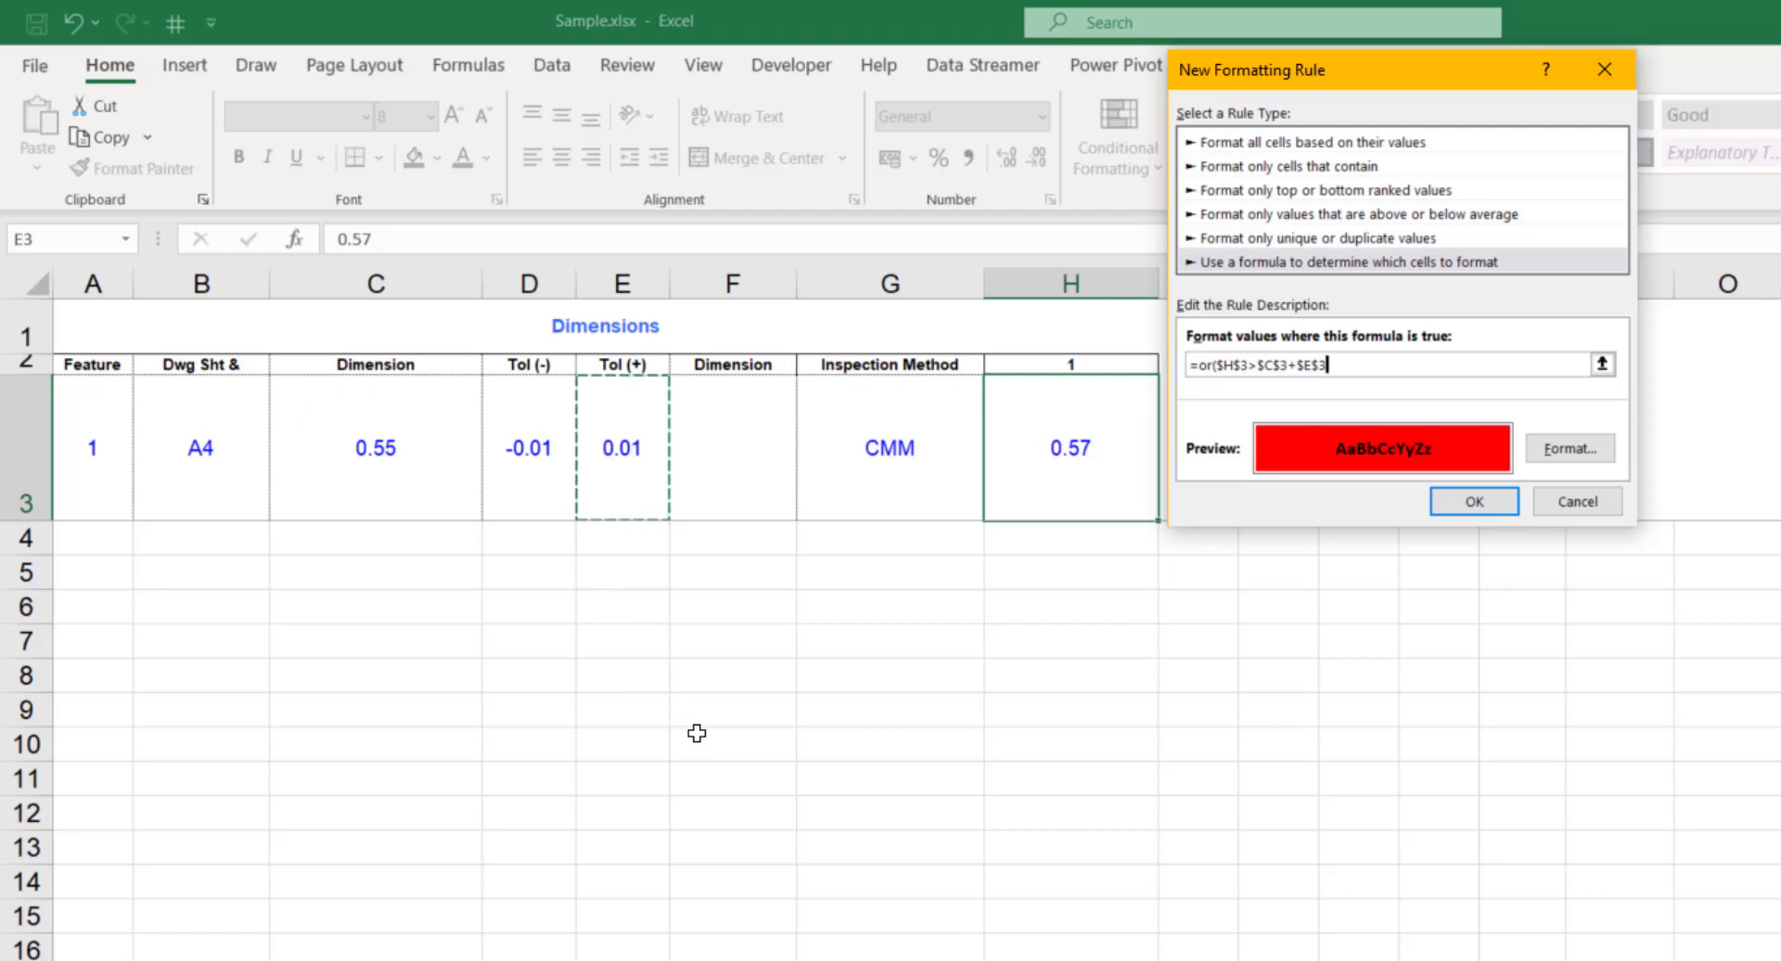
type(",")
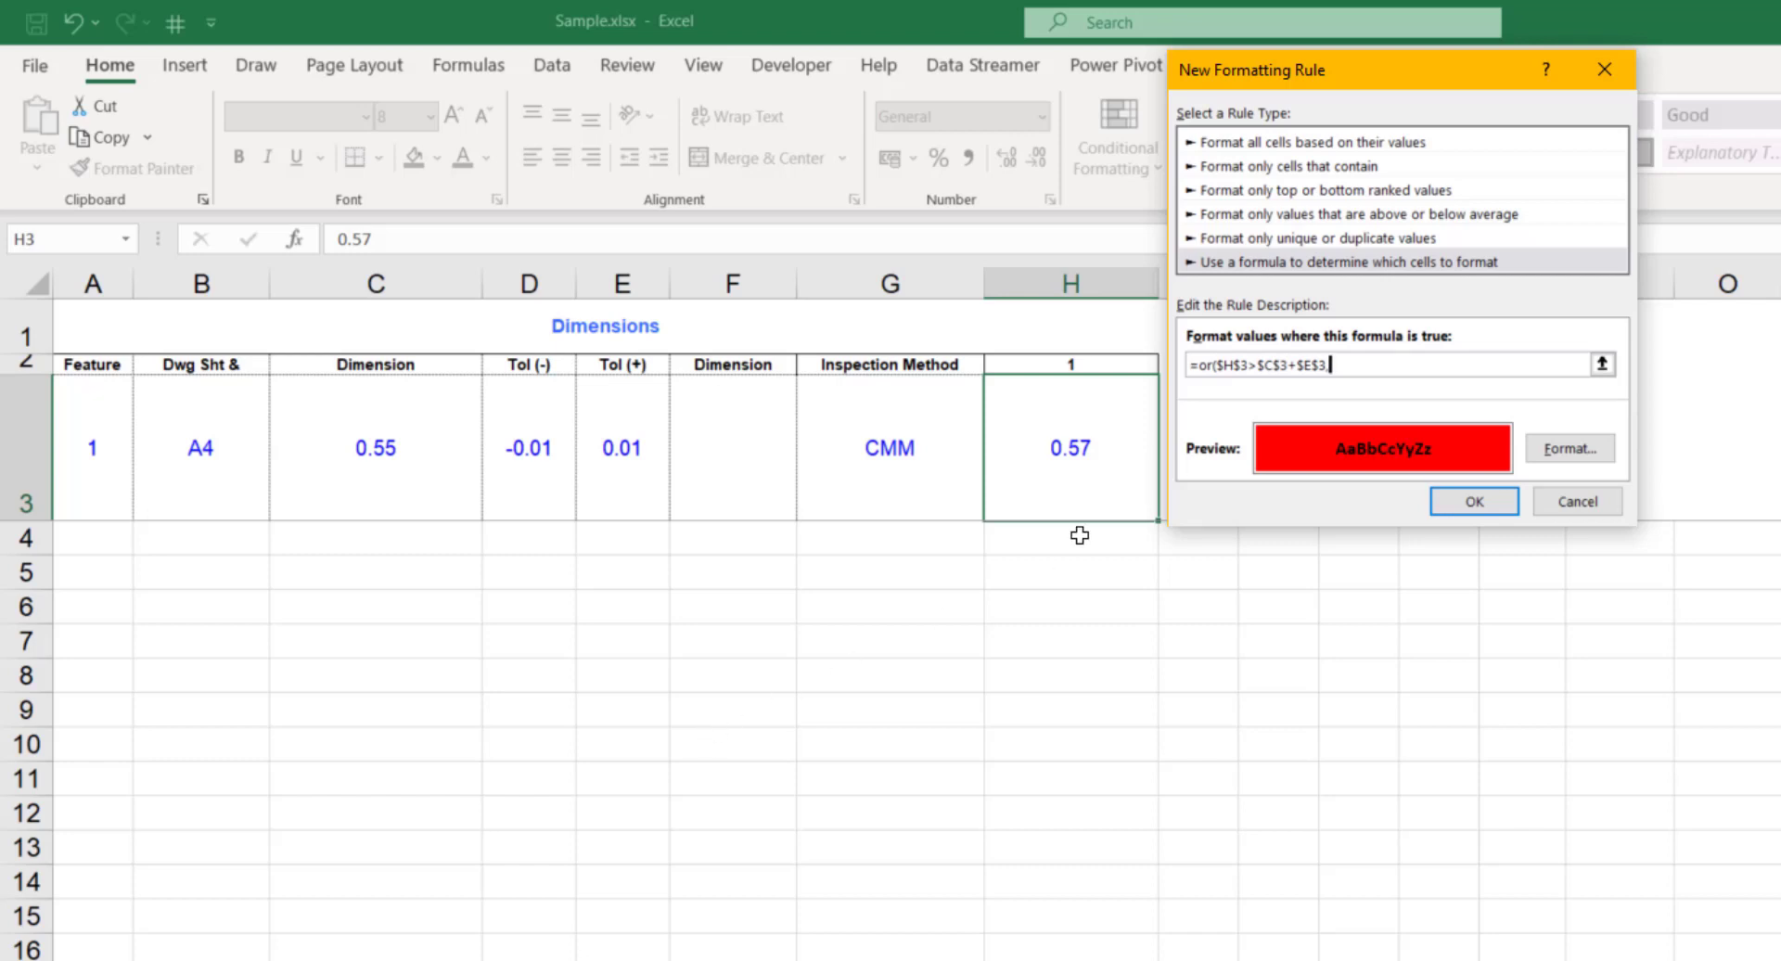
Step: Complete the OR formula with the below-lower-limit condition $H$3<$C$3+$D$3 and apply the red rule to H3
left_click(1067, 422)
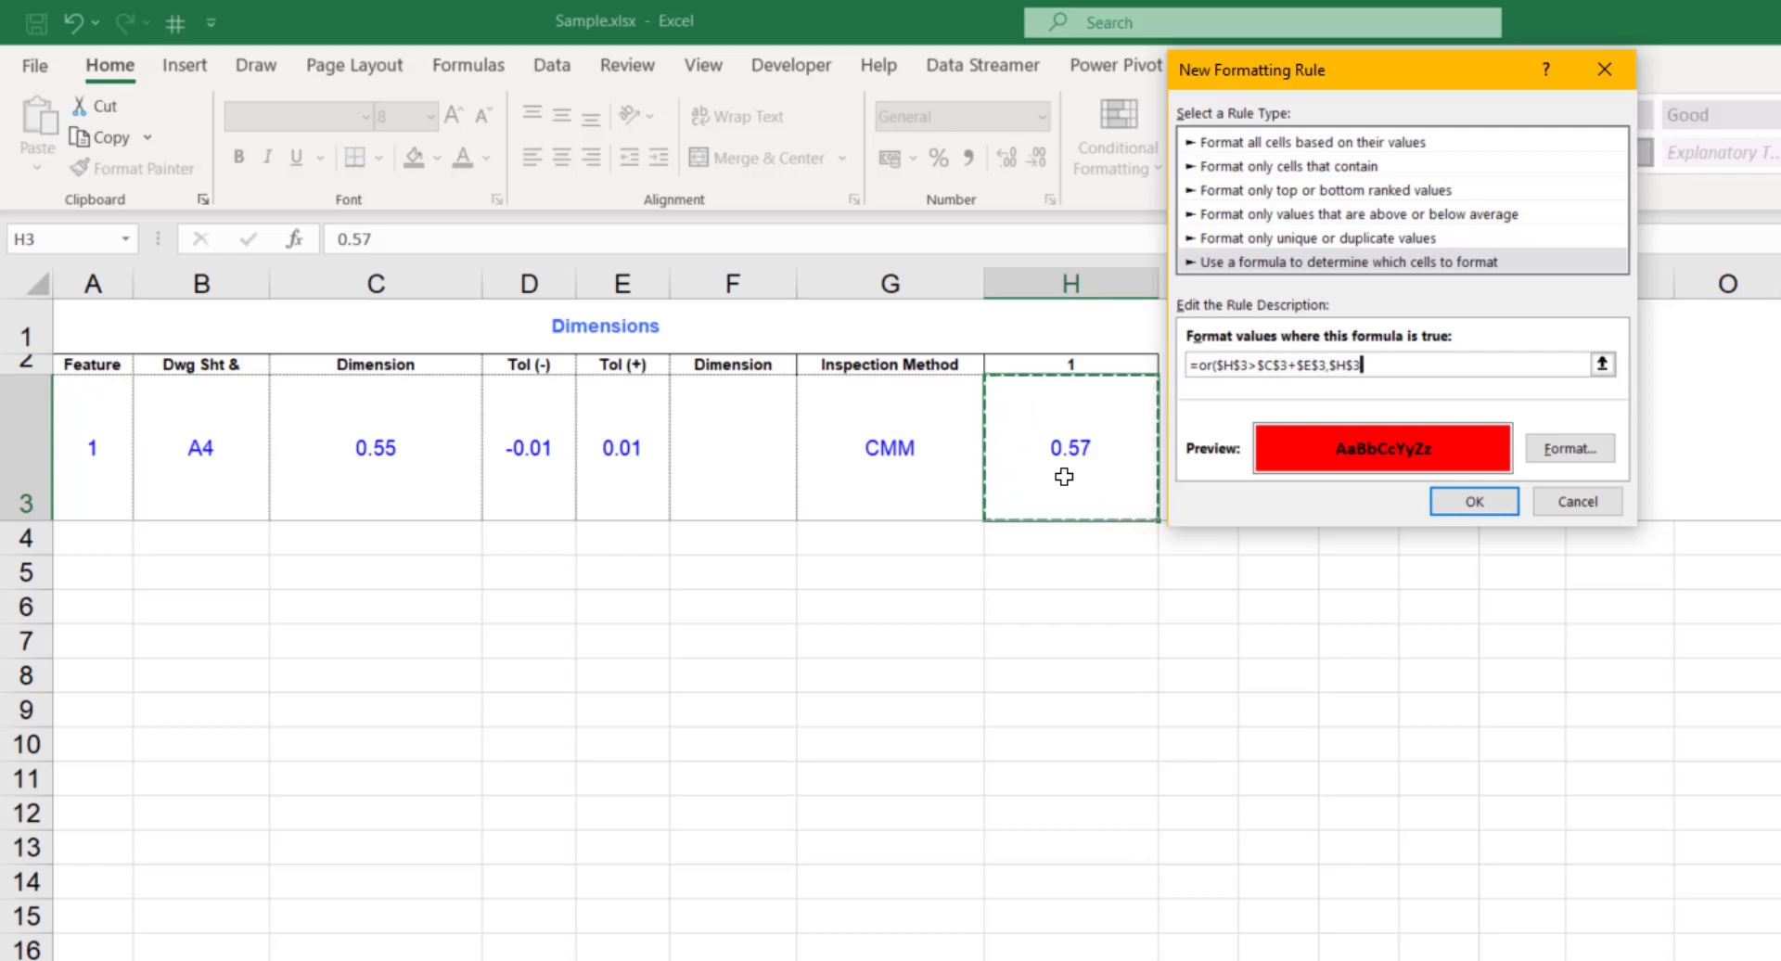
type("<")
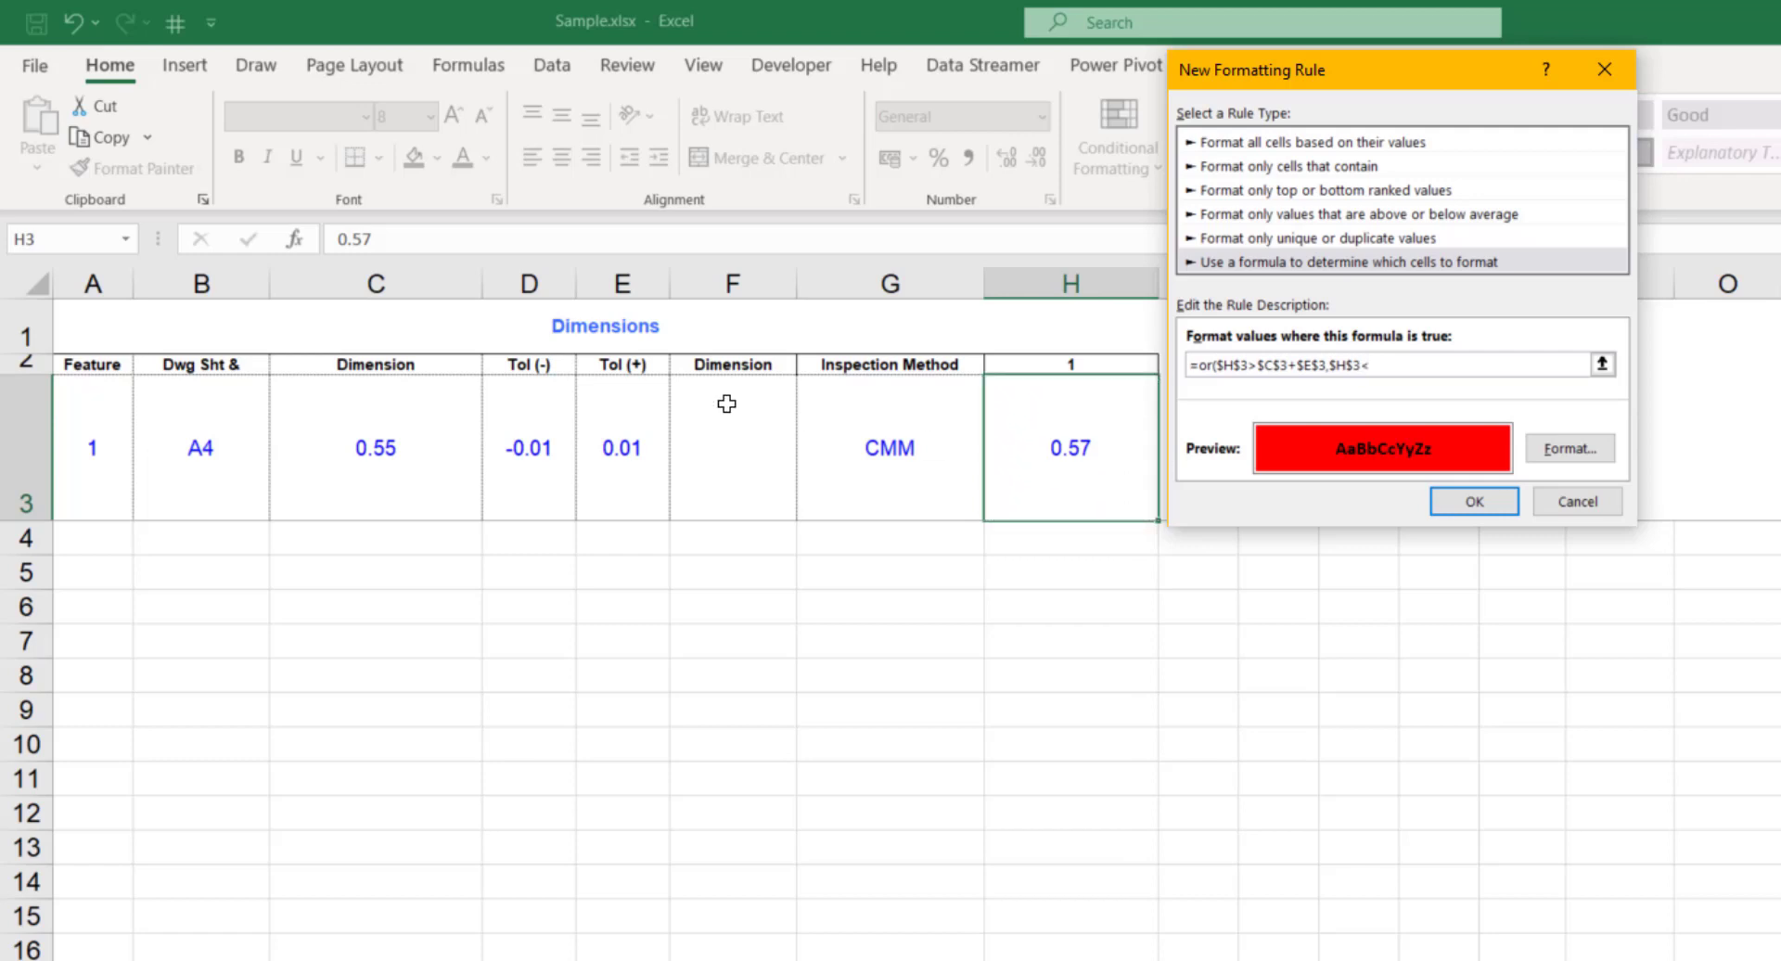
left_click(387, 461)
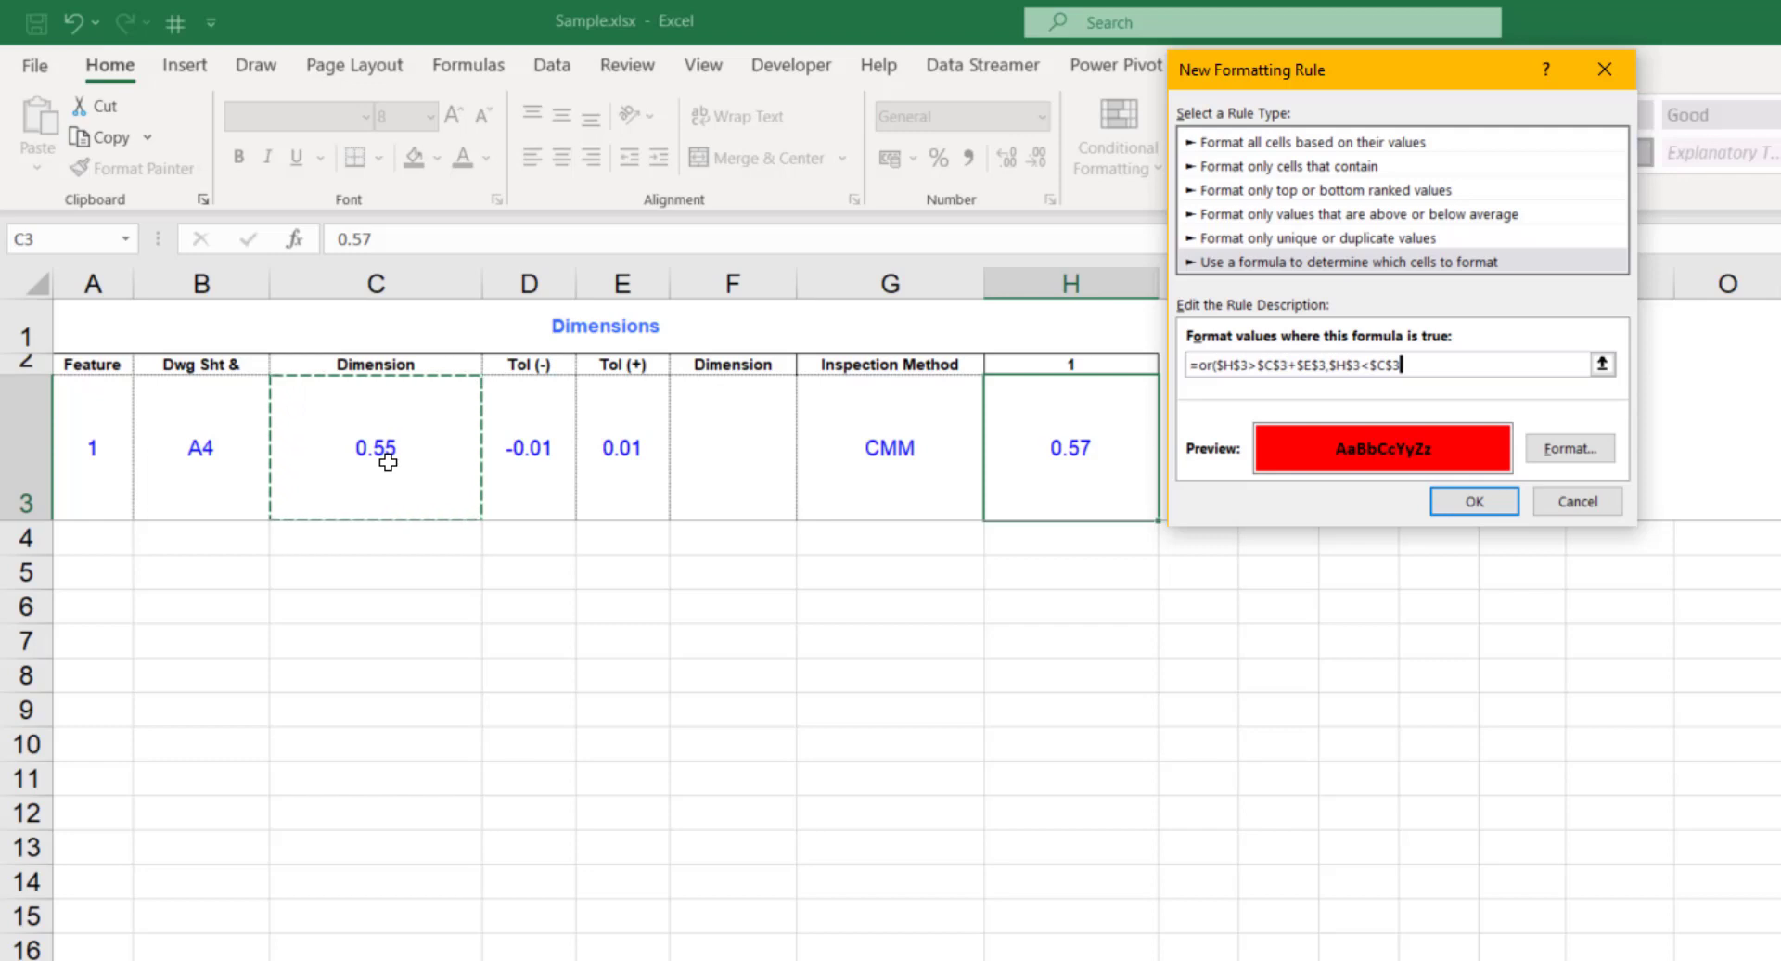
type("+")
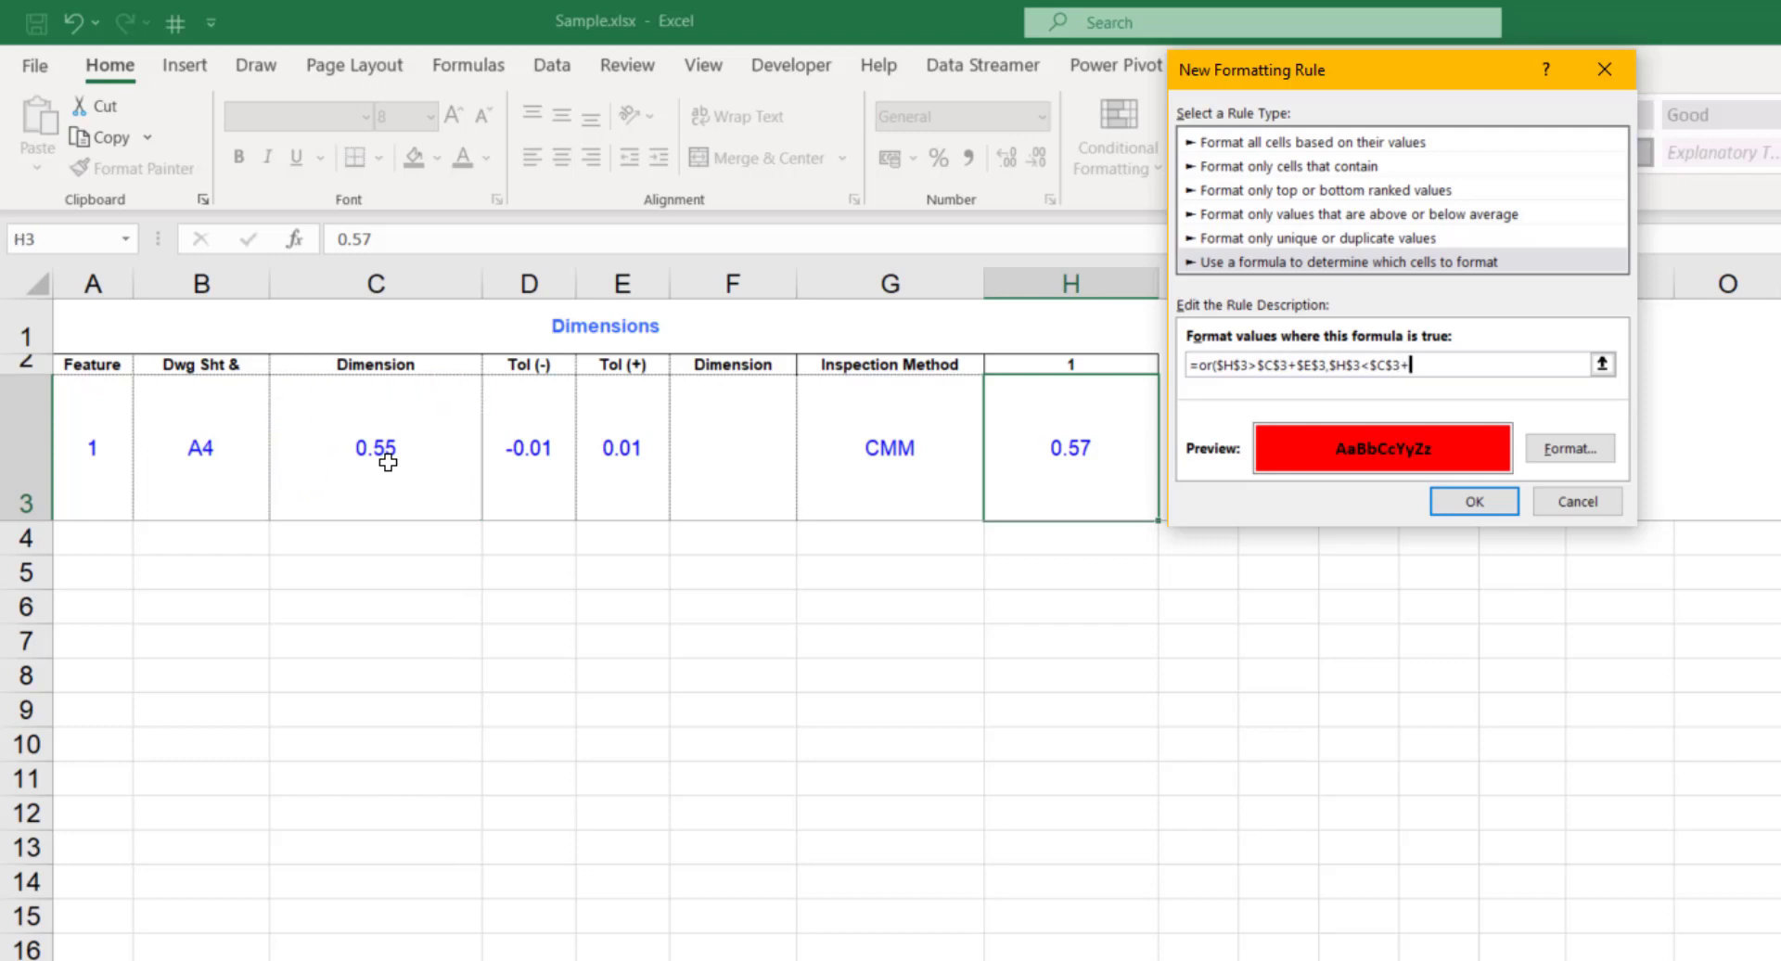
left_click(518, 445)
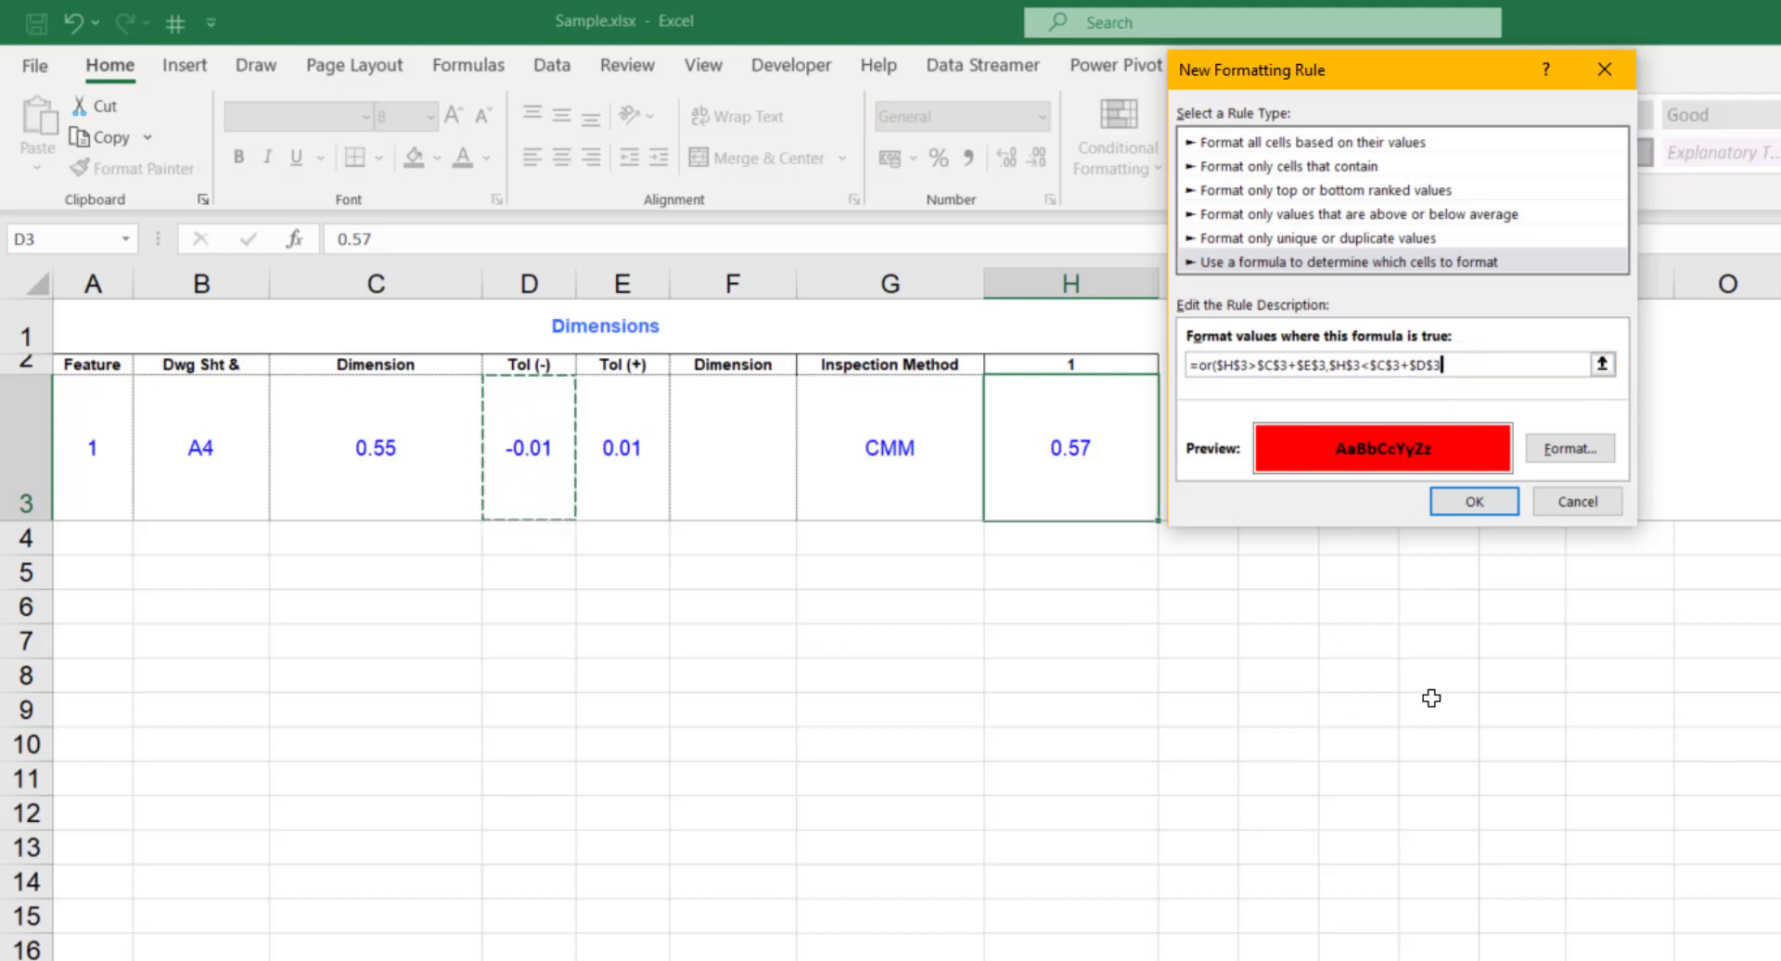
type(")")
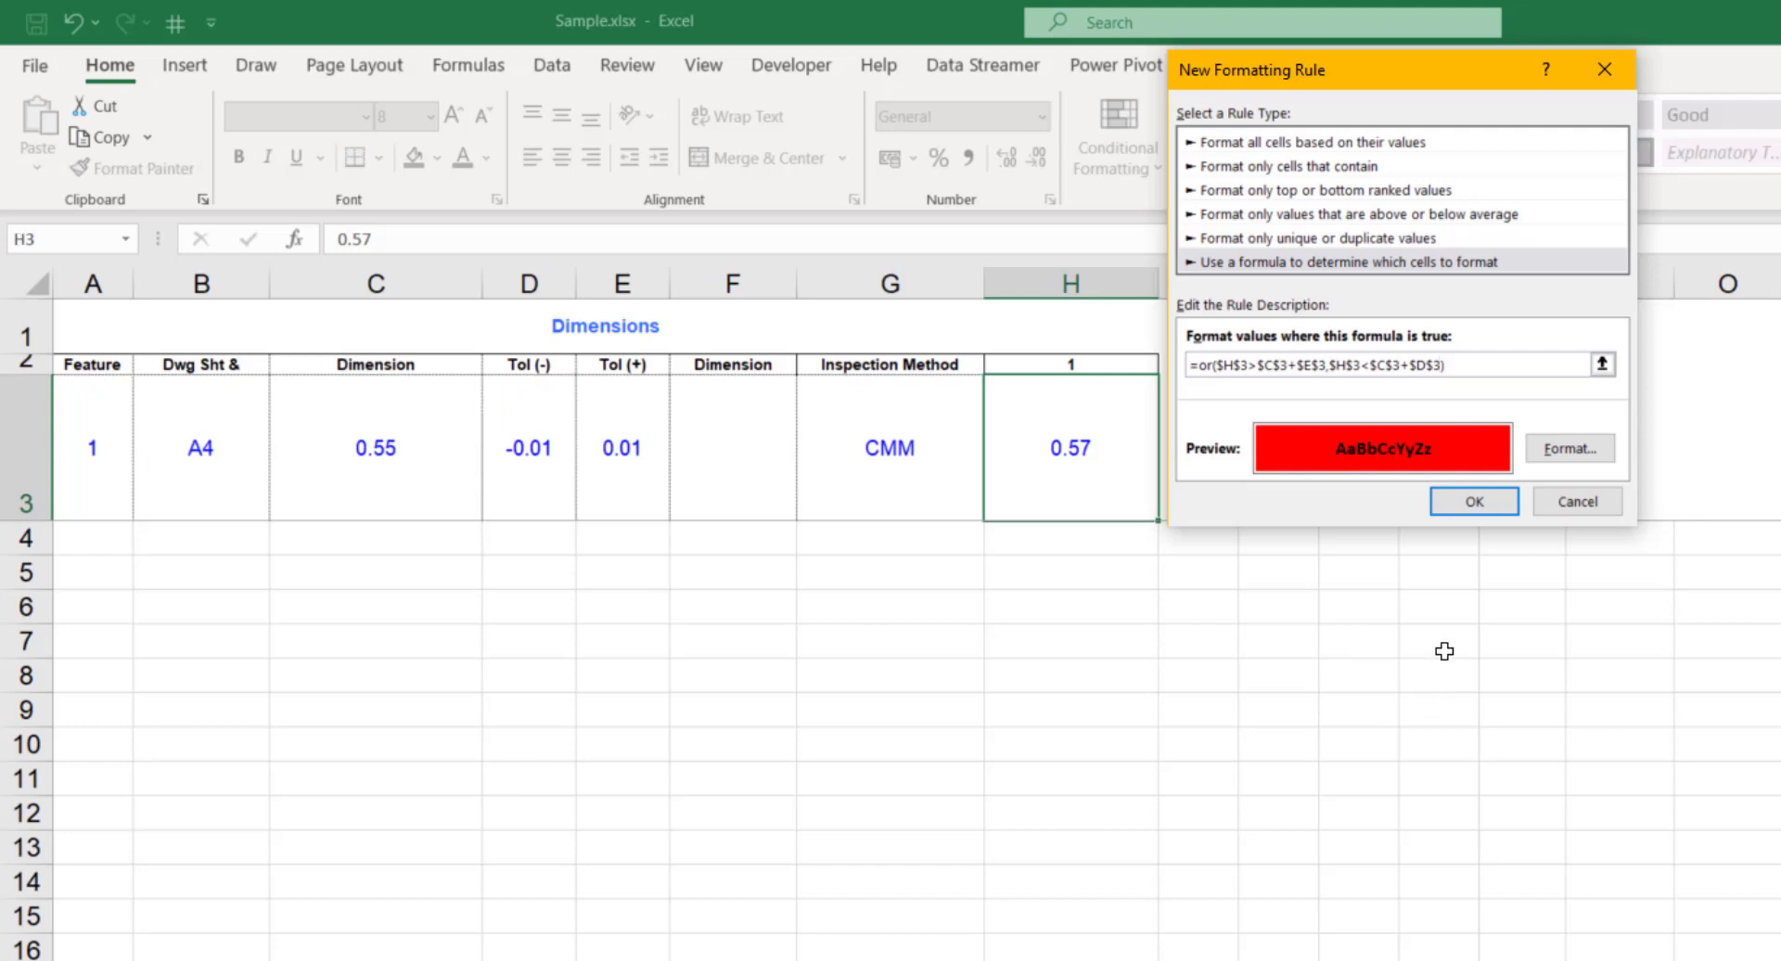
left_click(1475, 502)
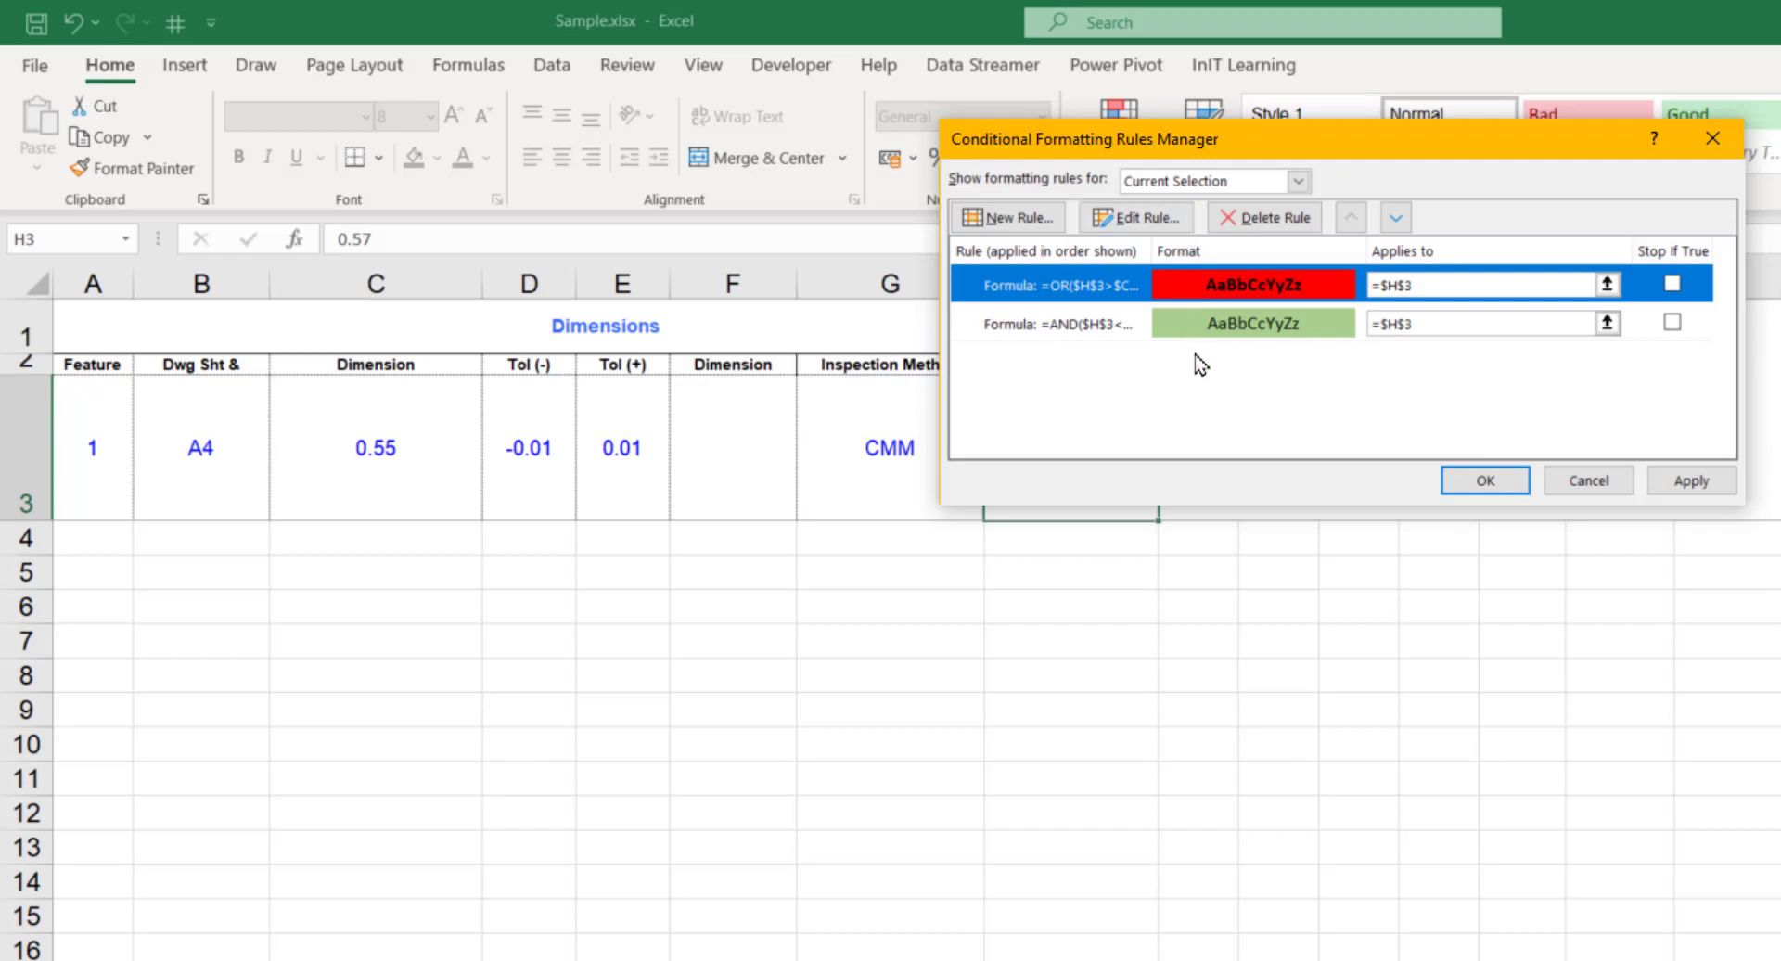
left_click(1520, 492)
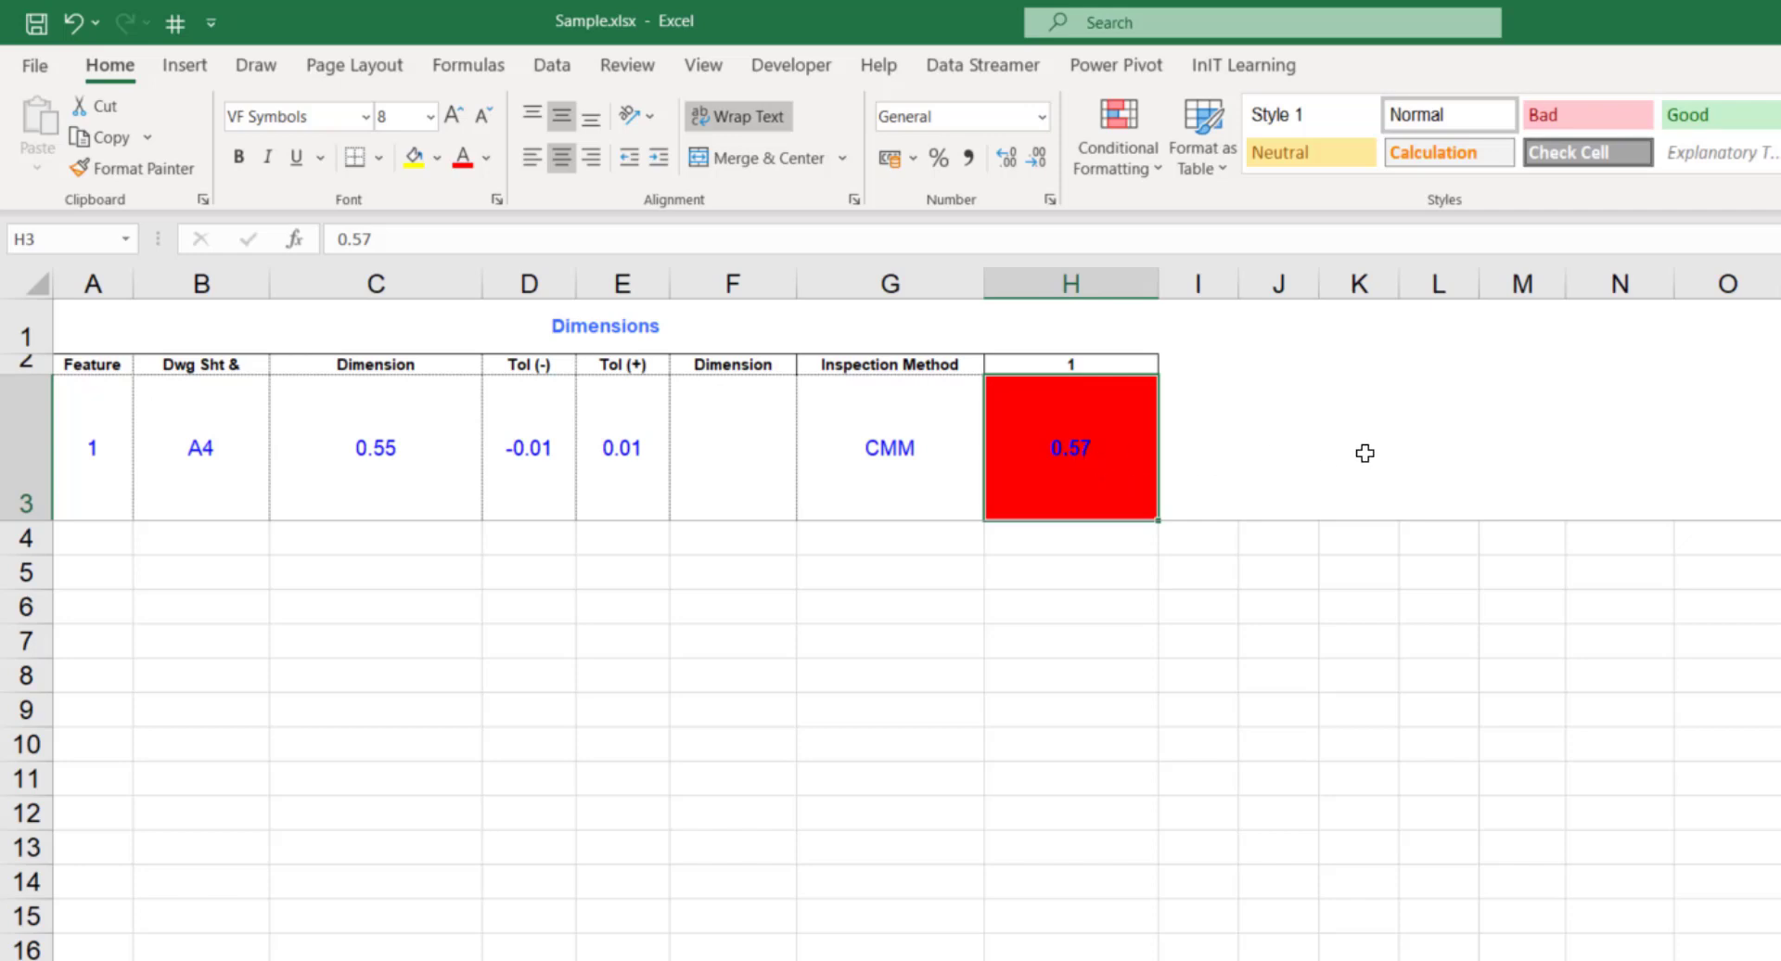
Step: Enter 0.55666 in cell H3 to test the rules with a value between nominal and the upper limit
type(".5")
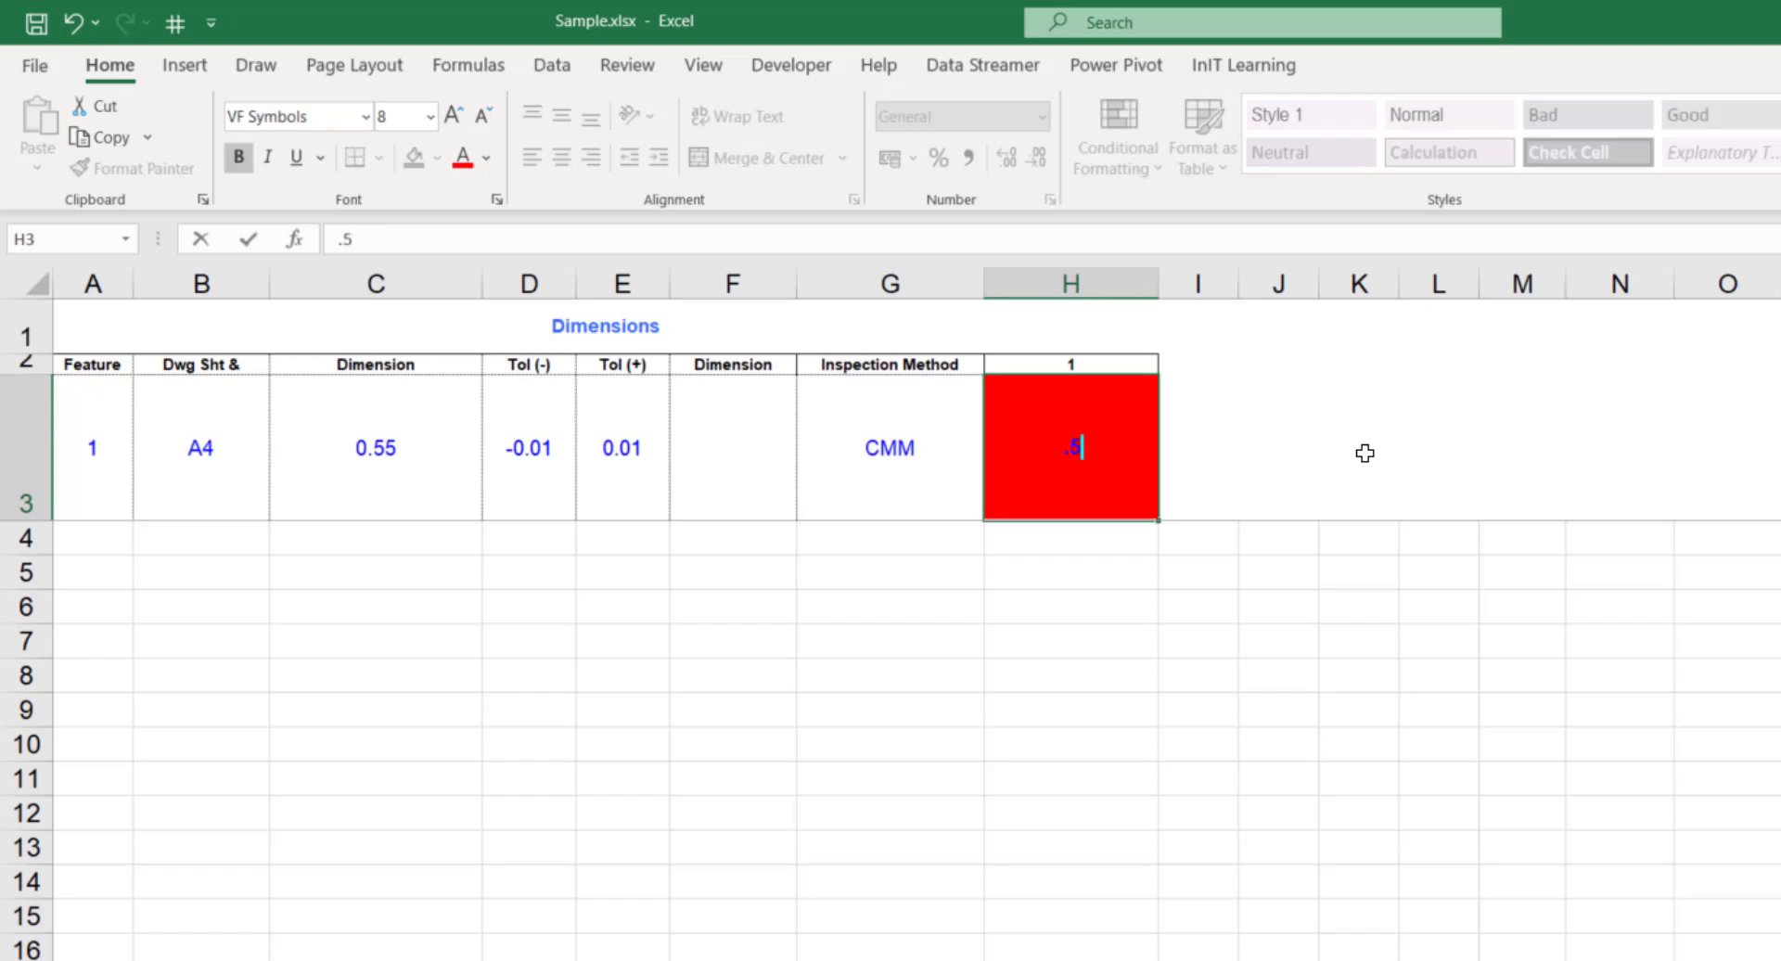
type("5666")
key("Return")
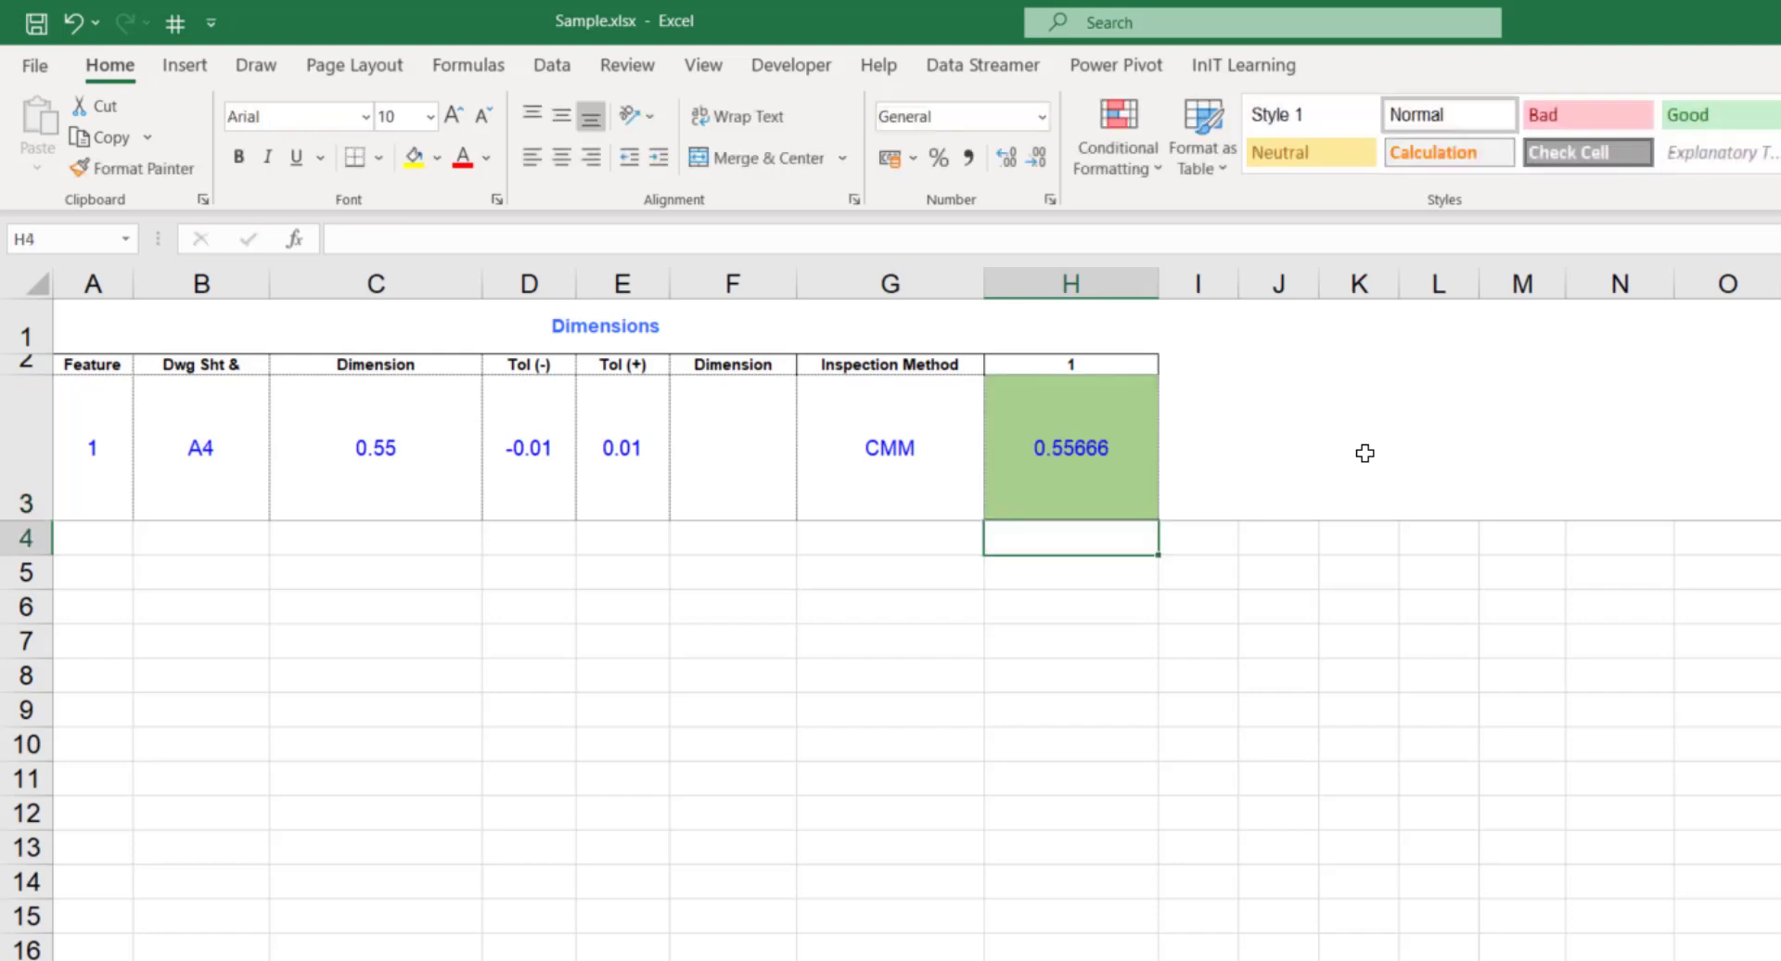
Step: Test cell H3 with 0.549999, just below nominal, and with 0.54, exactly at the lower limit
left_click(1052, 464)
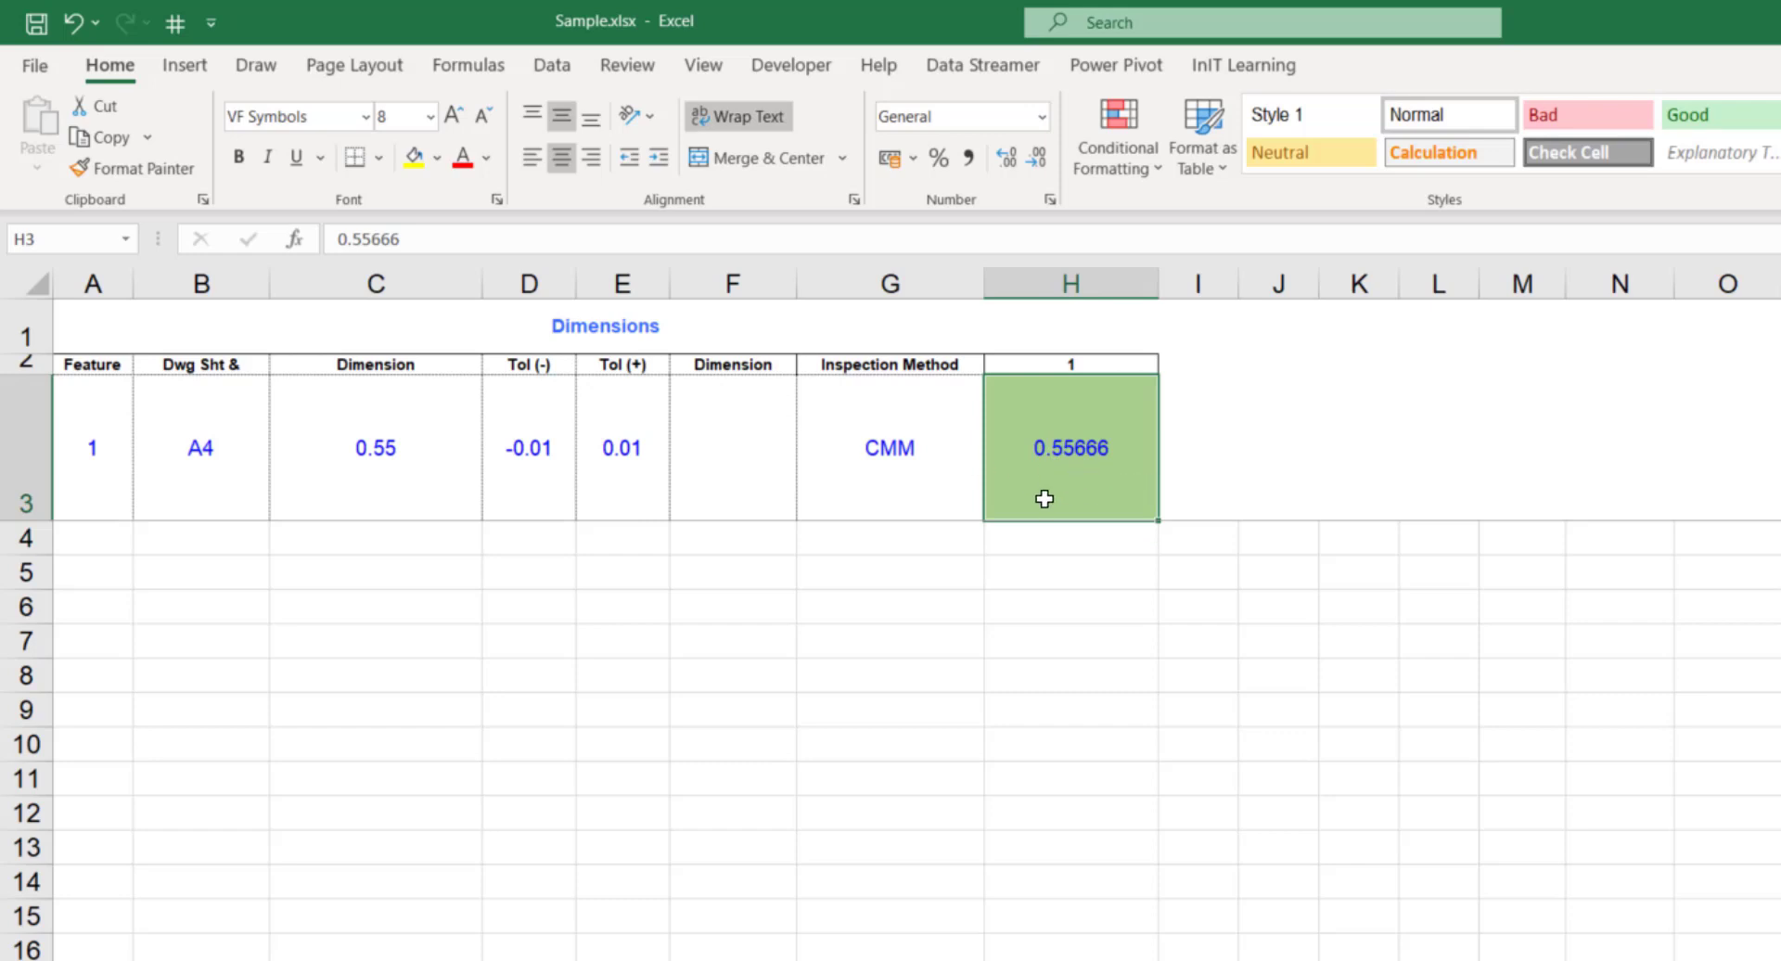
type(".5")
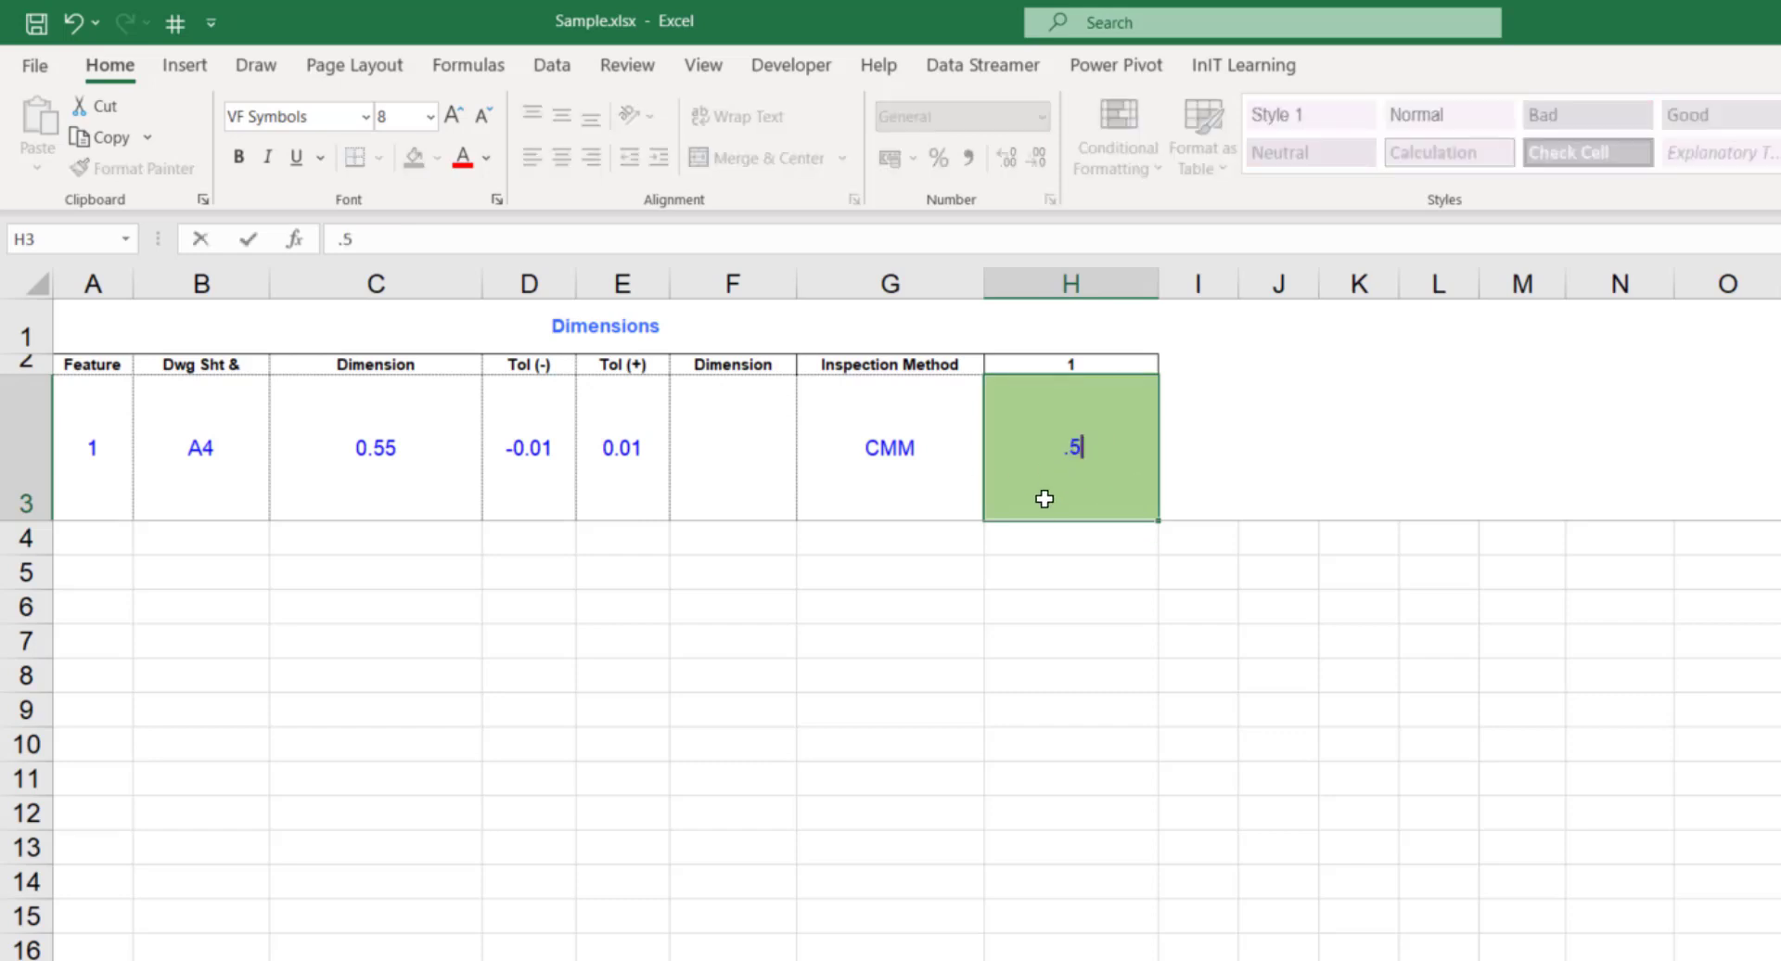
type("49999")
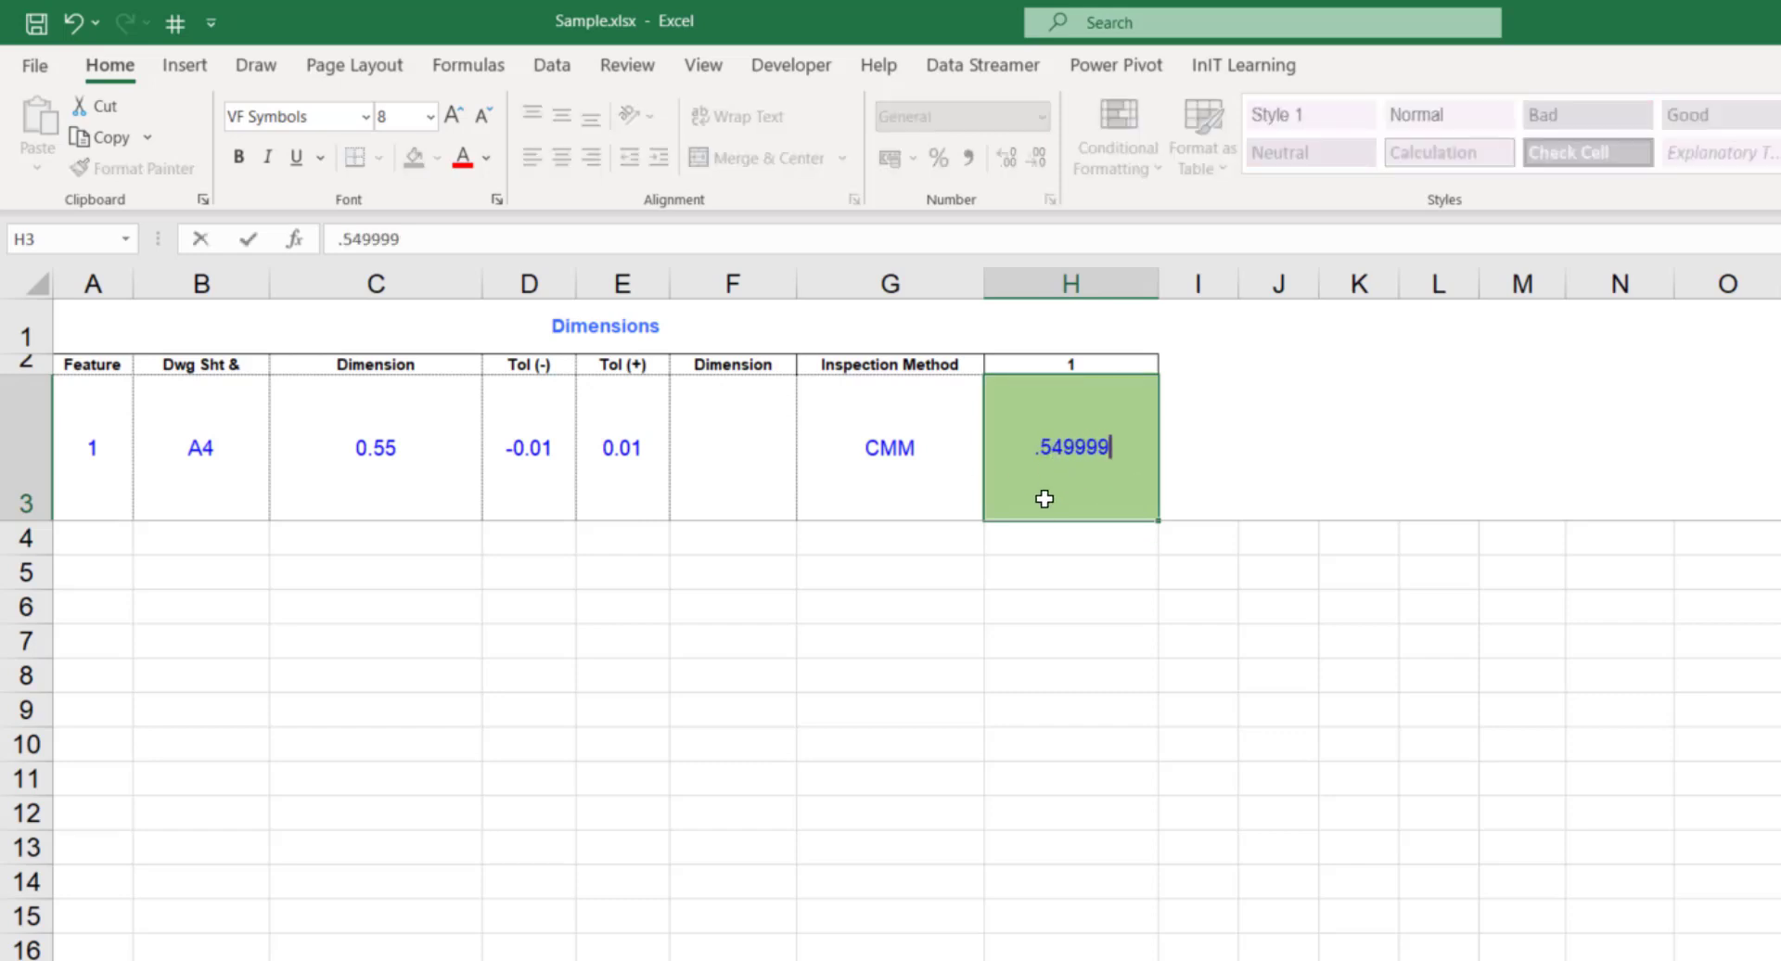
key("Return")
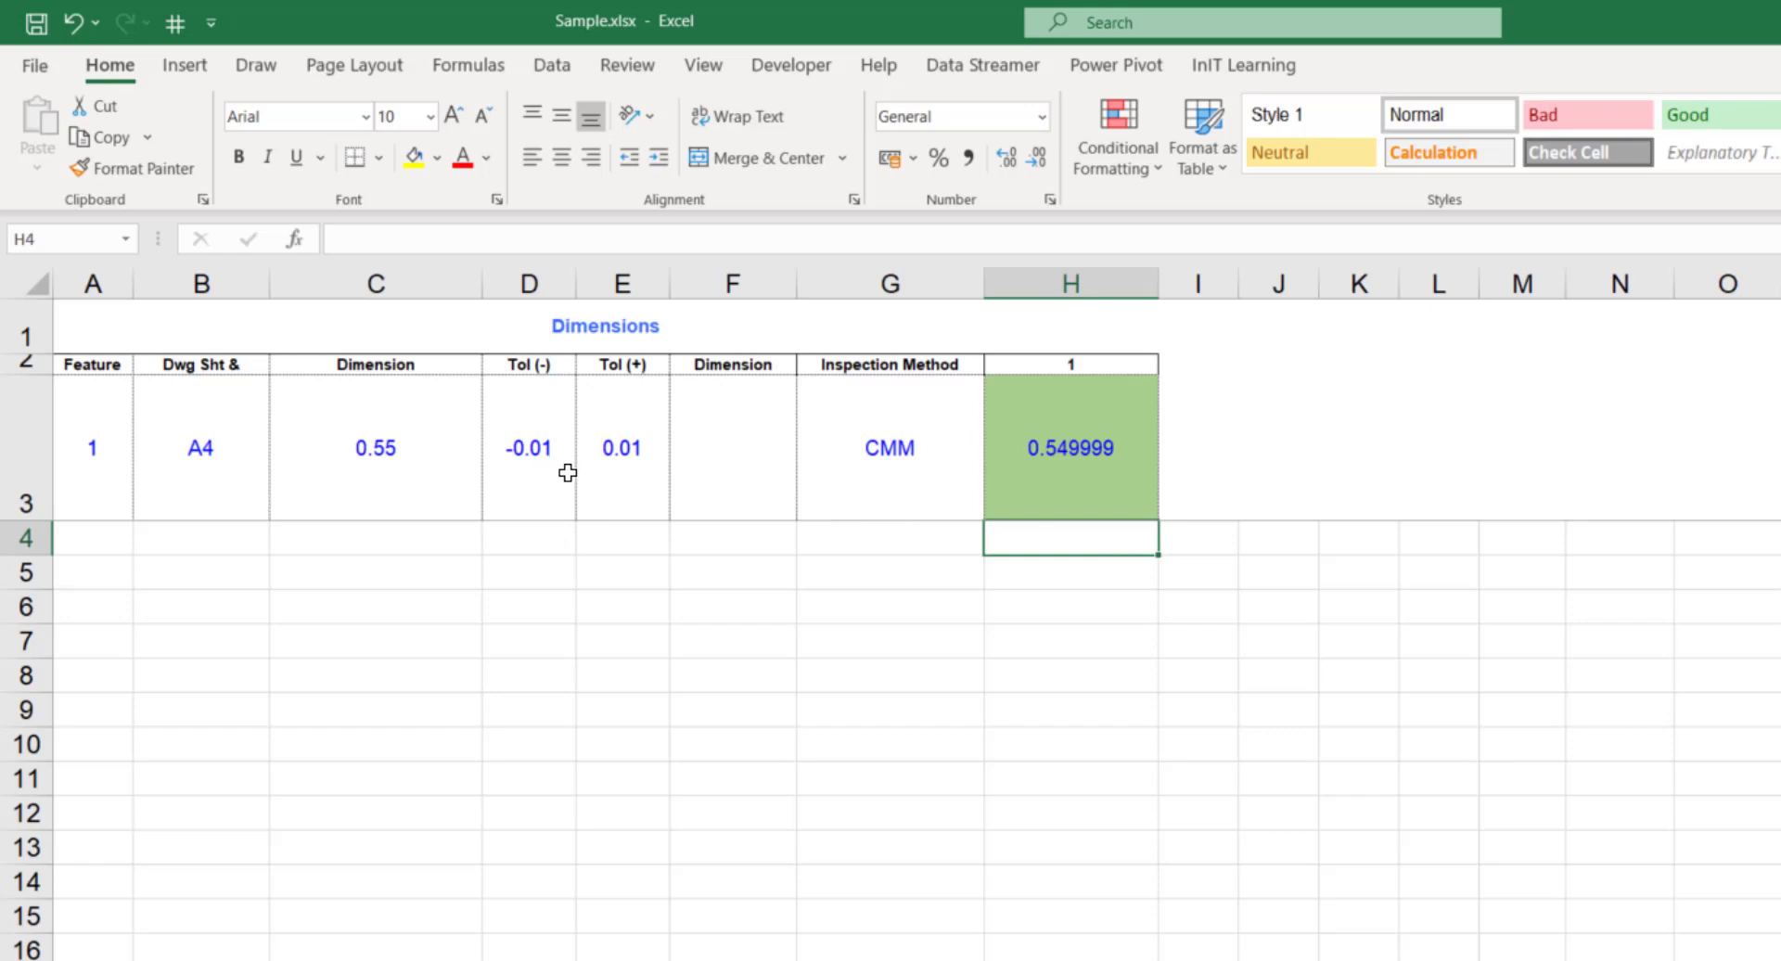
left_click(1097, 457)
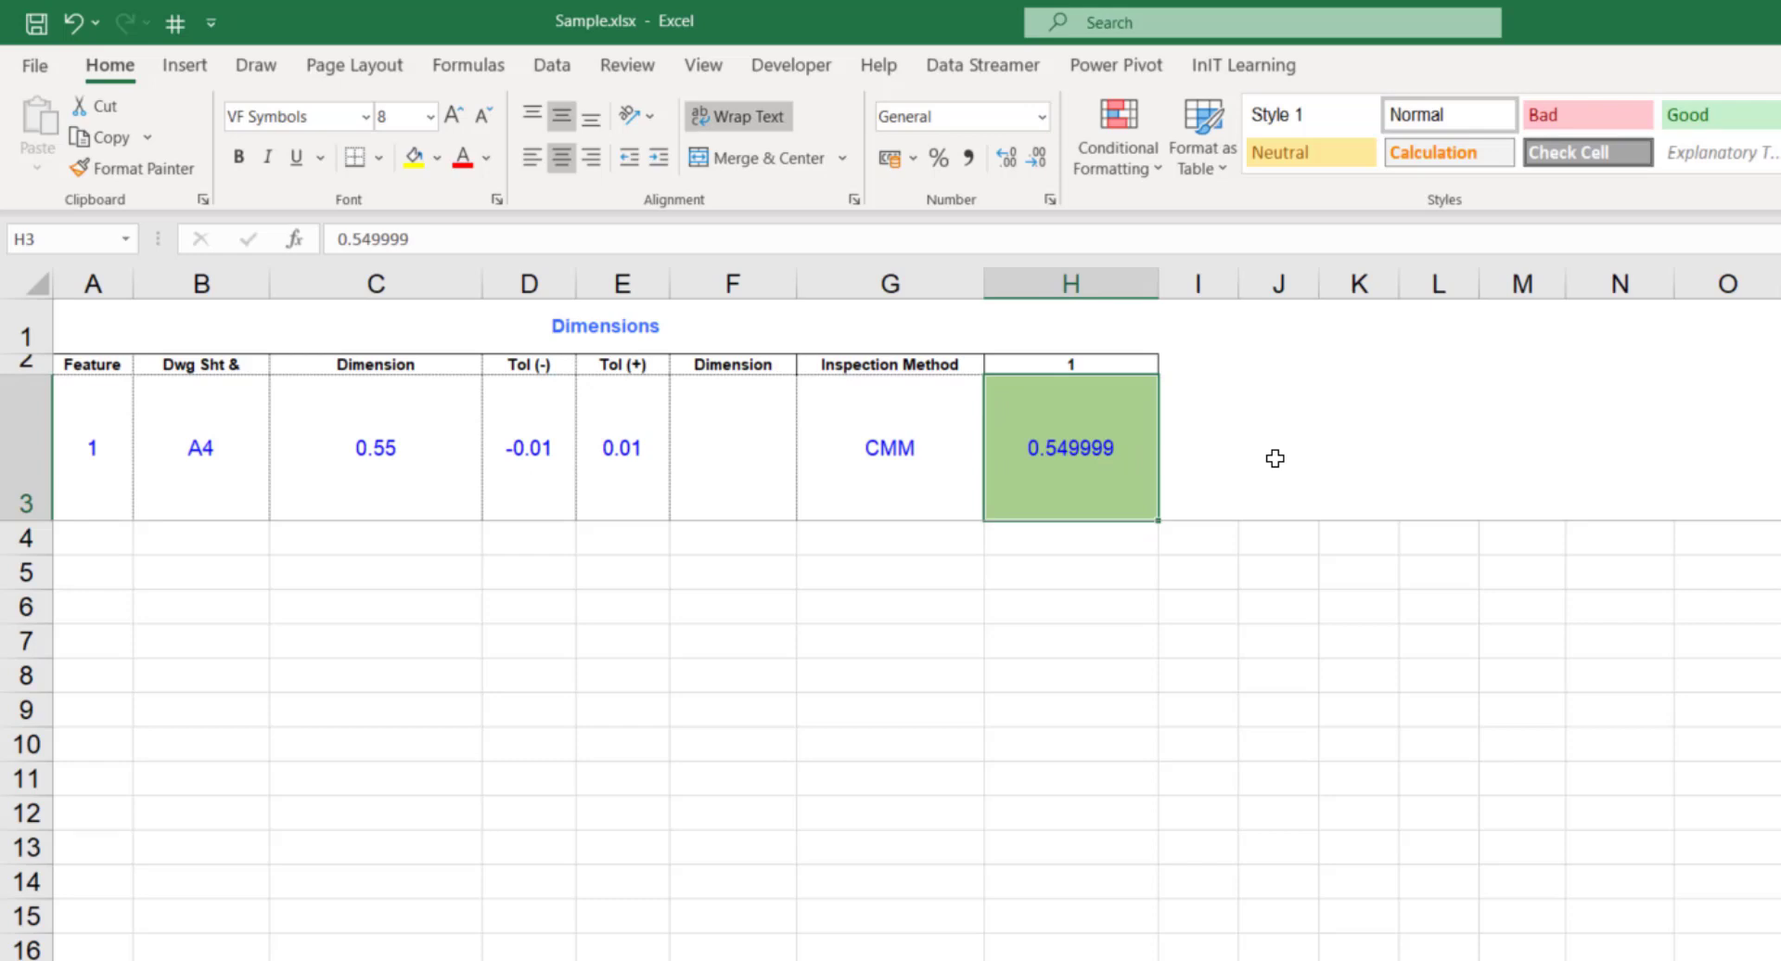
key("Return")
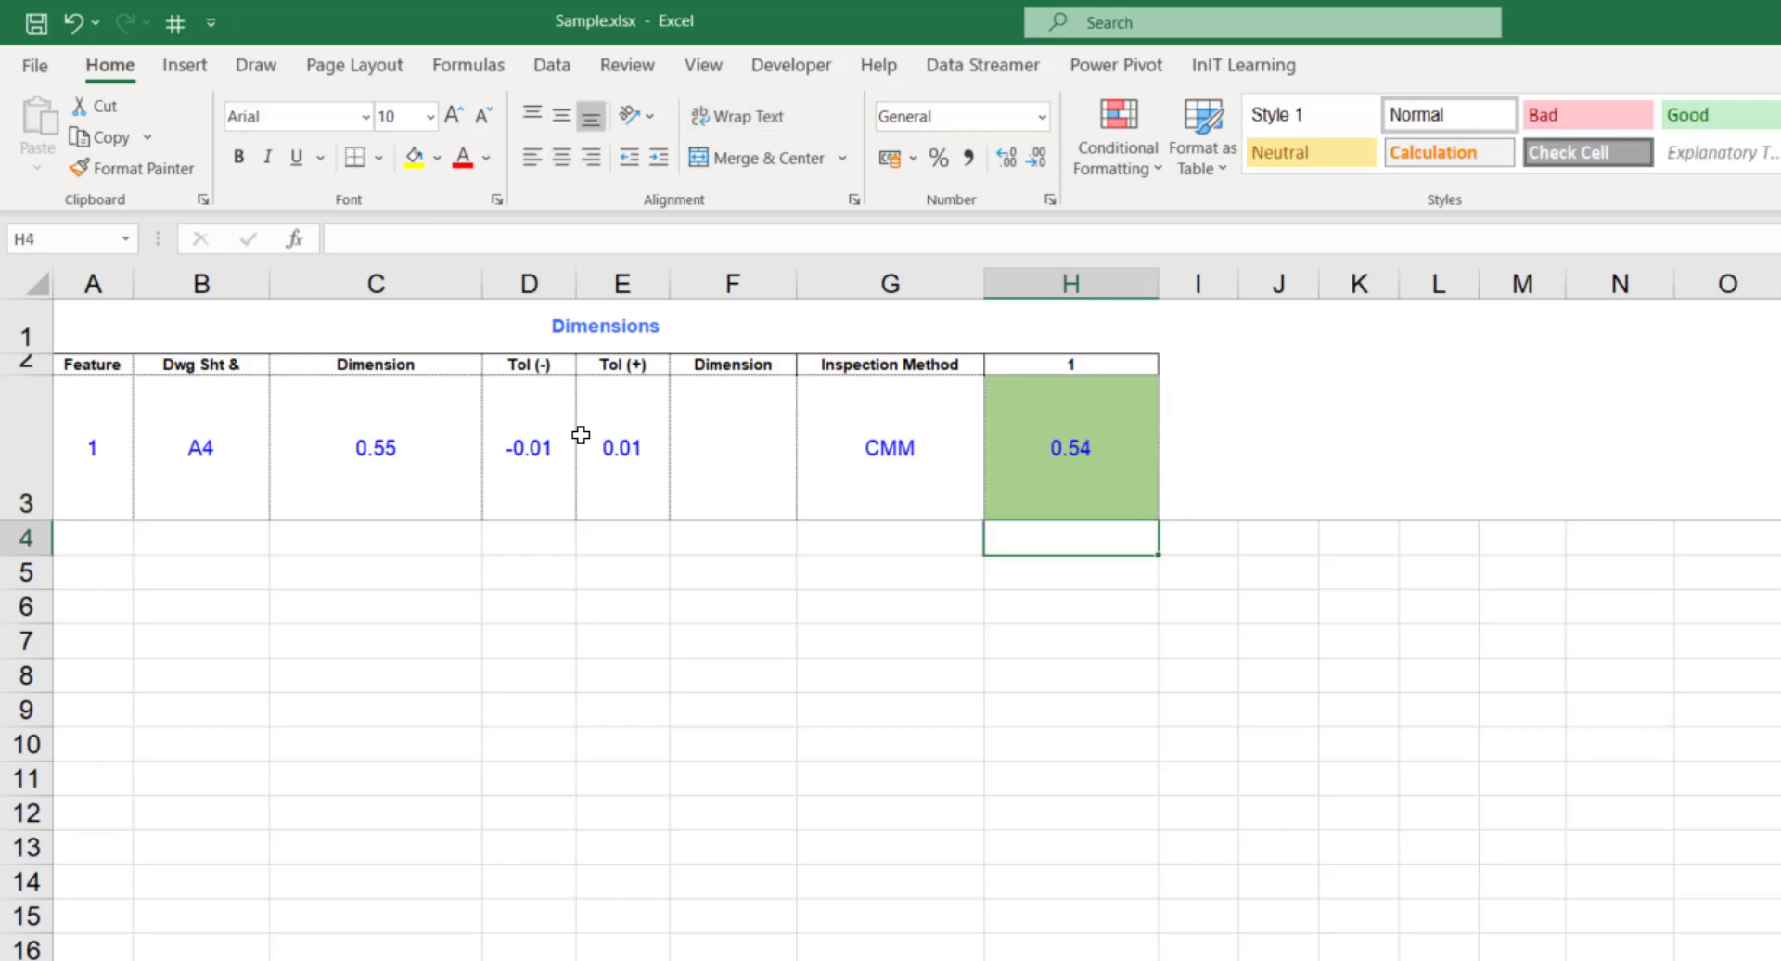
Step: Enter 0.539999 in cell H3 to test the rules with a value just below the lower limit
left_click(1109, 442)
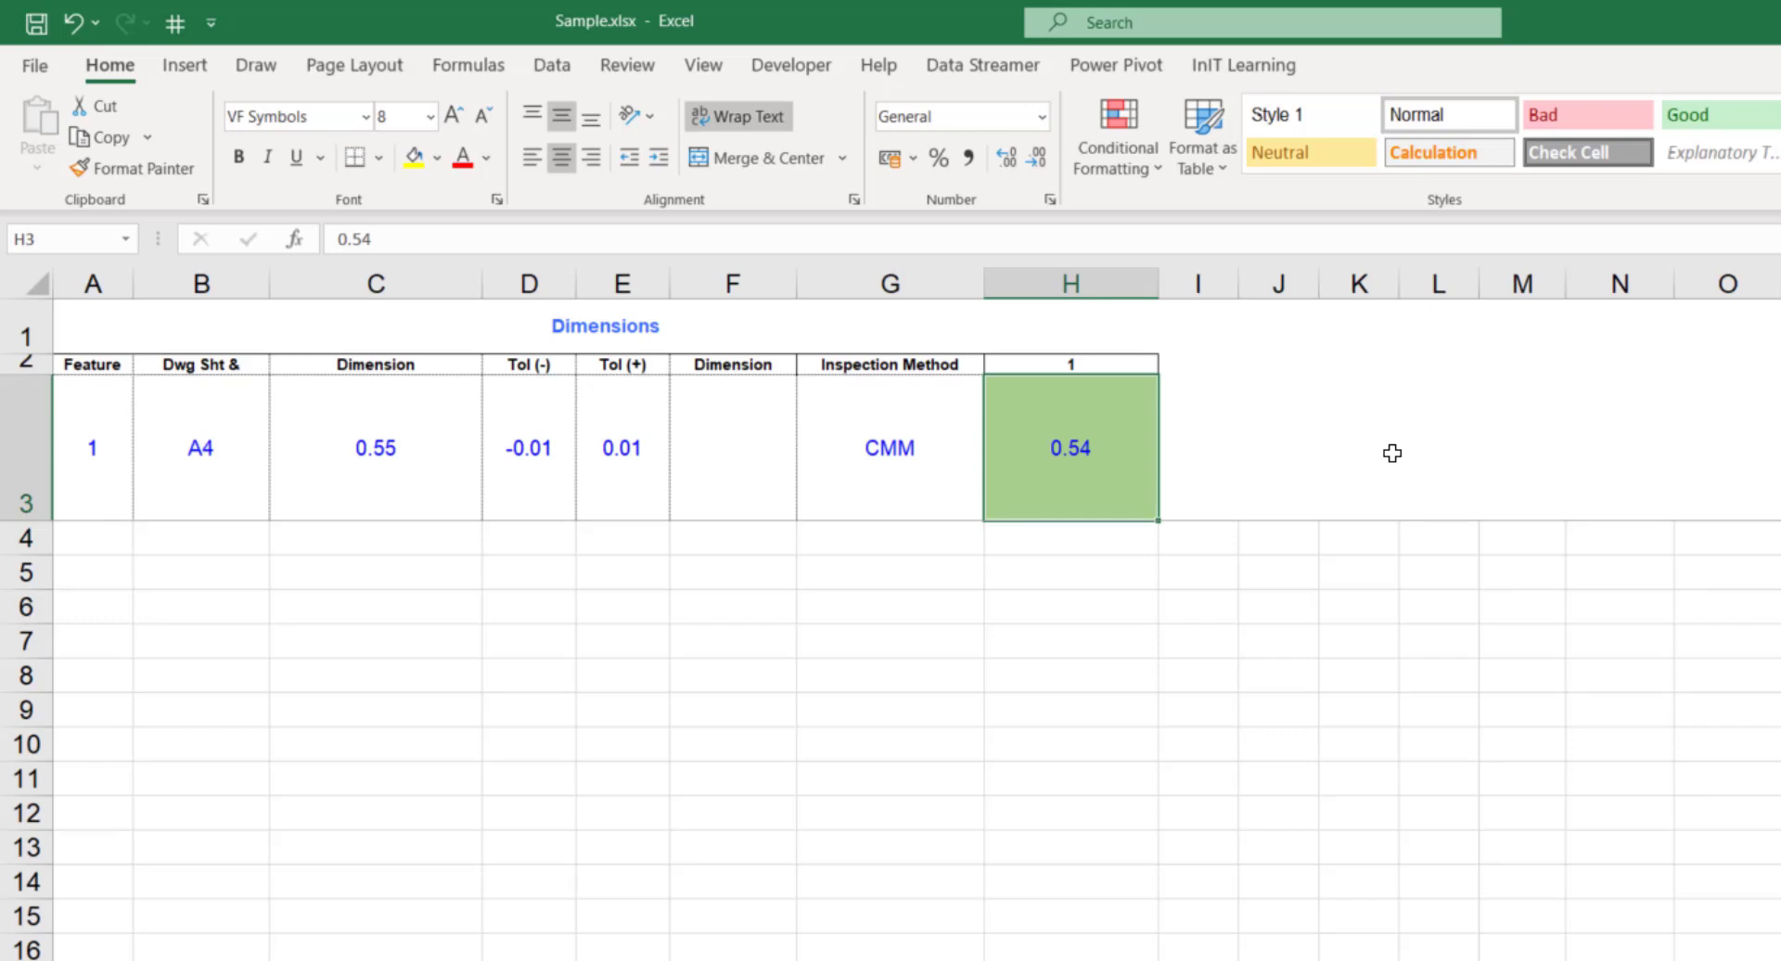
type(".53")
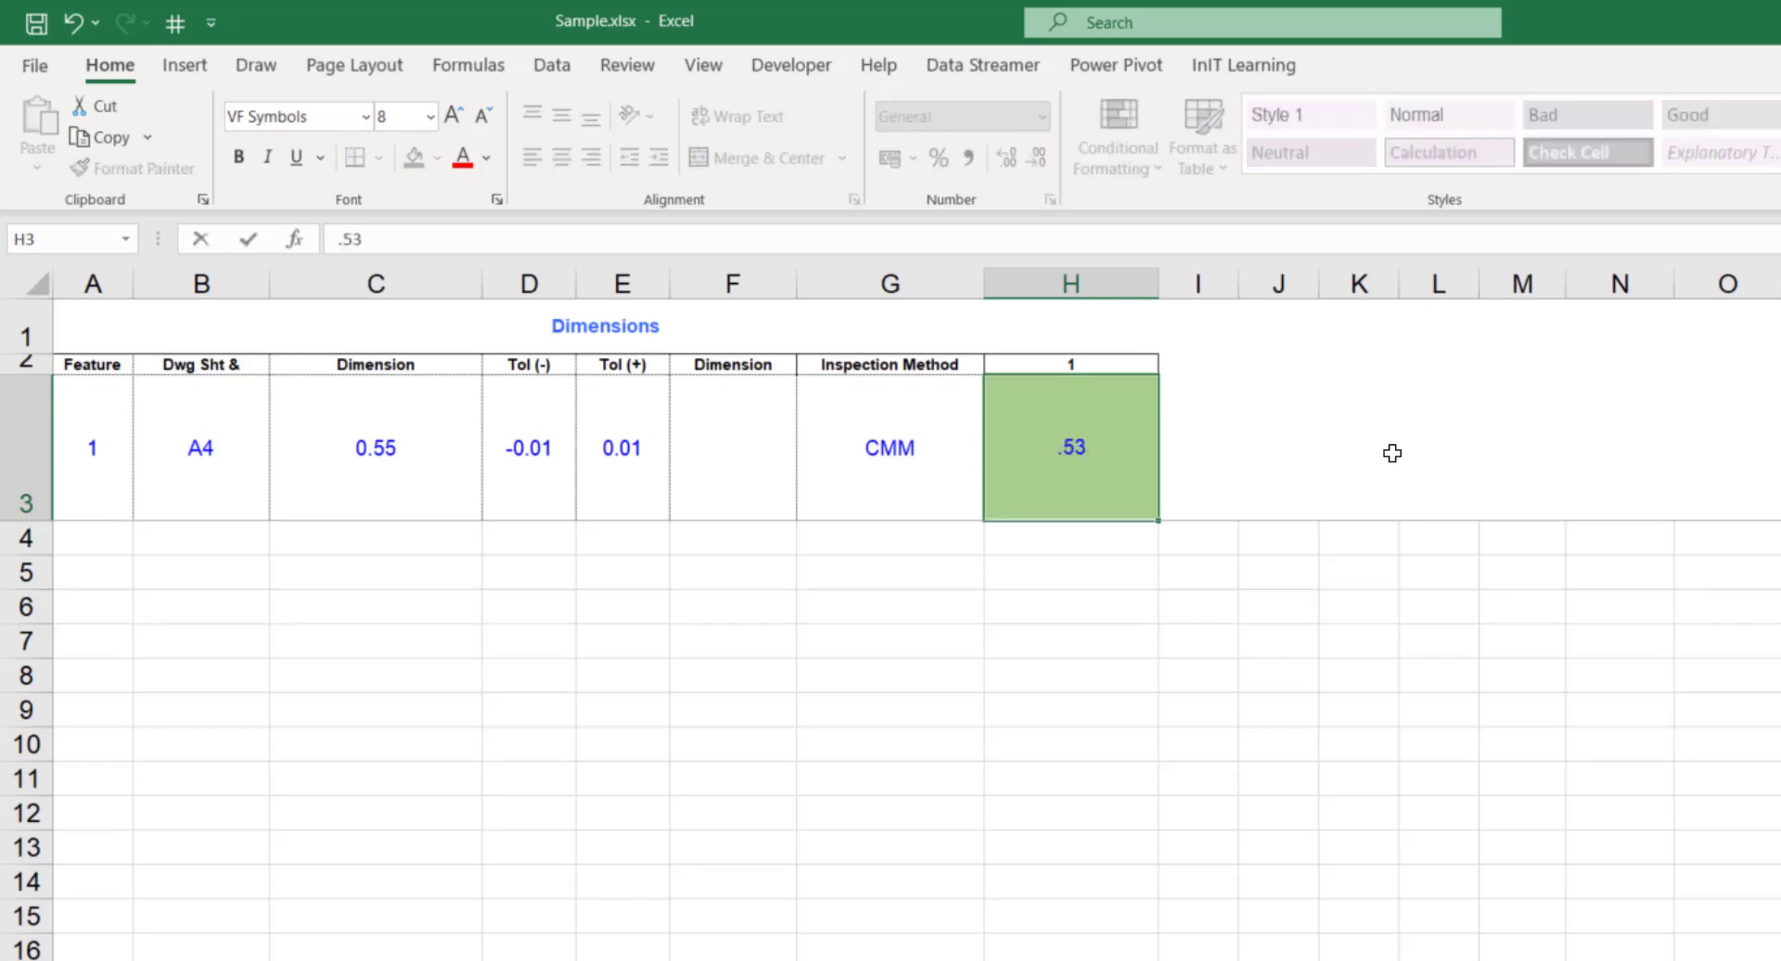
type("9999")
key("Return")
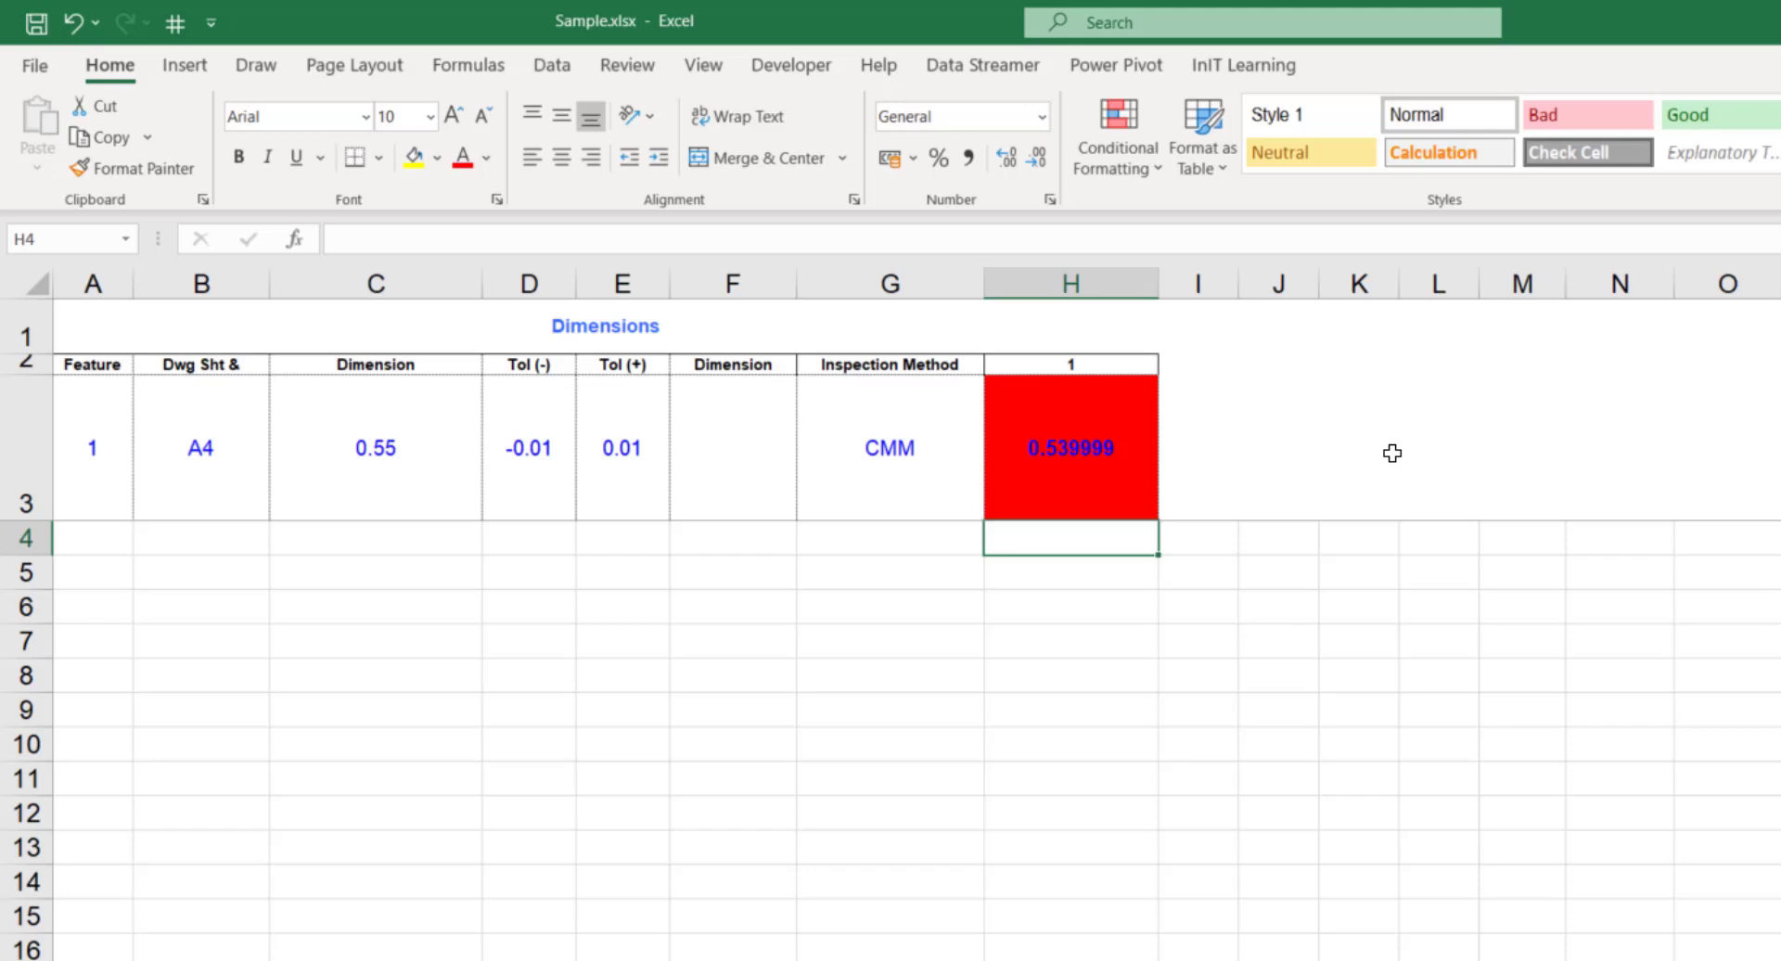